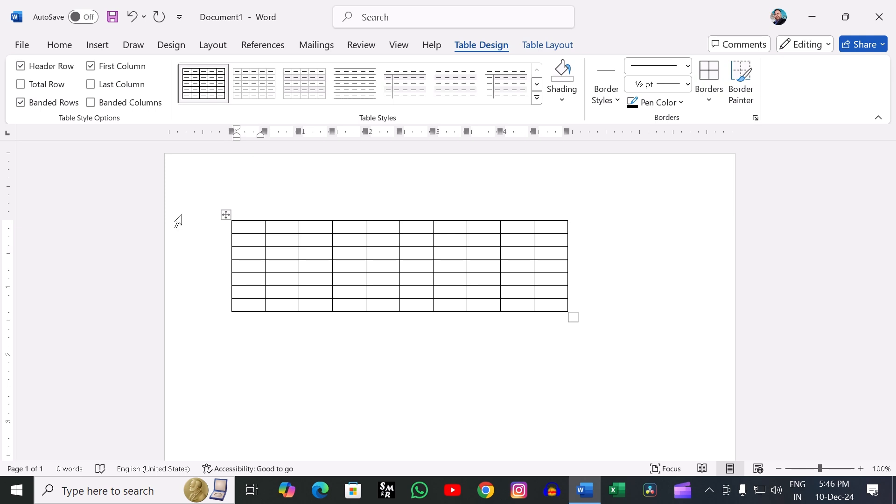
- Apply the blue Grid Tables style with a solid header row and light banded rows to the table
{"action": "left_click", "coordinate": [227, 215]}
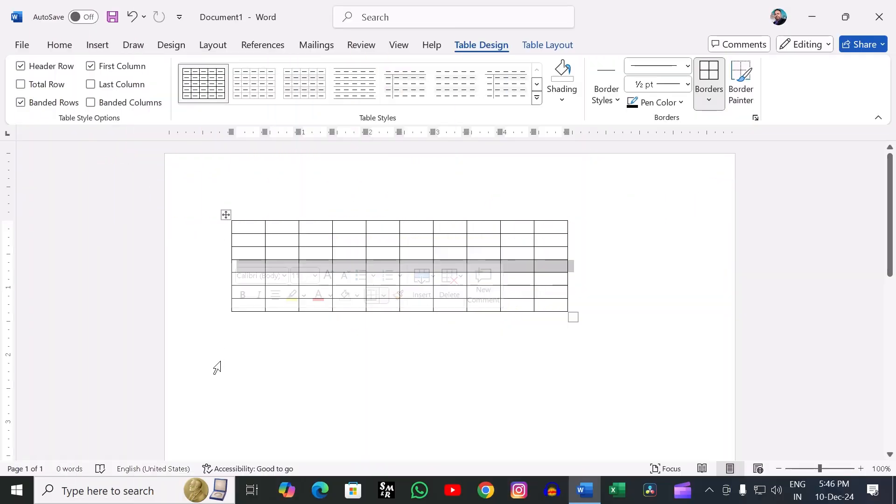
{"action": "left_click", "coordinate": [217, 367]}
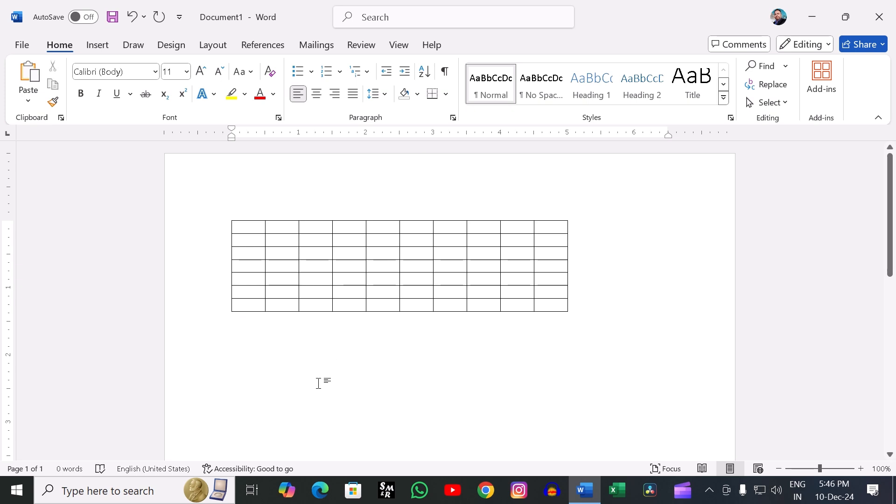
{"action": "left_click", "coordinate": [295, 265]}
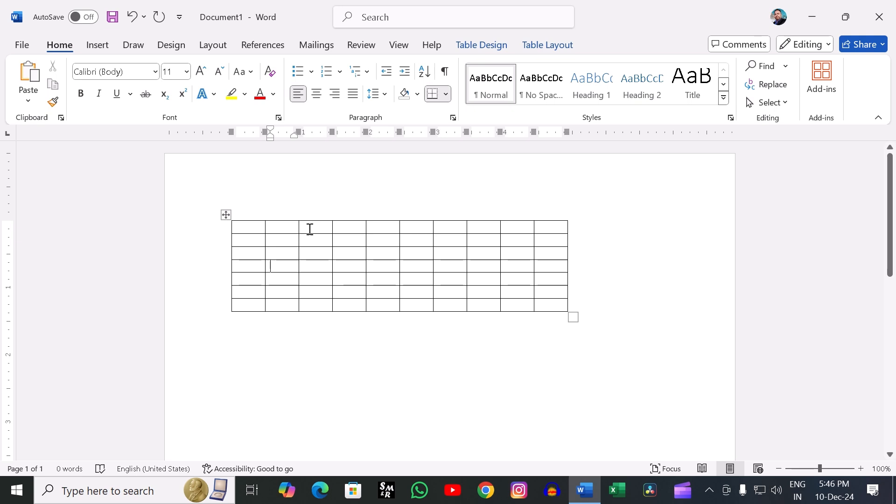
{"action": "left_click", "coordinate": [480, 44]}
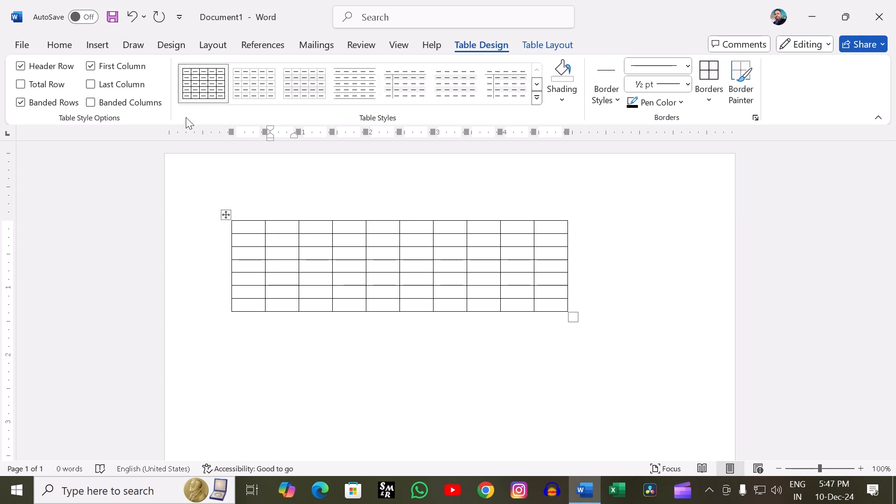
{"action": "left_click", "coordinate": [537, 98]}
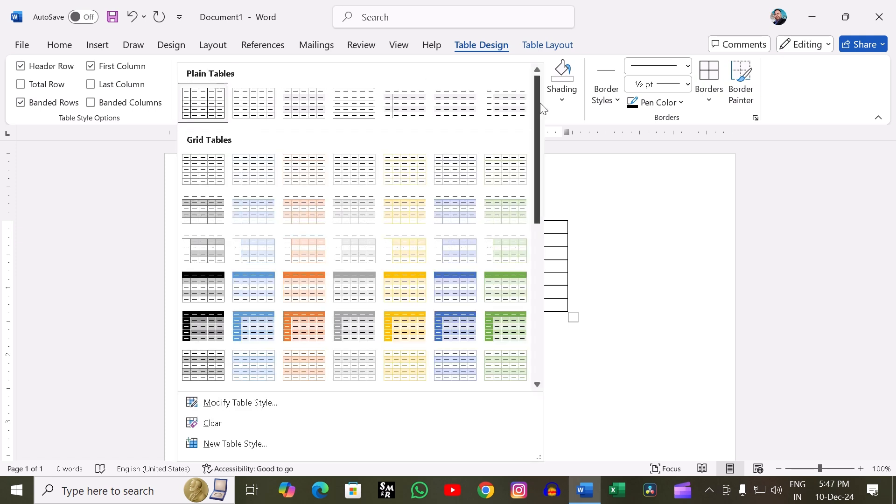
{"action": "left_click", "coordinate": [445, 287]}
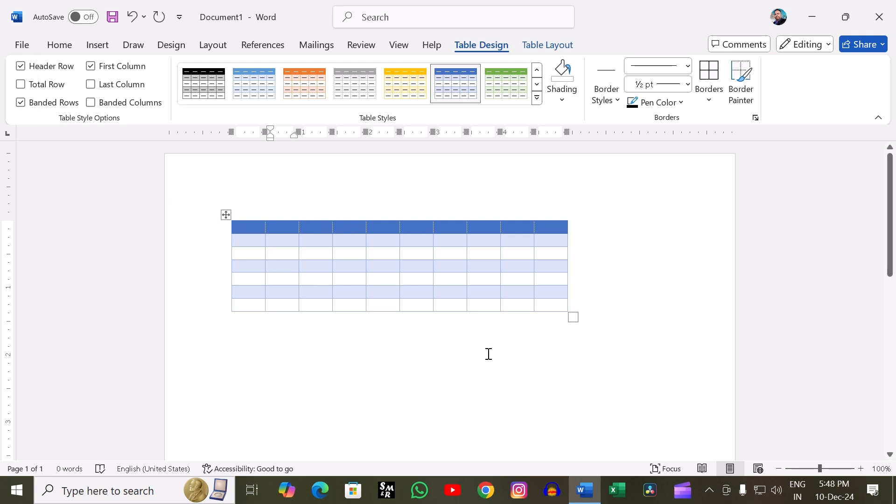
- Toggle the table's Header Row option off and back on, and try the Total Row option before leaving it off
{"action": "left_click", "coordinate": [23, 69]}
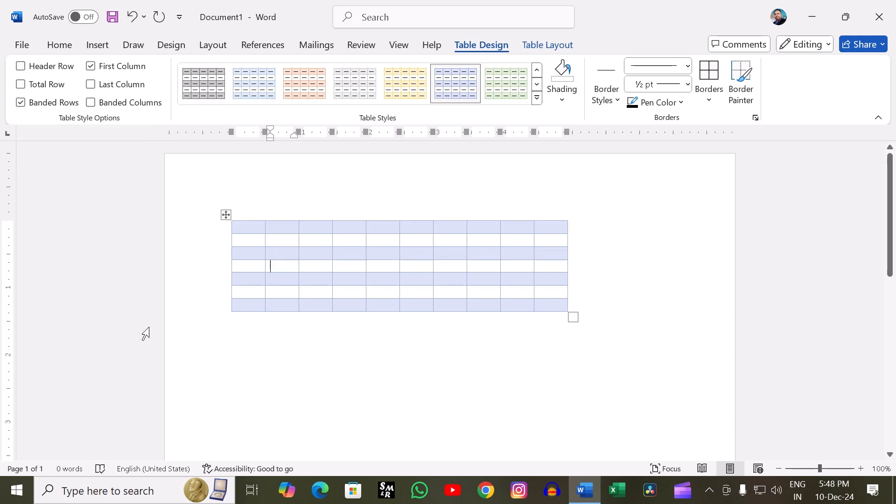
{"action": "left_click", "coordinate": [23, 68]}
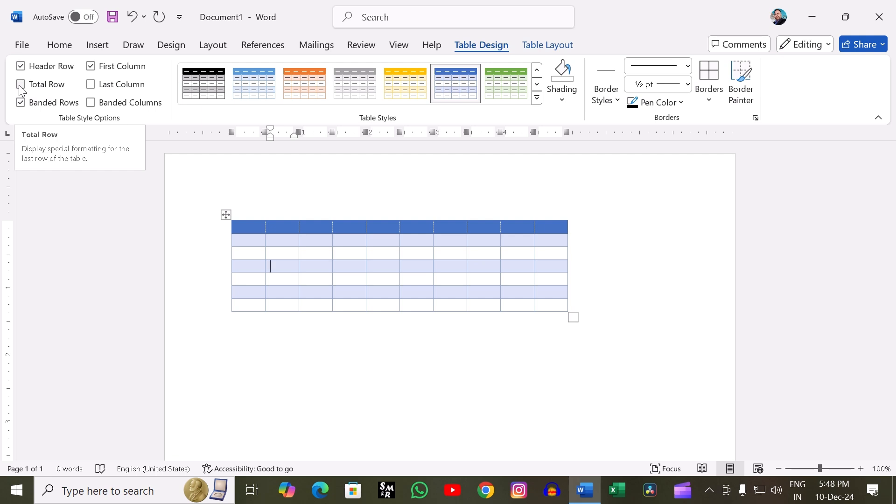
{"action": "left_click", "coordinate": [20, 85]}
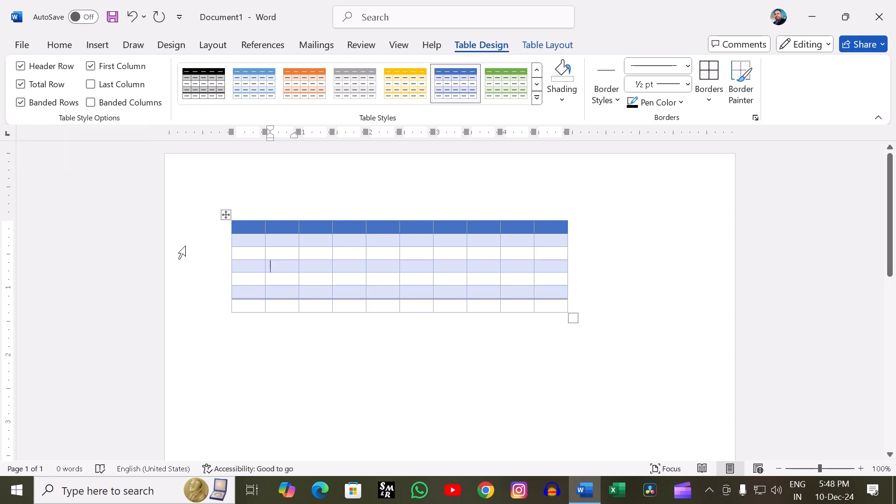
{"action": "left_click", "coordinate": [266, 324]}
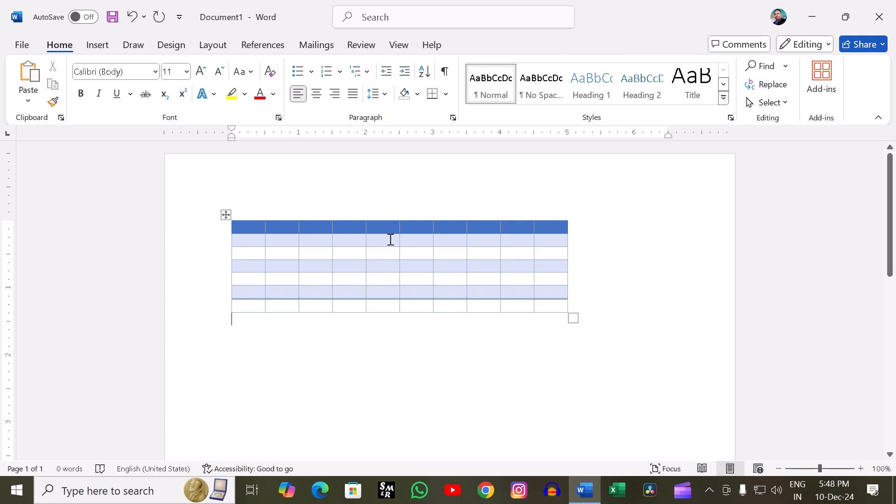
{"action": "left_click", "coordinate": [362, 292]}
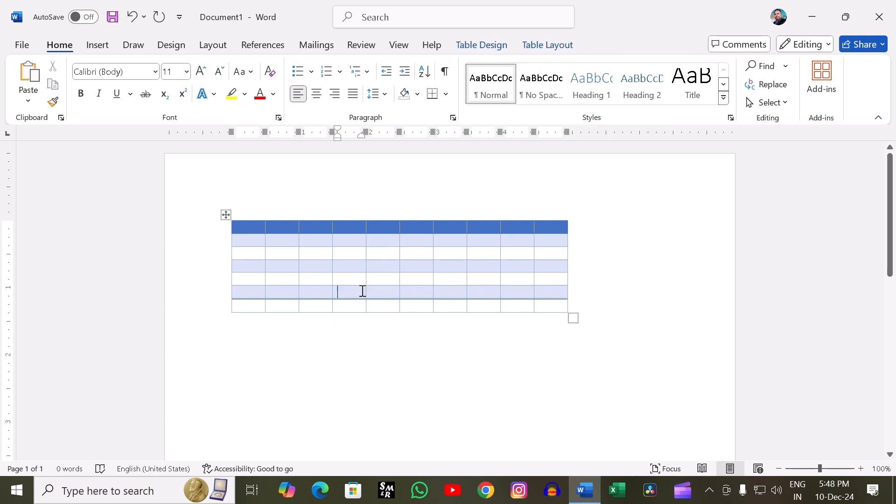
{"action": "left_click", "coordinate": [481, 44]}
{"action": "left_click", "coordinate": [25, 87]}
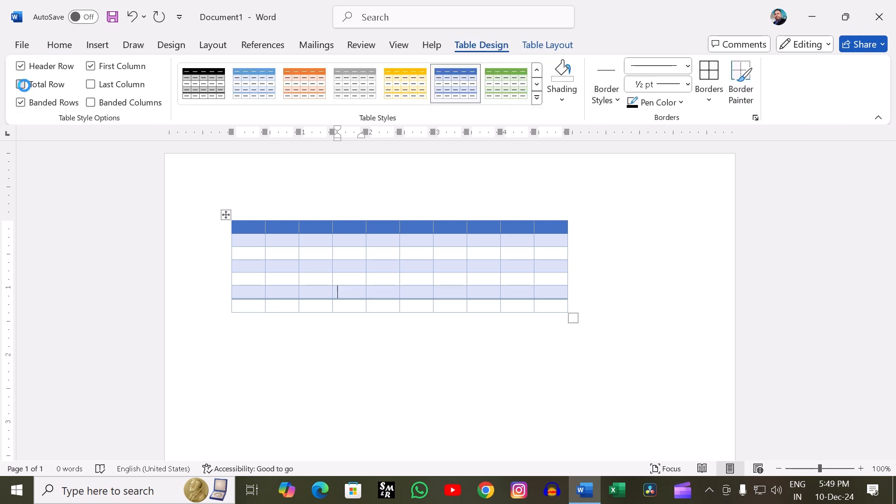
{"action": "left_click", "coordinate": [24, 88]}
{"action": "left_click", "coordinate": [25, 88]}
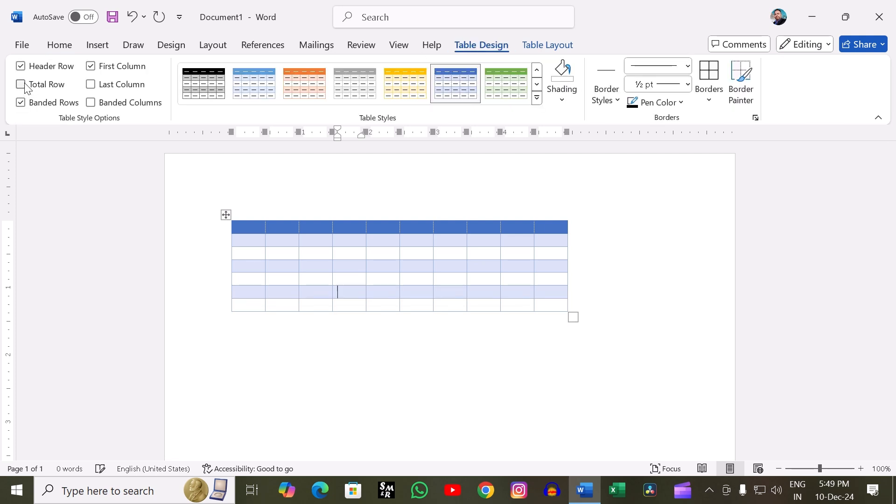
{"action": "left_click", "coordinate": [24, 86]}
{"action": "left_click", "coordinate": [24, 86]}
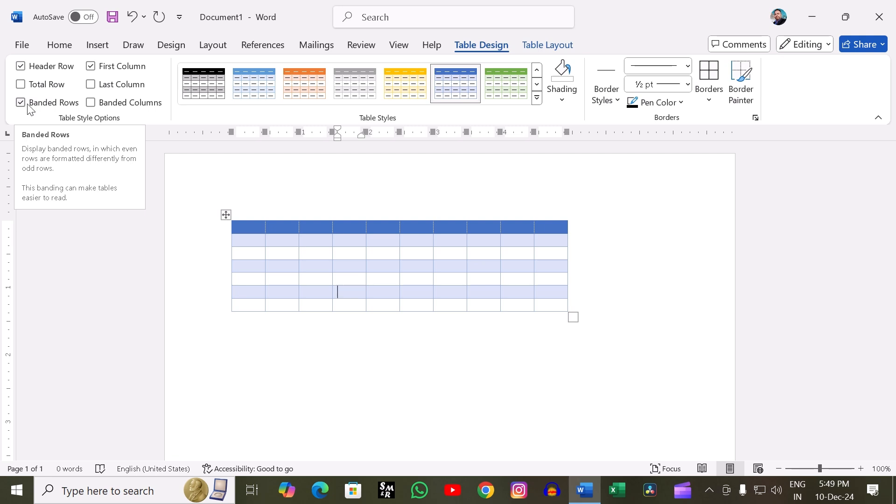
- Toggle the table's Banded Rows option off and on repeatedly to compare the shading, leaving it on
{"action": "left_click", "coordinate": [21, 103]}
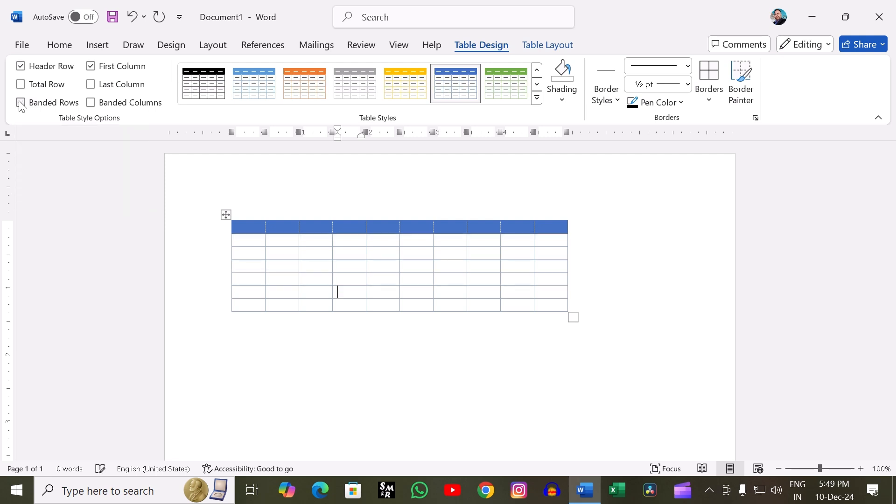
{"action": "left_click", "coordinate": [21, 103]}
{"action": "left_click", "coordinate": [20, 102]}
{"action": "left_click", "coordinate": [19, 103]}
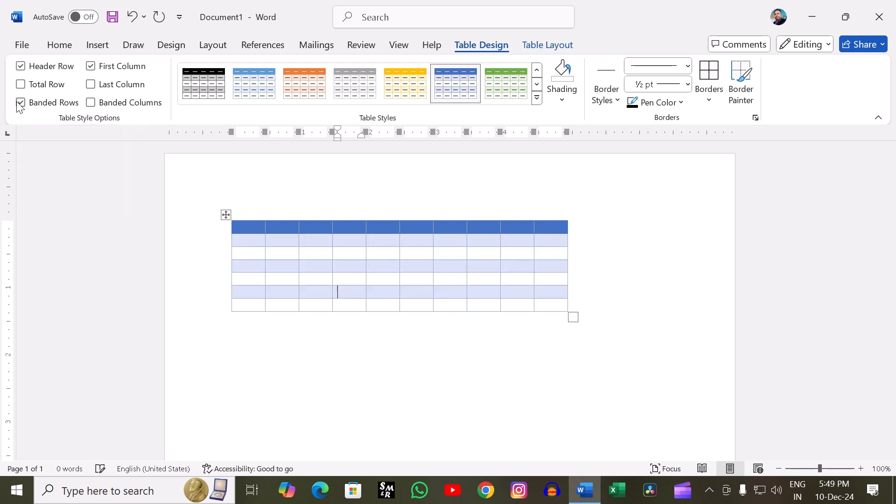
{"action": "left_click", "coordinate": [20, 103]}
{"action": "left_click", "coordinate": [21, 103]}
{"action": "left_click", "coordinate": [21, 102]}
{"action": "left_click", "coordinate": [21, 103]}
{"action": "left_click", "coordinate": [20, 102]}
{"action": "left_click", "coordinate": [20, 103]}
{"action": "left_click", "coordinate": [21, 102]}
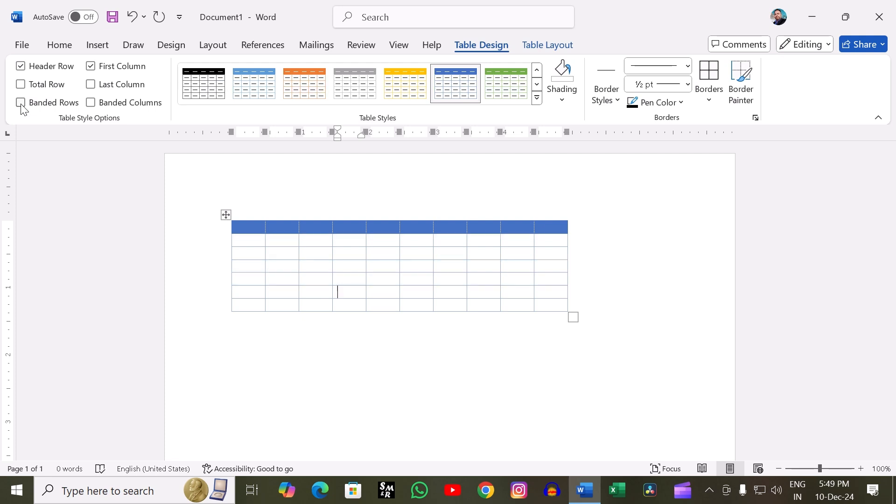
{"action": "left_click", "coordinate": [20, 103]}
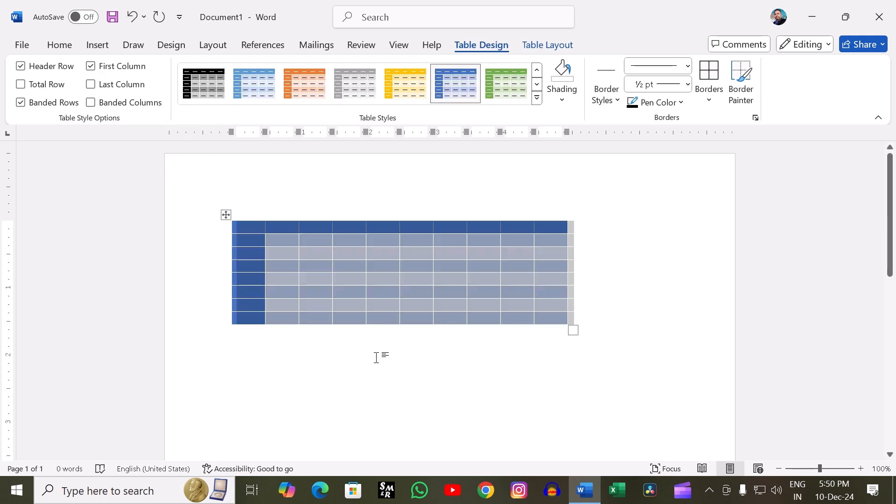
- Select the whole table and toggle its First Column formatting off and back on
{"action": "left_click", "coordinate": [316, 388]}
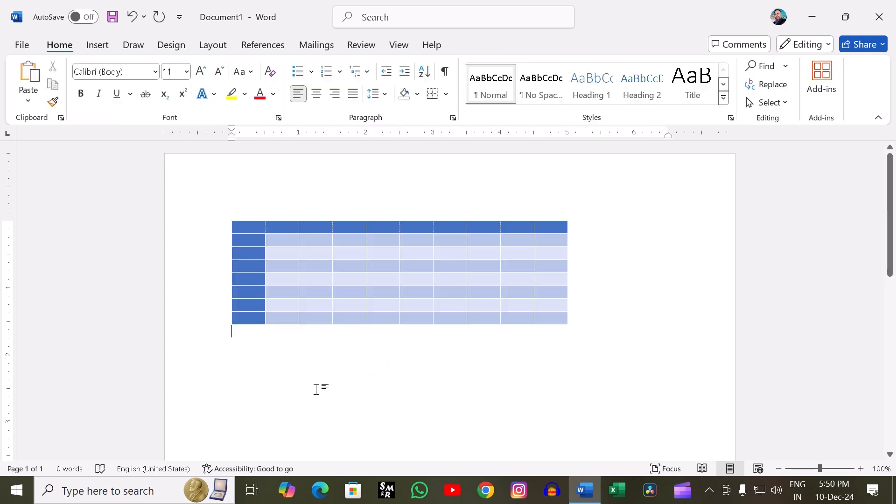
{"action": "left_click", "coordinate": [229, 214]}
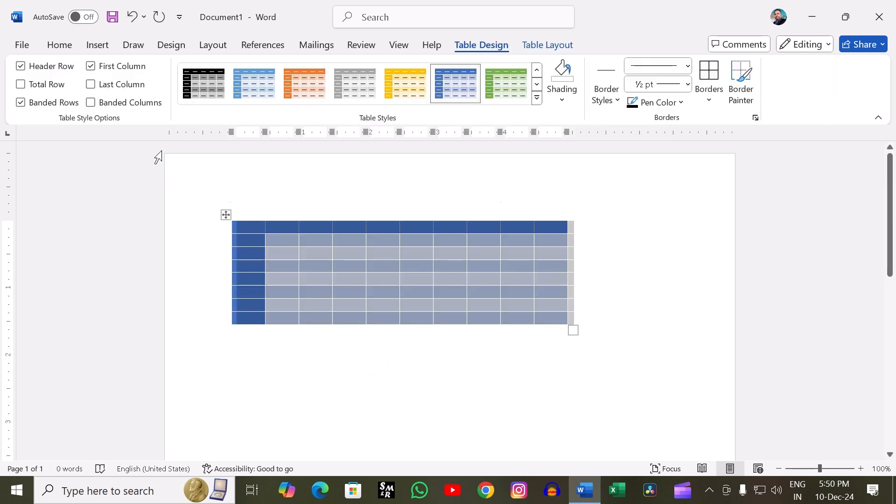
{"action": "left_click", "coordinate": [92, 66]}
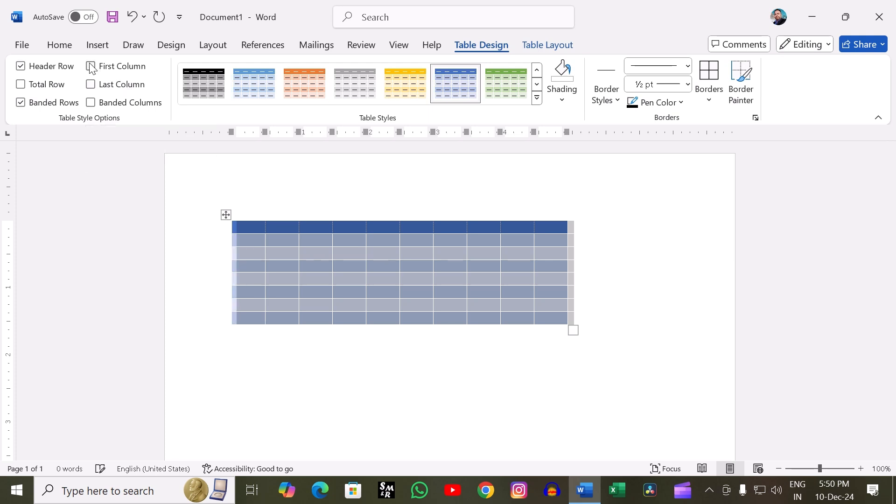
{"action": "left_click", "coordinate": [192, 291]}
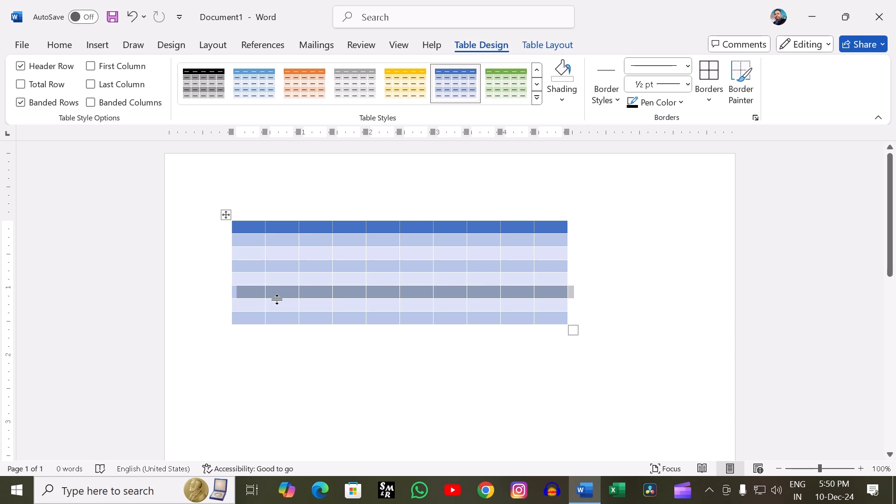
{"action": "left_click", "coordinate": [90, 67]}
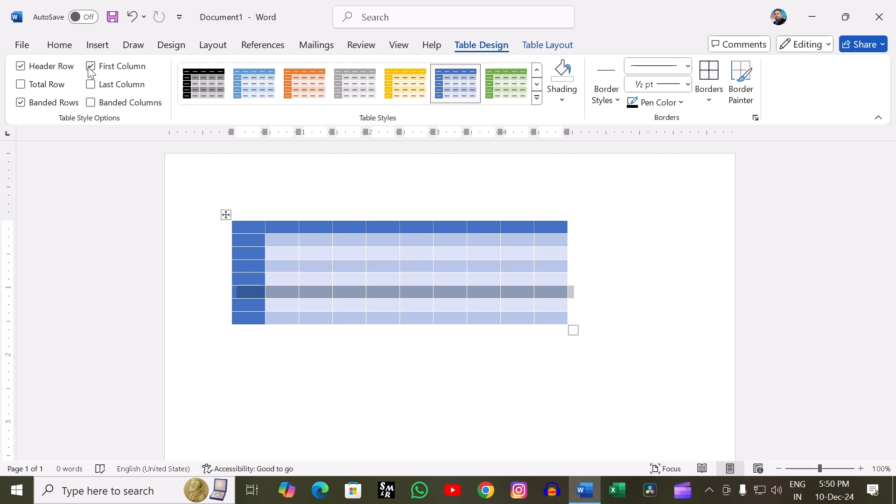
- Enable Last Column and Banded Columns for the table and turn off Banded Rows
{"action": "left_click", "coordinate": [91, 84]}
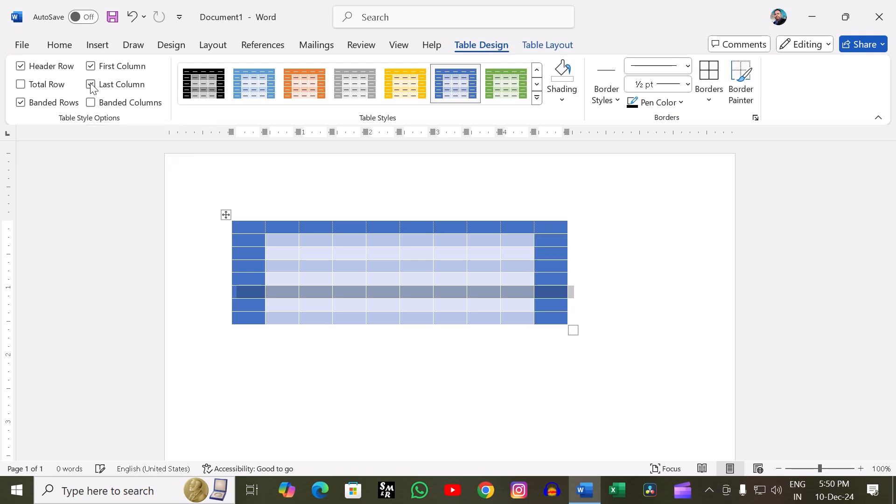
{"action": "left_click", "coordinate": [91, 103]}
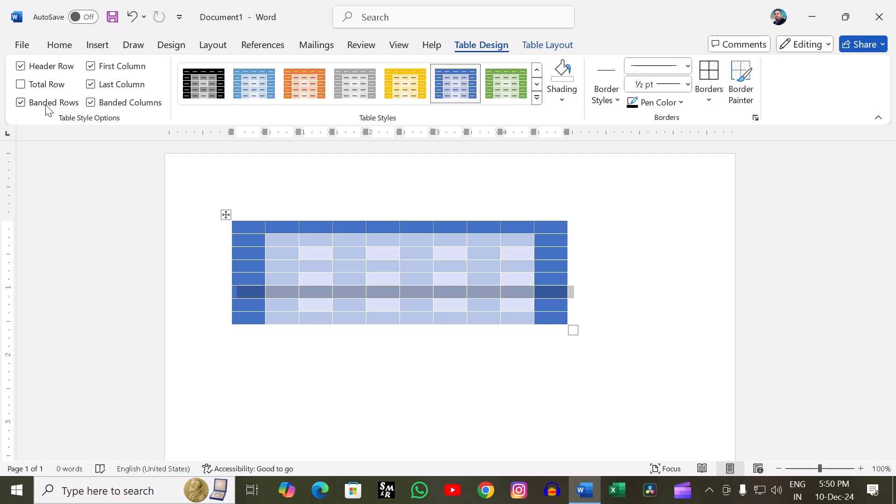
{"action": "left_click", "coordinate": [21, 102]}
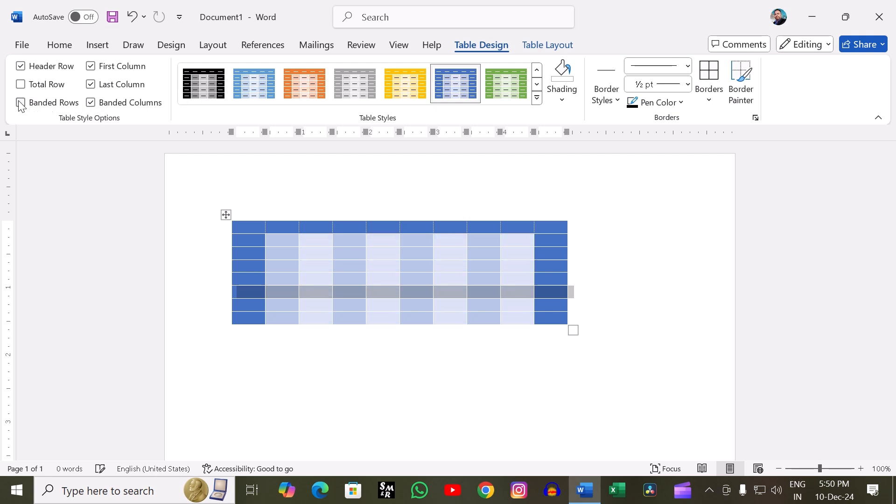
- Turn off the First Column, Header Row and Last Column formatting, keeping only Banded Columns enabled
{"action": "left_click", "coordinate": [91, 66]}
{"action": "left_click", "coordinate": [22, 66]}
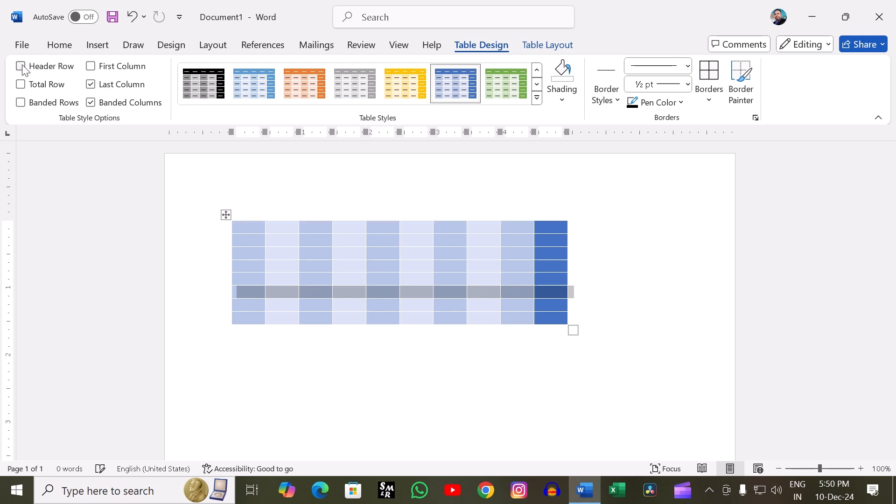
{"action": "left_click", "coordinate": [91, 85]}
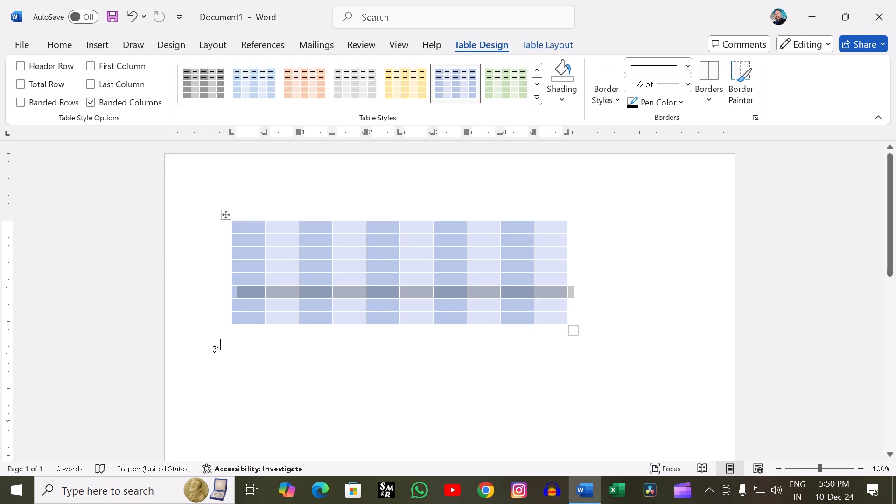
- Place the selection in the table's first column and toggle Banded Columns off and back on
{"action": "left_click", "coordinate": [224, 373]}
{"action": "left_click", "coordinate": [234, 292]}
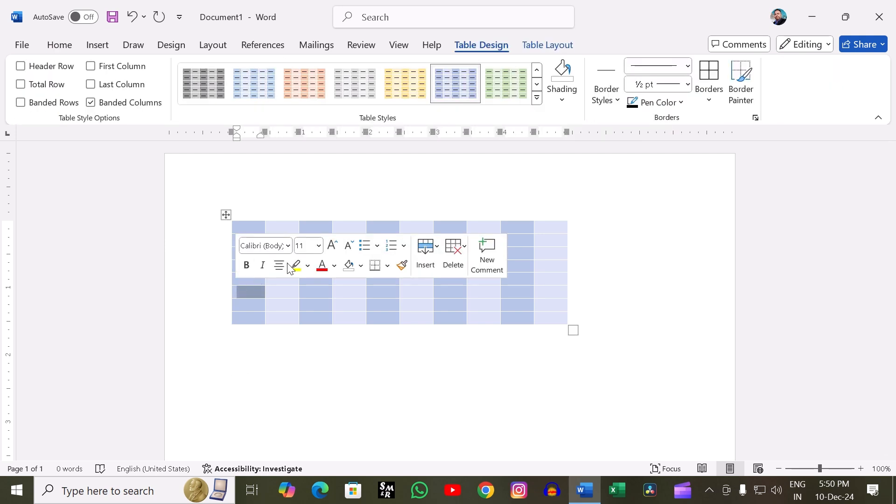
{"action": "left_click", "coordinate": [93, 105]}
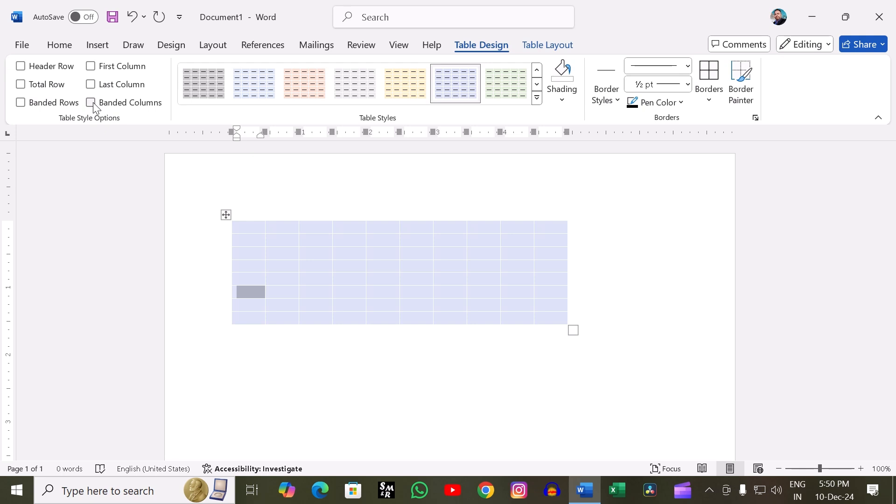
{"action": "left_click", "coordinate": [94, 103]}
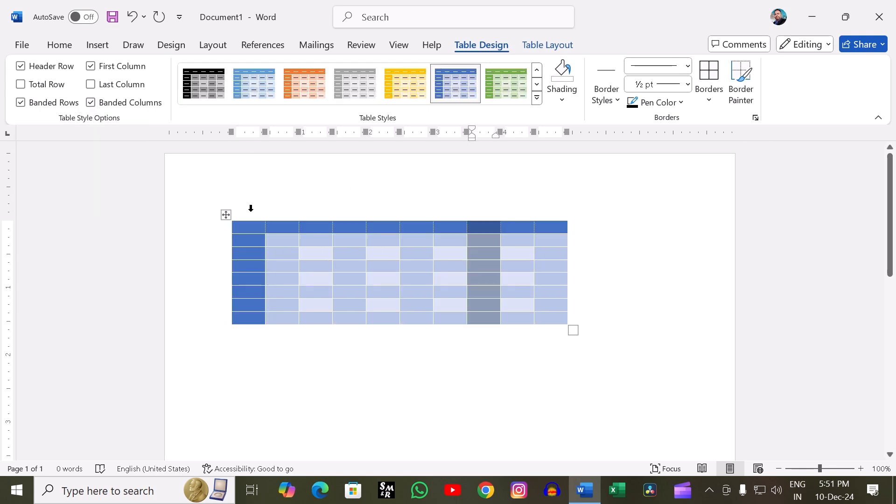
- Restyle the whole table with the solid black design from the List Tables styles
{"action": "left_click", "coordinate": [226, 215]}
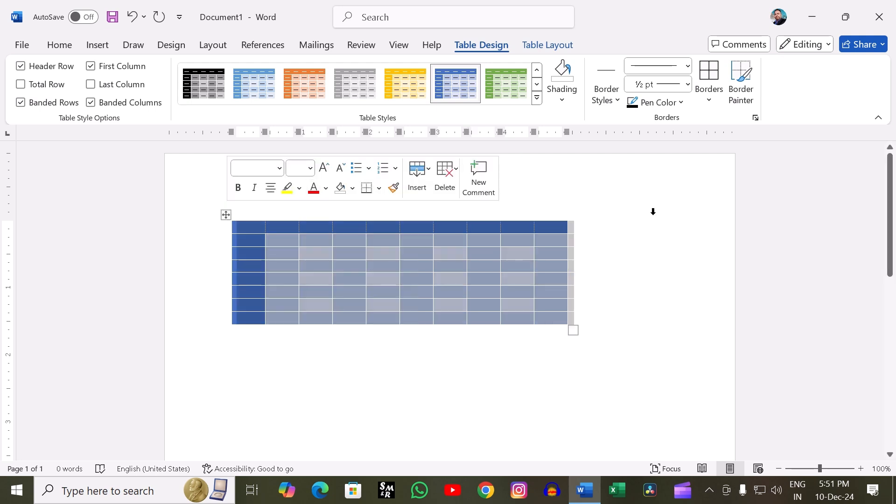
{"action": "left_click", "coordinate": [652, 211]}
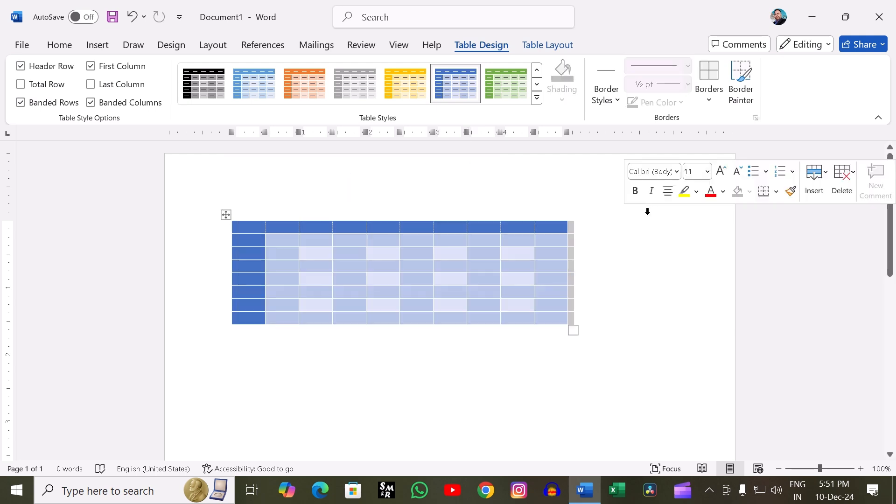
{"action": "left_click", "coordinate": [537, 98]}
{"action": "scroll", "coordinate": [438, 290], "scroll_direction": "down", "scroll_amount": 4}
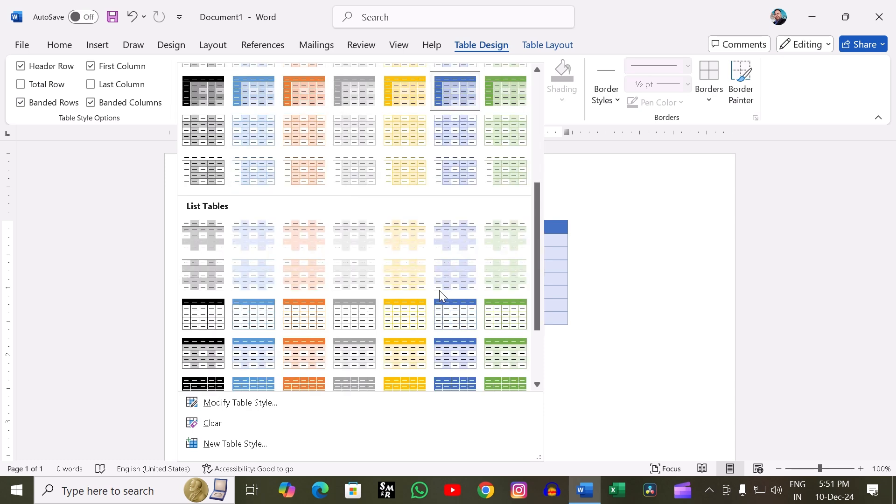
{"action": "scroll", "coordinate": [439, 290], "scroll_direction": "down", "scroll_amount": 3}
{"action": "left_click", "coordinate": [194, 286]}
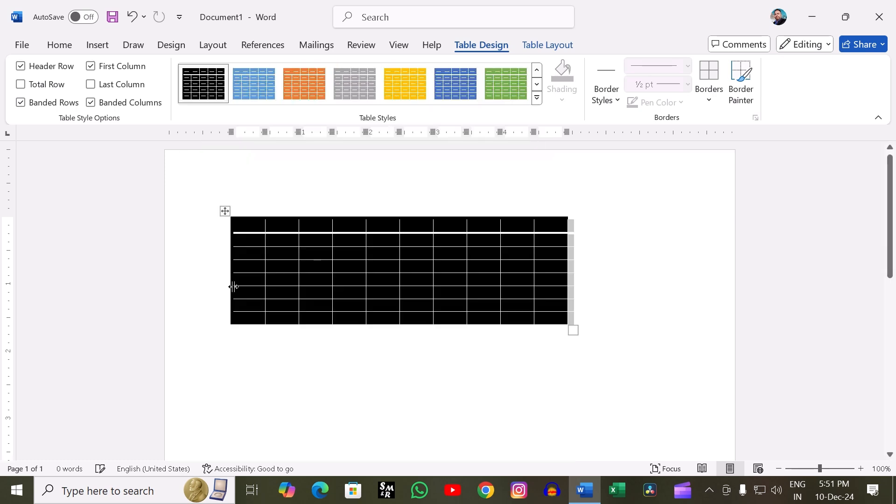
- Apply the solid green, light yellow banded and List Table 3 - Accent 4 designs from the List Tables styles in turn
{"action": "left_click", "coordinate": [537, 98]}
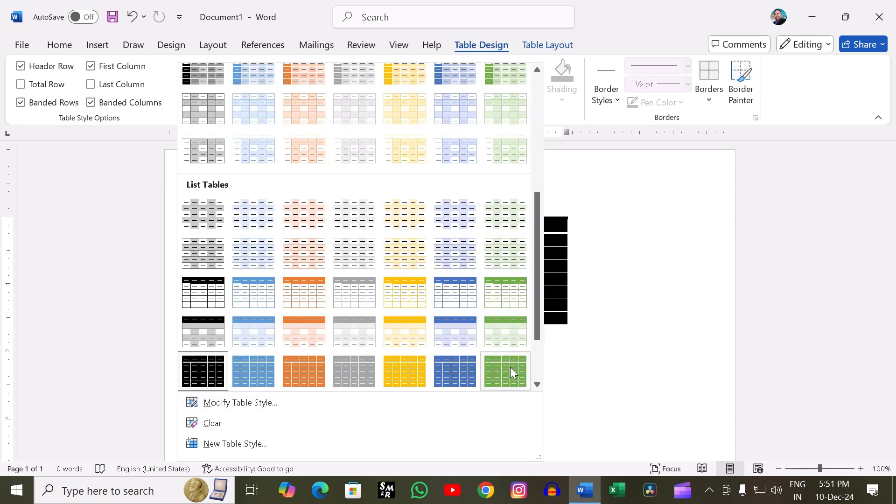
{"action": "left_click", "coordinate": [510, 368]}
{"action": "left_click", "coordinate": [538, 100]}
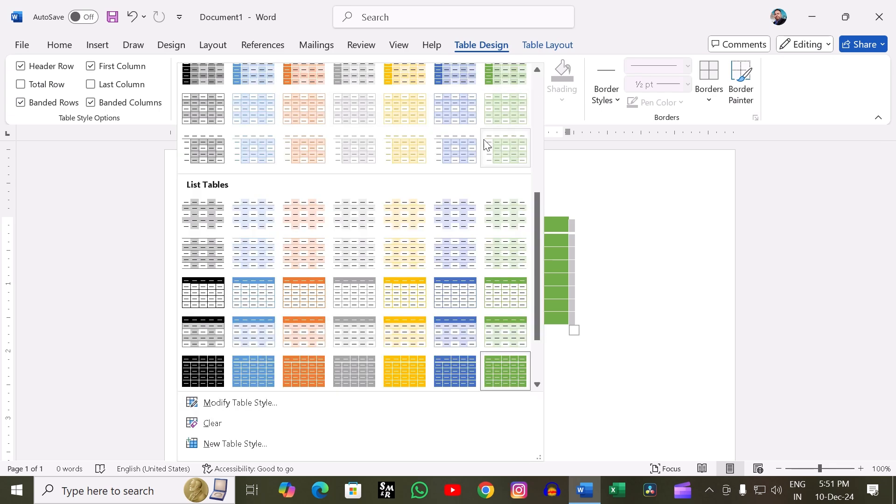
{"action": "scroll", "coordinate": [432, 355], "scroll_direction": "down", "scroll_amount": 2}
{"action": "left_click", "coordinate": [409, 340]}
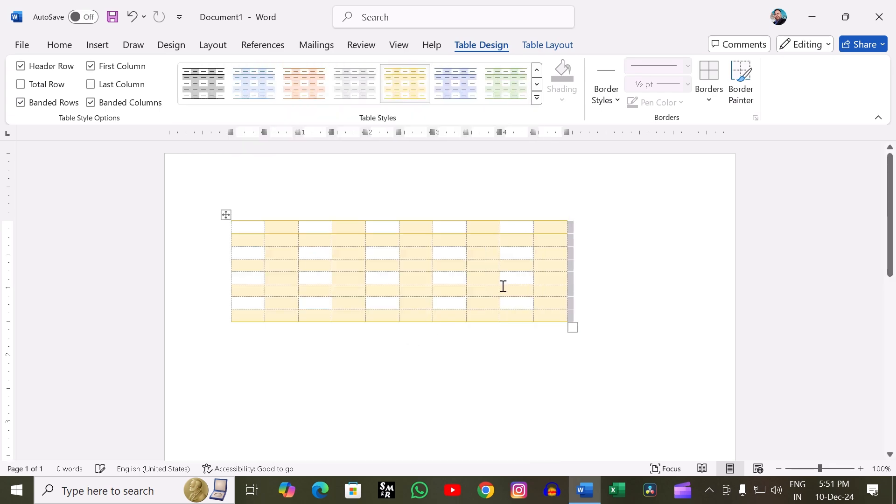
{"action": "left_click", "coordinate": [537, 99]}
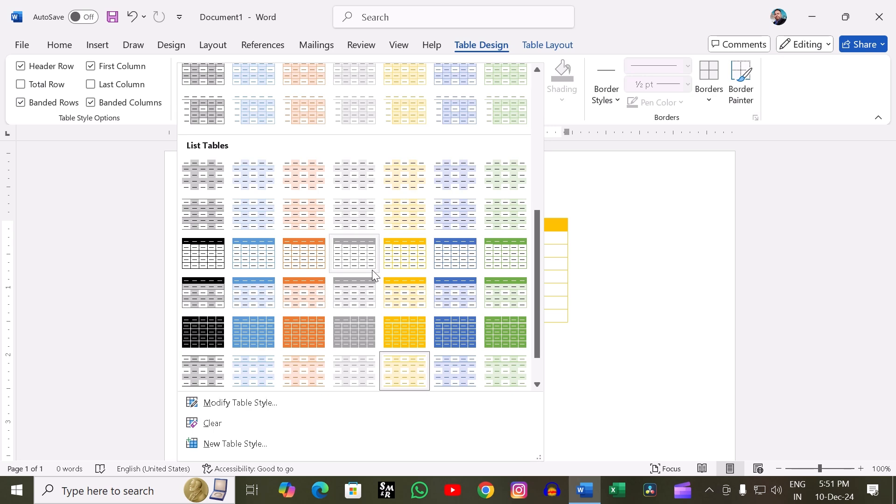
{"action": "left_click", "coordinate": [399, 260]}
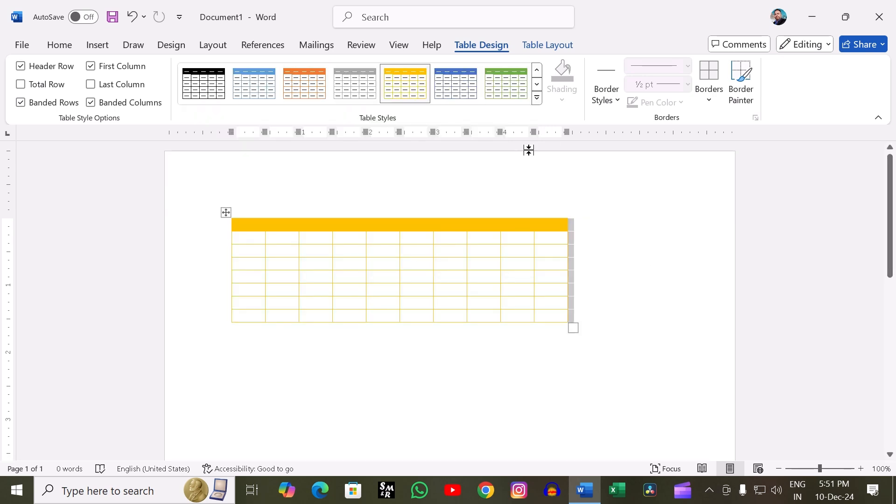
- Open the Modify Table Style and New Table Style dialogs in turn and cancel both without making changes
{"action": "left_click", "coordinate": [537, 98]}
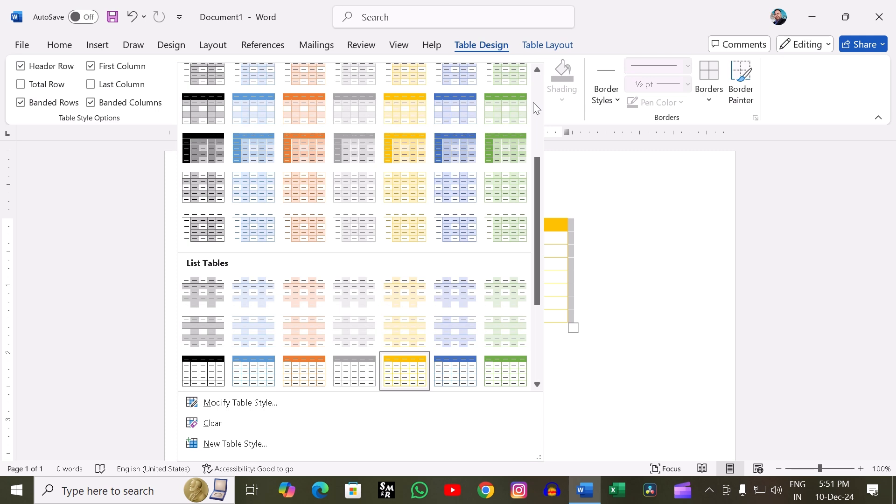
{"action": "left_click", "coordinate": [261, 411]}
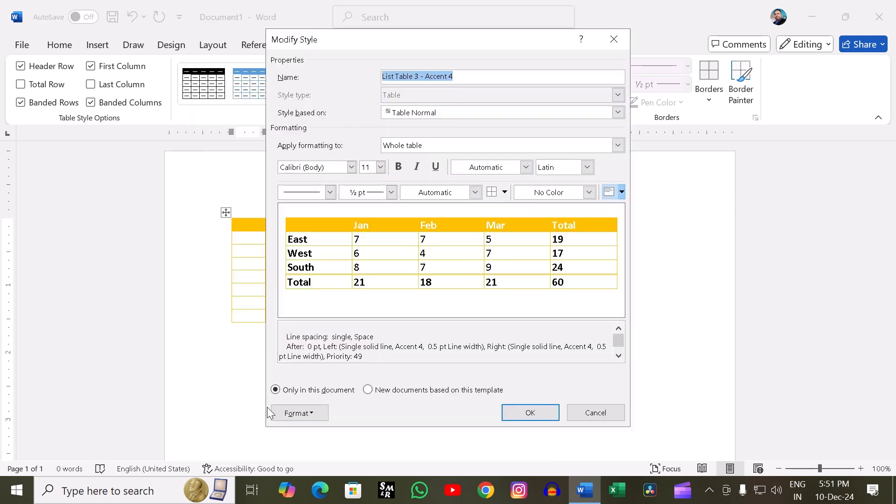
{"action": "left_click", "coordinate": [582, 411]}
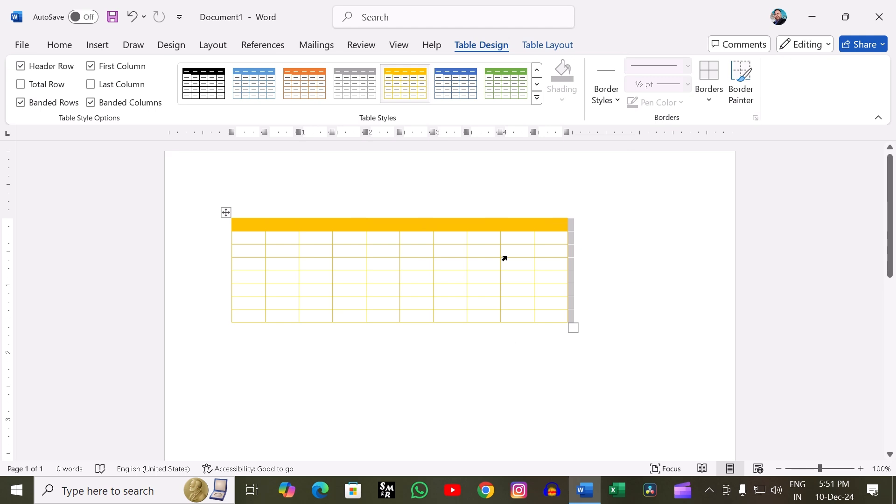
{"action": "left_click", "coordinate": [538, 108]}
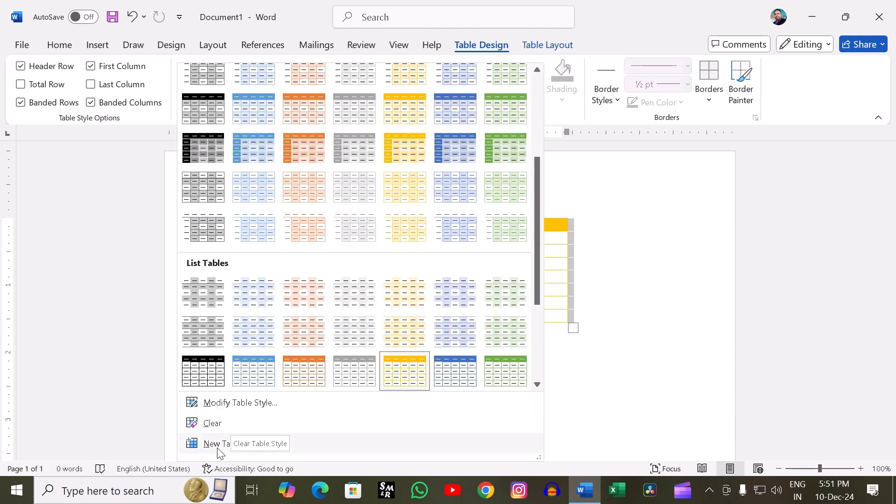
{"action": "left_click", "coordinate": [591, 415]}
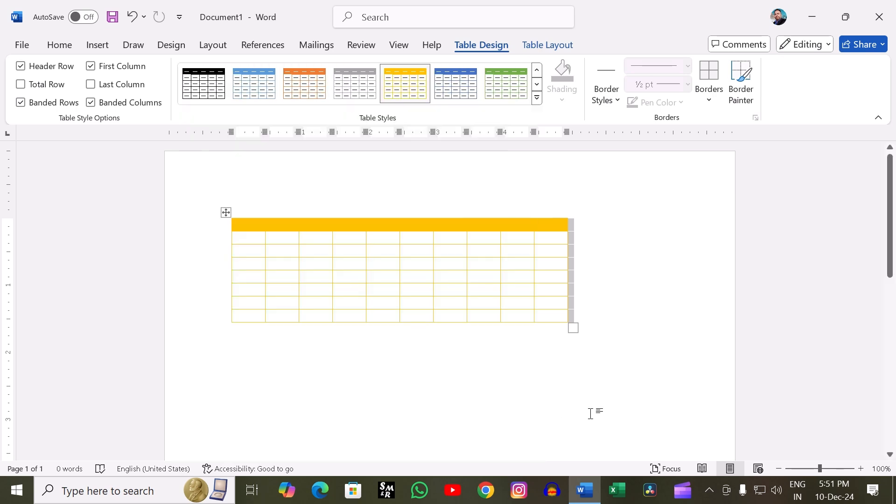
- Restyle the table with the blue Grid Tables design that has a dark header row, dark first column and shaded cells
{"action": "left_click", "coordinate": [537, 97]}
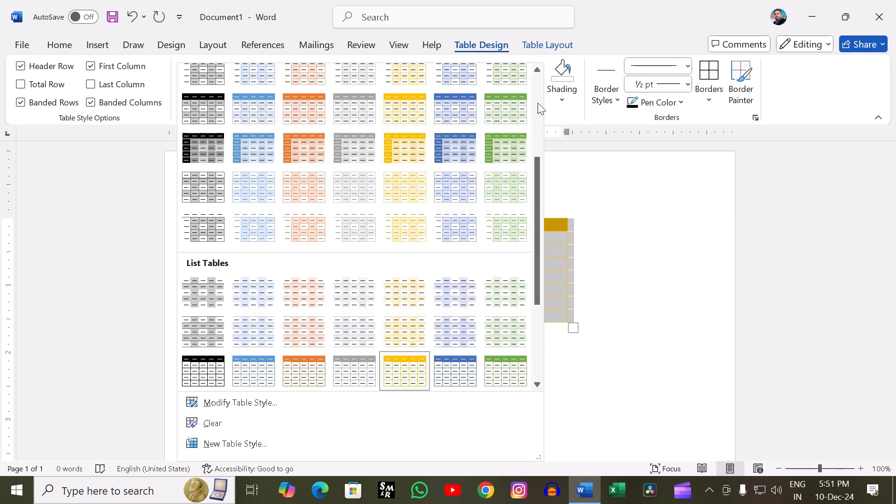
{"action": "scroll", "coordinate": [533, 102], "scroll_direction": "up", "scroll_amount": 5}
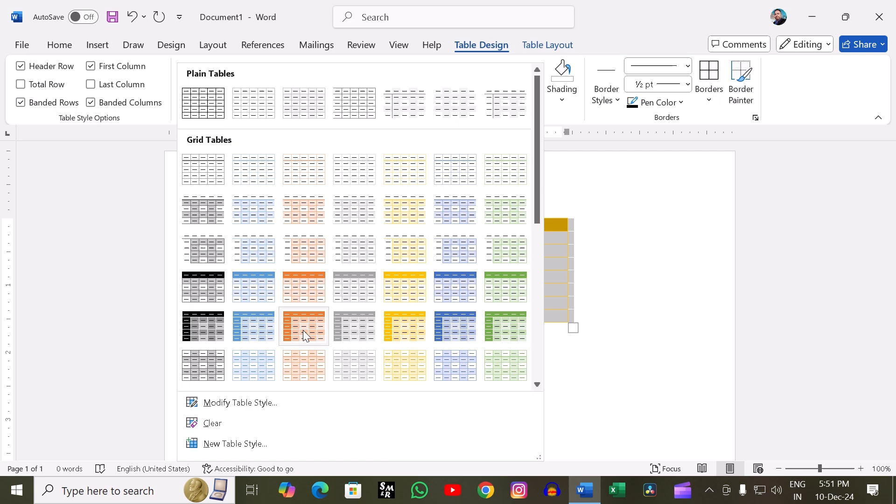
{"action": "left_click", "coordinate": [461, 320]}
{"action": "left_click", "coordinate": [648, 275]}
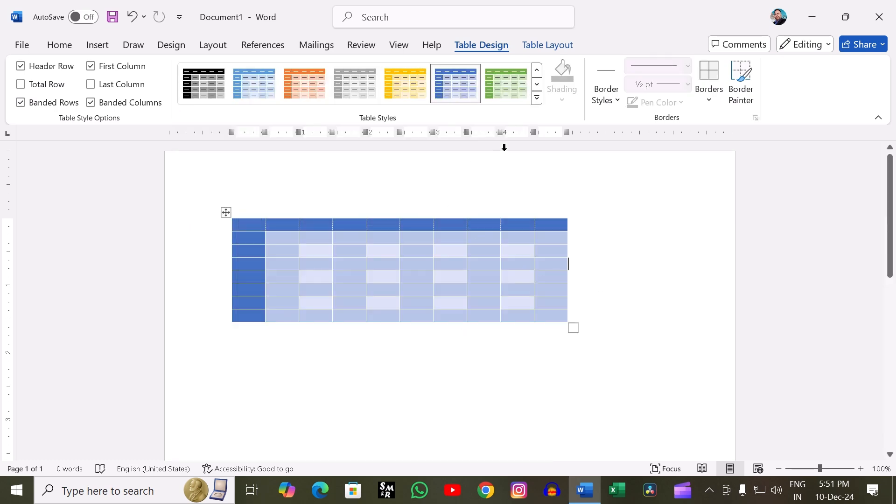
- Return the whole table to the plain Table Grid style and deselect it
{"action": "left_click", "coordinate": [227, 215]}
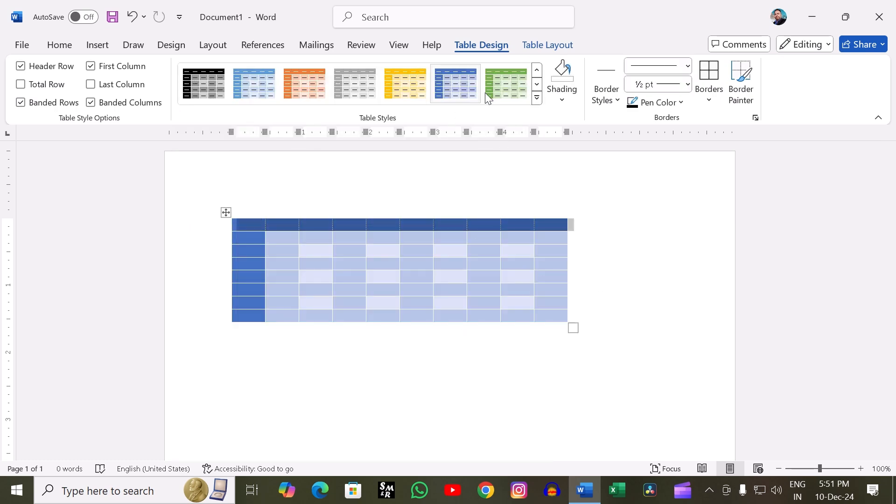
{"action": "left_click", "coordinate": [537, 98]}
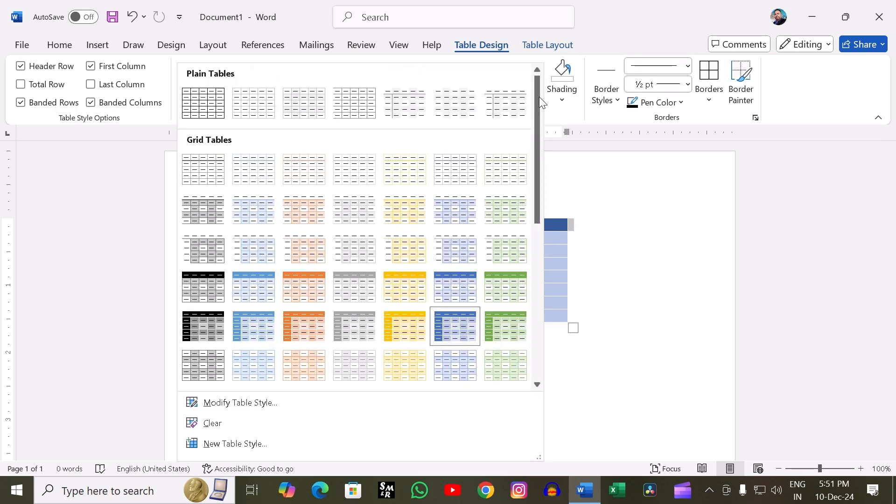
{"action": "left_click", "coordinate": [211, 97]}
{"action": "left_click", "coordinate": [293, 370]}
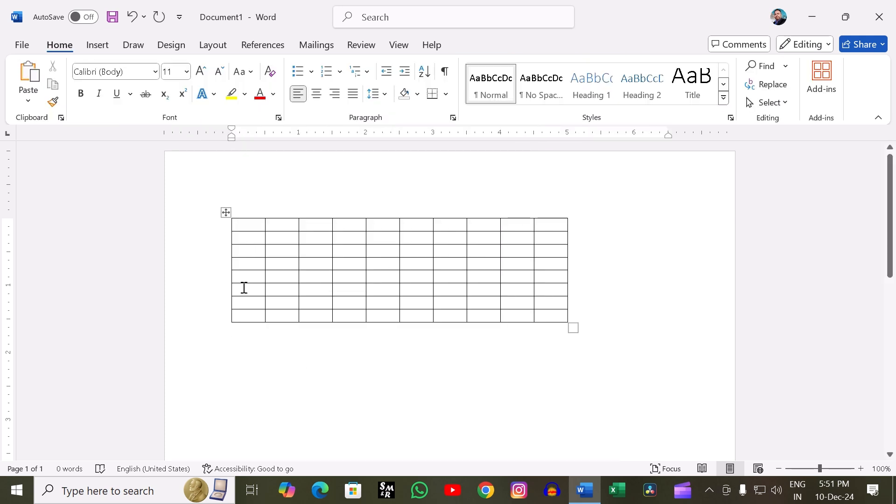
{"action": "left_click", "coordinate": [226, 213]}
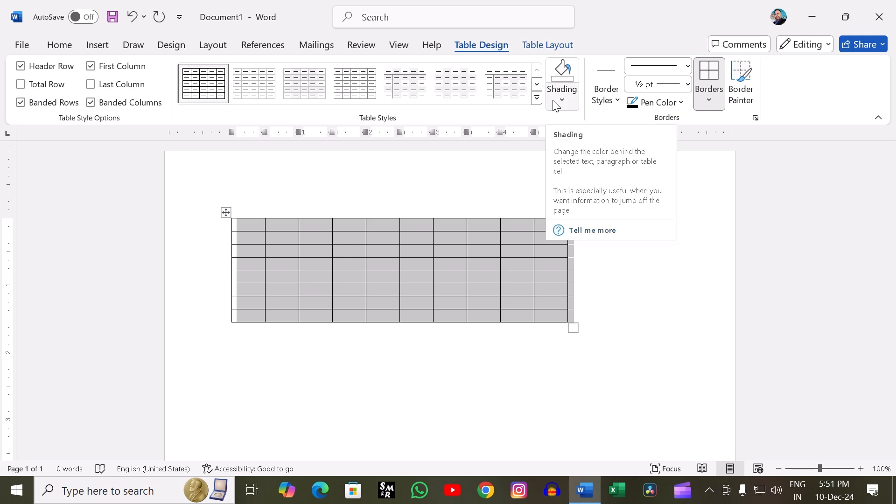
{"action": "left_click", "coordinate": [642, 364]}
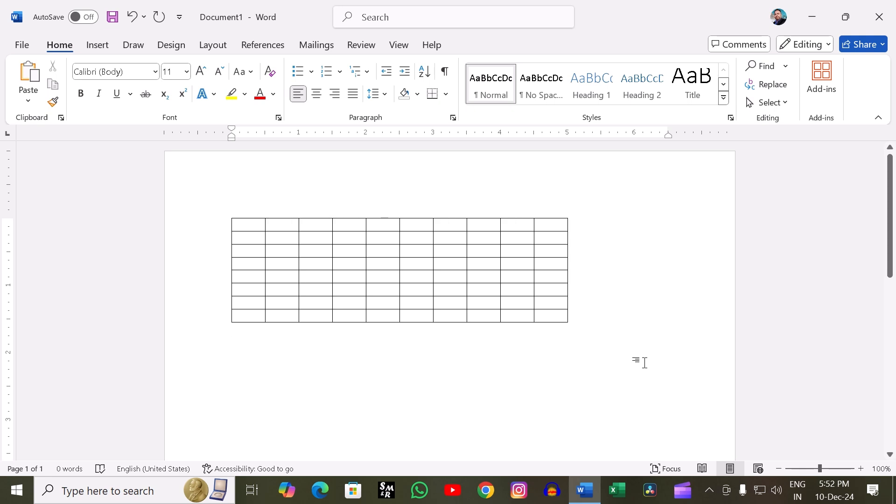
- Shade the cell in the third row, eighth column with the standard light blue color
{"action": "left_click", "coordinate": [469, 252]}
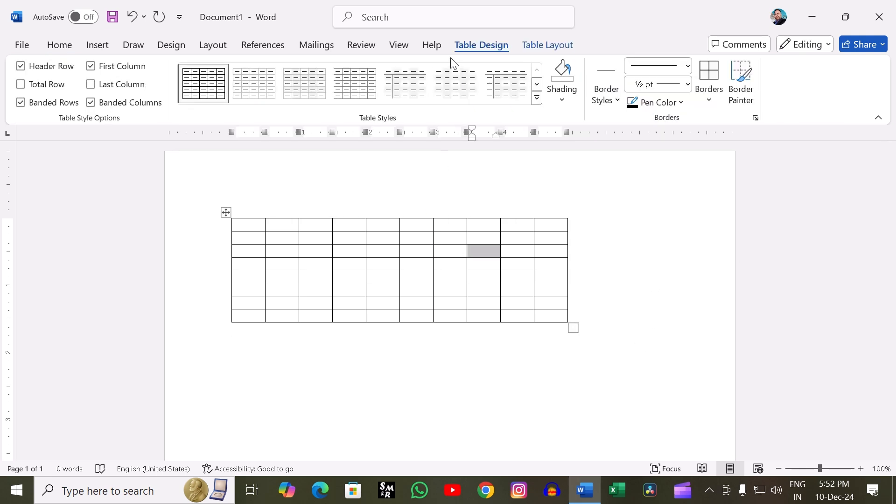
{"action": "left_click", "coordinate": [561, 95]}
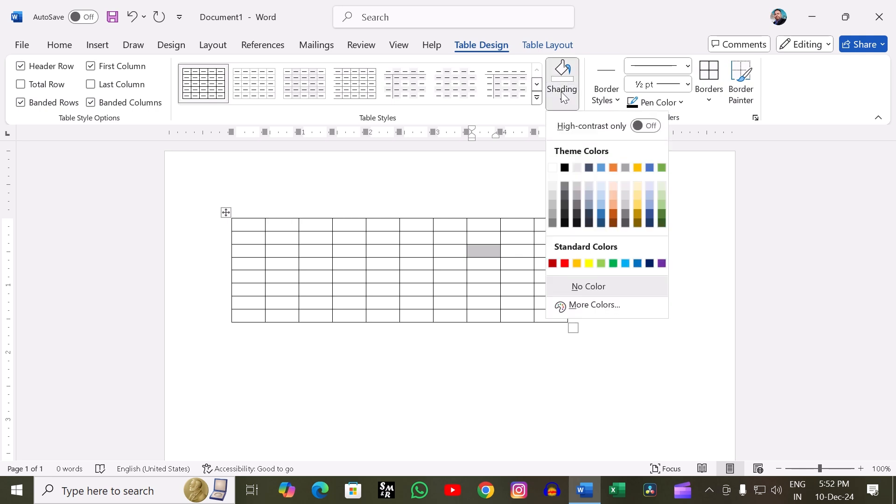
{"action": "left_click", "coordinate": [625, 264]}
{"action": "left_click", "coordinate": [533, 250]}
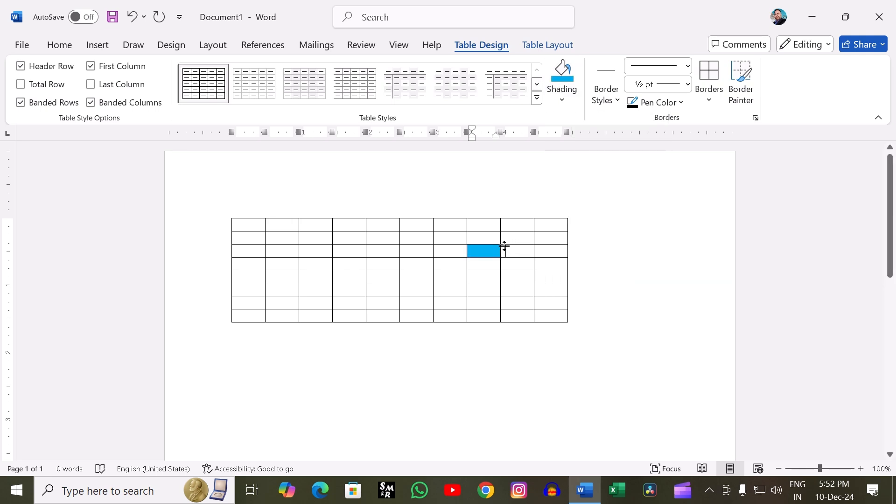
- Shade the cell in the third row, sixth column with the standard yellow color
{"action": "left_click", "coordinate": [417, 251]}
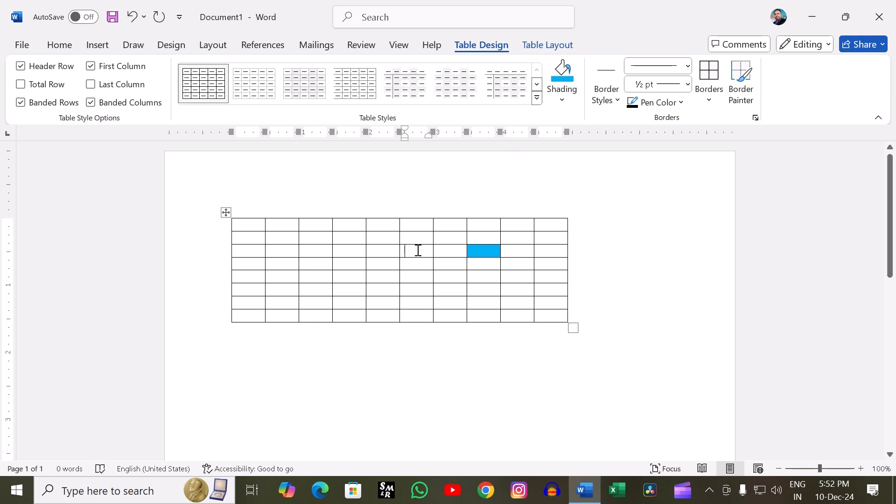
{"action": "left_click", "coordinate": [561, 99]}
{"action": "left_click", "coordinate": [589, 264]}
{"action": "left_click", "coordinate": [425, 291]}
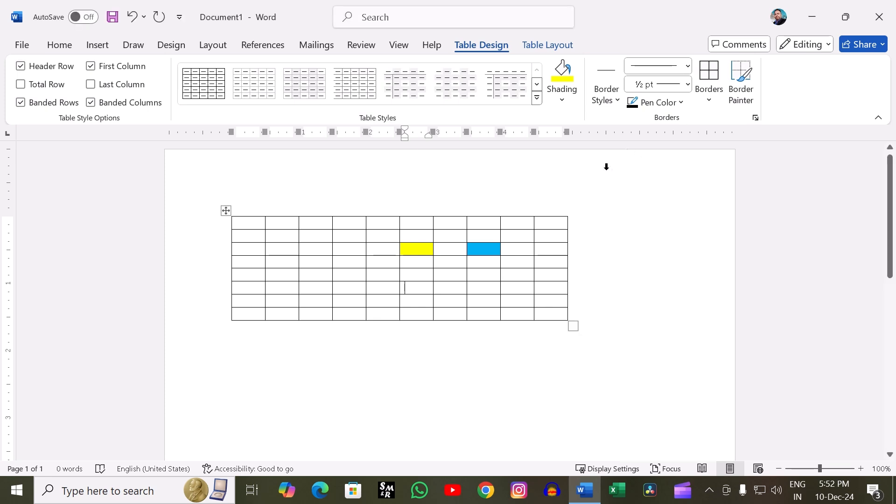
- Delete the whole table with its shaded cells from the page
{"action": "left_click", "coordinate": [225, 210]}
{"action": "right_click", "coordinate": [225, 210]}
{"action": "left_click", "coordinate": [257, 191]}
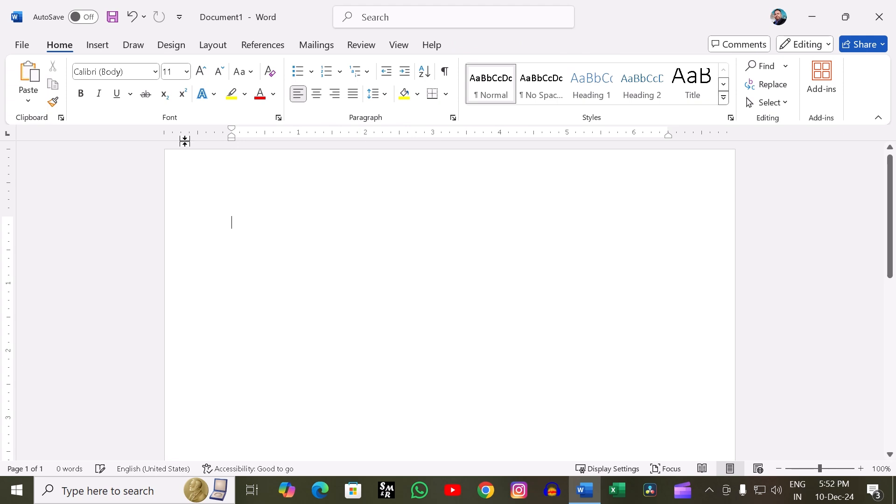
- Insert a new table with ten columns and eight rows
{"action": "left_click", "coordinate": [98, 51]}
{"action": "left_click", "coordinate": [104, 102]}
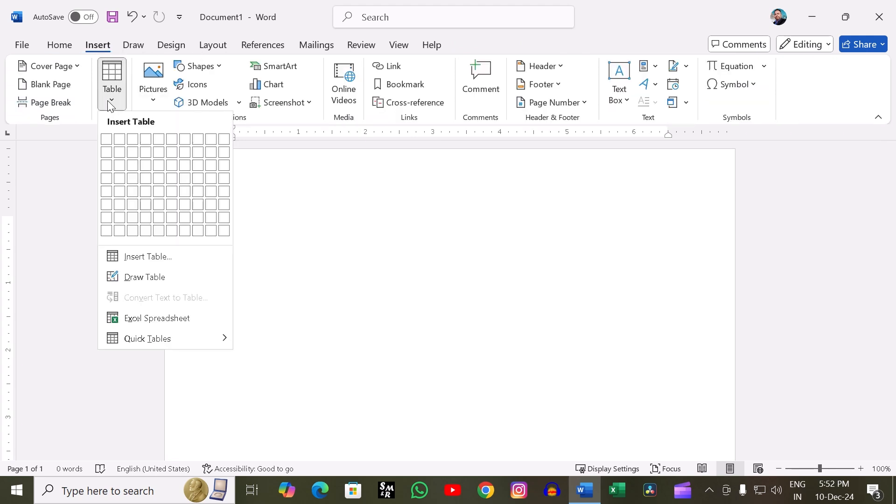
{"action": "left_click", "coordinate": [223, 232]}
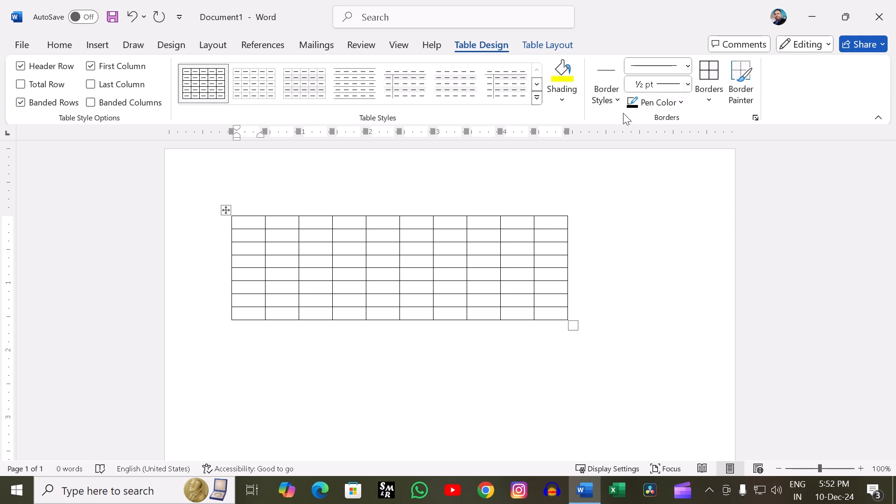
- Paint the vertical borders on both sides of the ninth column with the light blue 1 ½ pt theme border style
{"action": "left_click", "coordinate": [617, 101]}
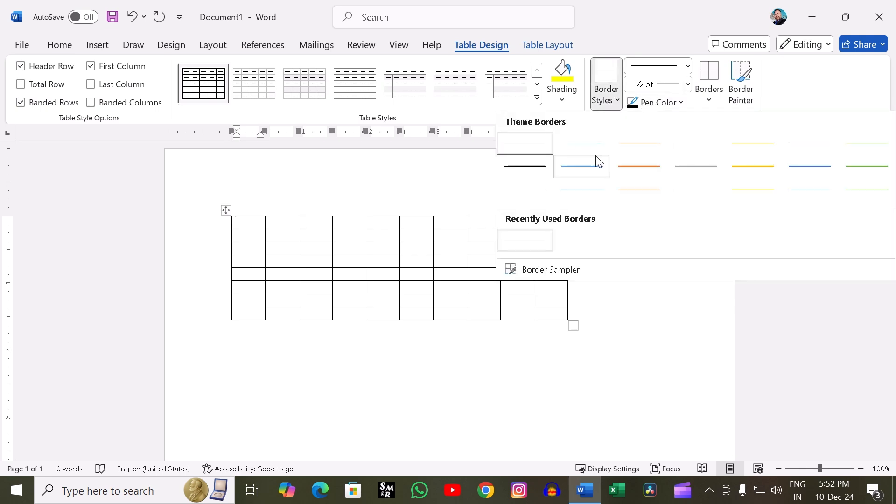
{"action": "left_click", "coordinate": [591, 169]}
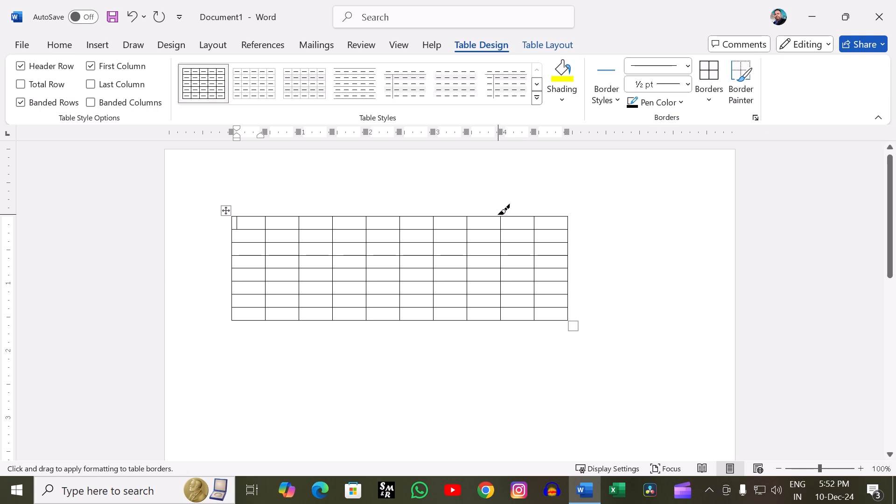
{"action": "left_click_drag", "start_coordinate": [504, 218], "coordinate": [503, 319]}
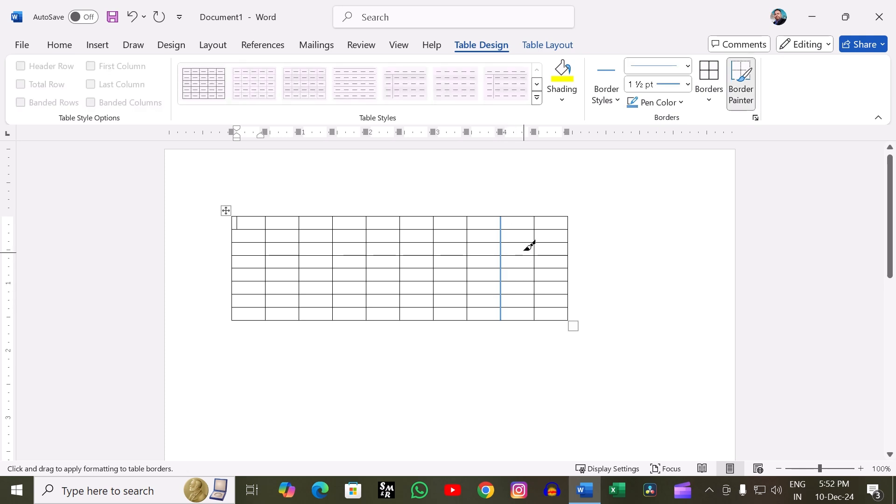
{"action": "left_click_drag", "start_coordinate": [538, 217], "coordinate": [548, 304]}
{"action": "left_click", "coordinate": [607, 97]}
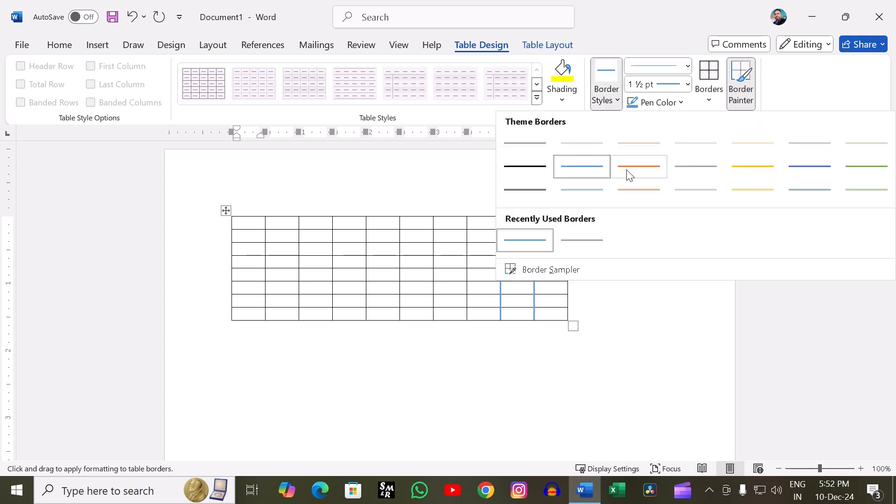
{"action": "left_click", "coordinate": [674, 327]}
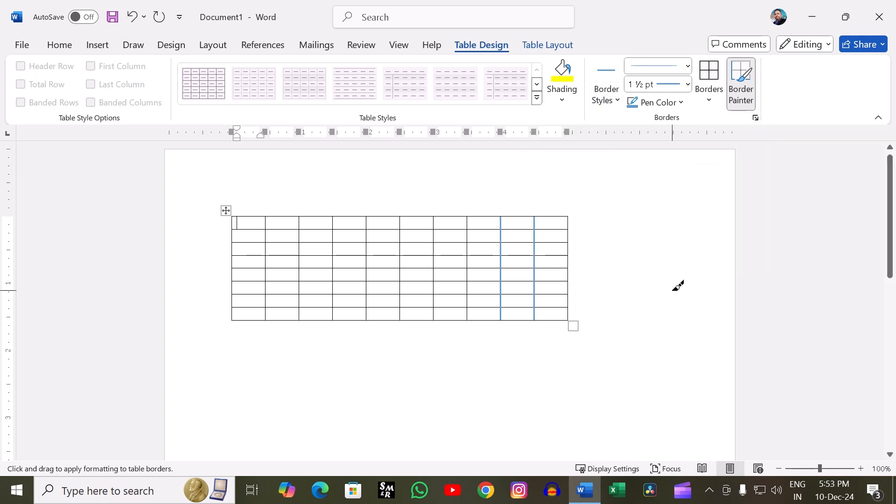
- Choose the 3 pt blue thick-and-thin double line style and paint the vertical border between the sixth and seventh columns
{"action": "left_click", "coordinate": [687, 67]}
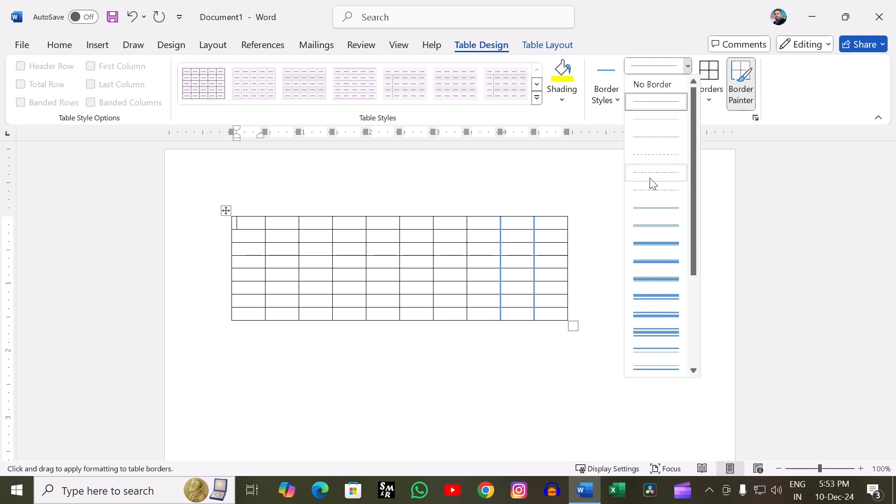
{"action": "left_click", "coordinate": [677, 297]}
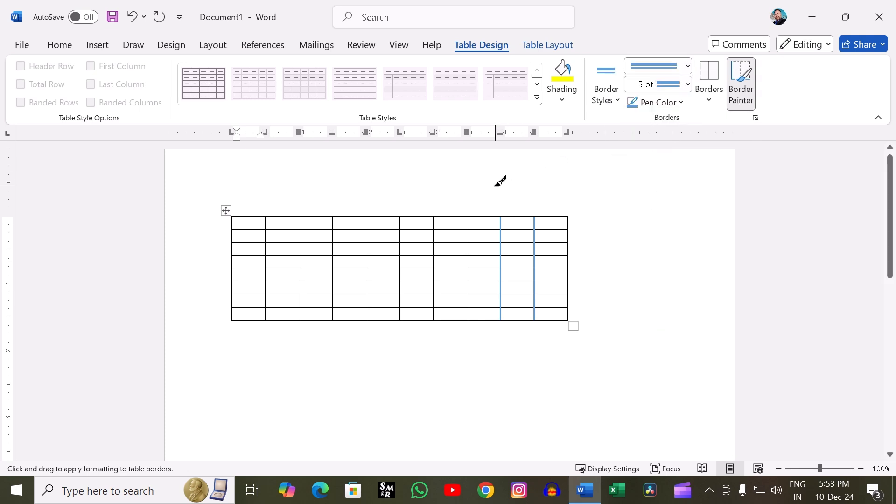
{"action": "mouse_move", "coordinate": [437, 216]}
{"action": "left_mouse_down"}
{"action": "mouse_move", "coordinate": [453, 297]}
{"action": "mouse_move", "coordinate": [429, 334]}
{"action": "mouse_move", "coordinate": [443, 322]}
{"action": "left_mouse_up"}
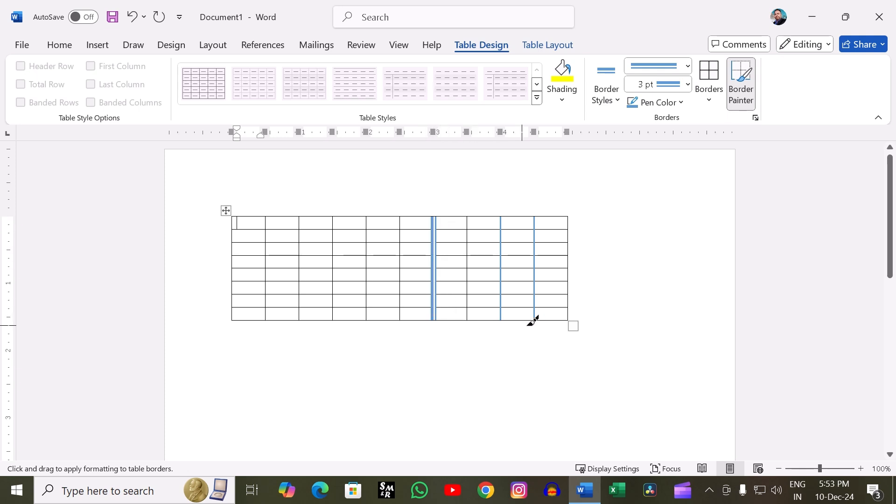
- Set the border line weight to 1 pt and paint the vertical border between the fourth and fifth columns
{"action": "left_click", "coordinate": [687, 65]}
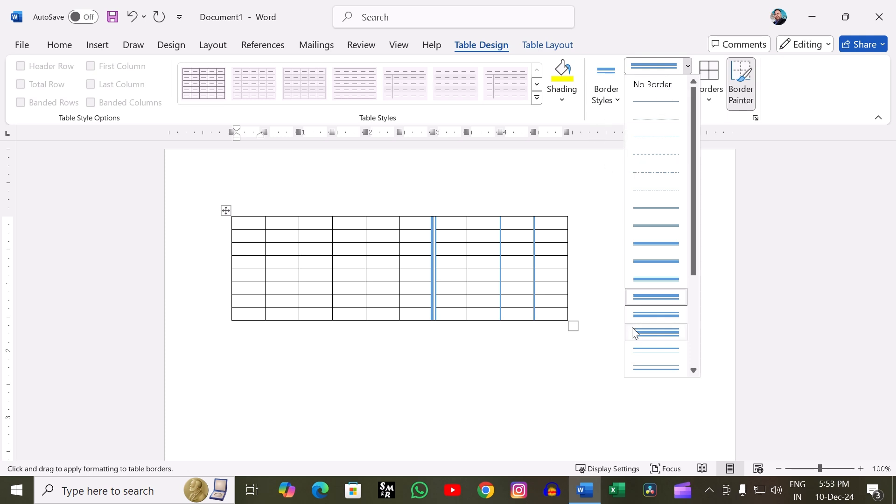
{"action": "left_click", "coordinate": [607, 334]}
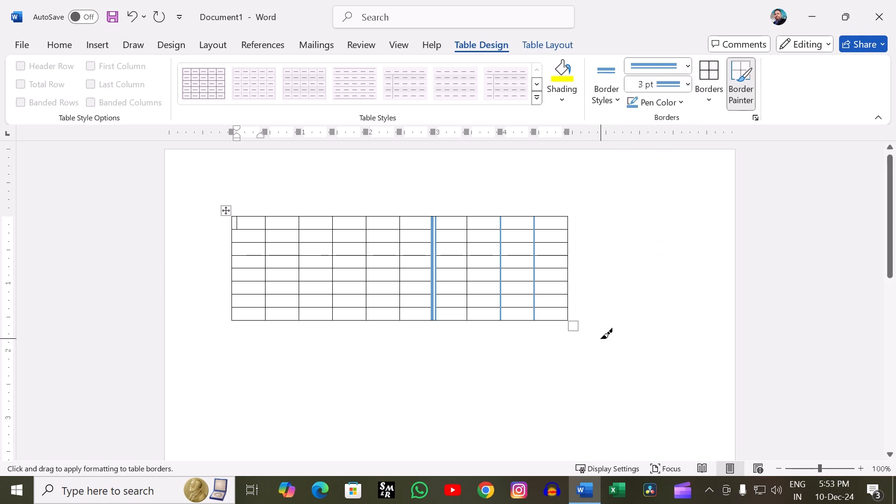
{"action": "left_click", "coordinate": [676, 86]}
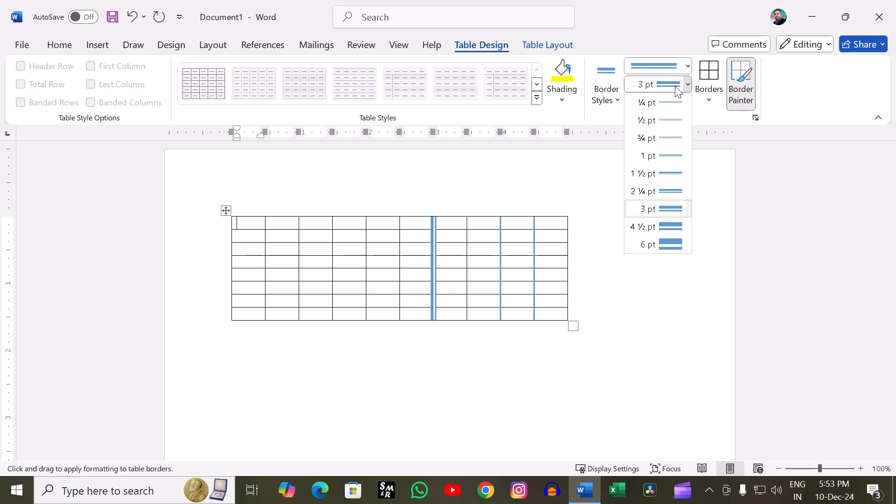
{"action": "left_click", "coordinate": [665, 160]}
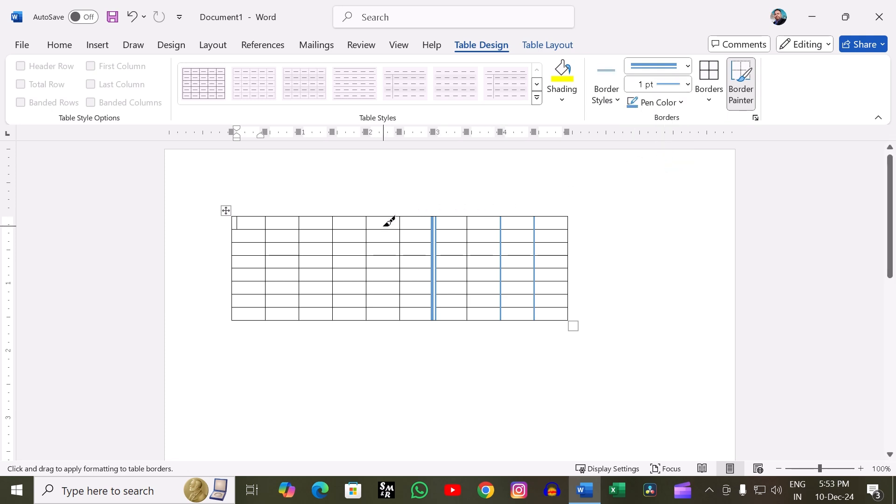
{"action": "mouse_move", "coordinate": [366, 241]}
{"action": "left_mouse_down"}
{"action": "mouse_move", "coordinate": [376, 317]}
{"action": "mouse_move", "coordinate": [368, 321]}
{"action": "left_mouse_up"}
- Change the pen color to standard purple and paint the vertical border between the third and fourth columns
{"action": "left_click", "coordinate": [681, 103]}
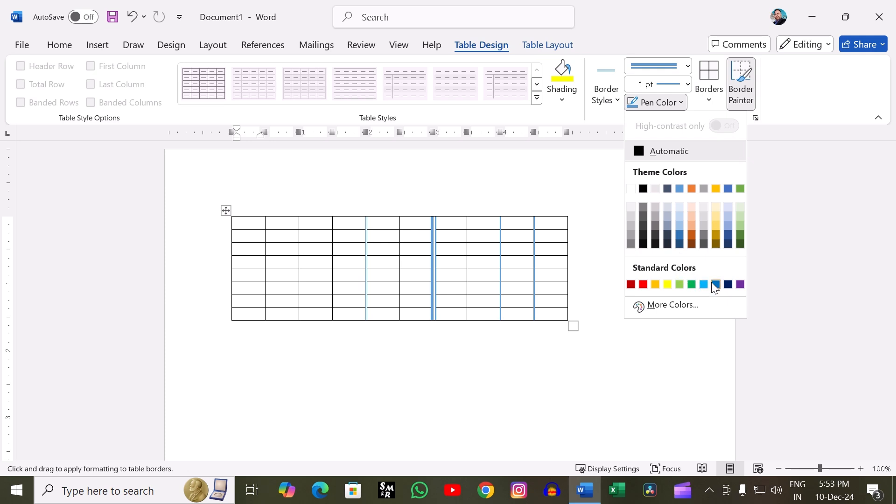
{"action": "left_click", "coordinate": [739, 284]}
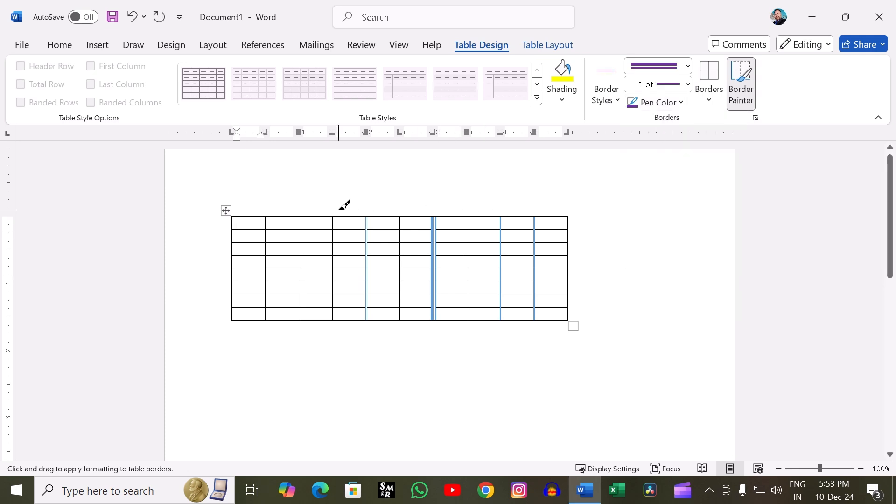
{"action": "left_click_drag", "start_coordinate": [333, 216], "coordinate": [333, 307]}
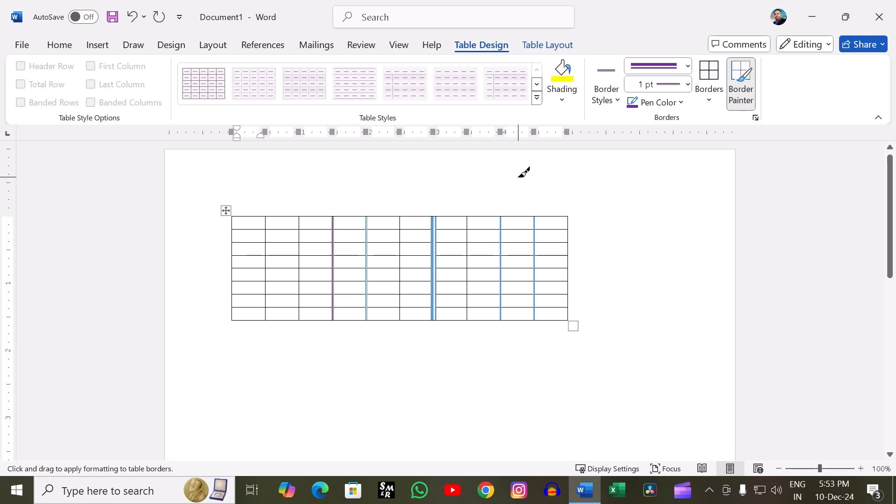
- Preview the available border options on the first cell and on the whole table without applying any
{"action": "left_click", "coordinate": [710, 93]}
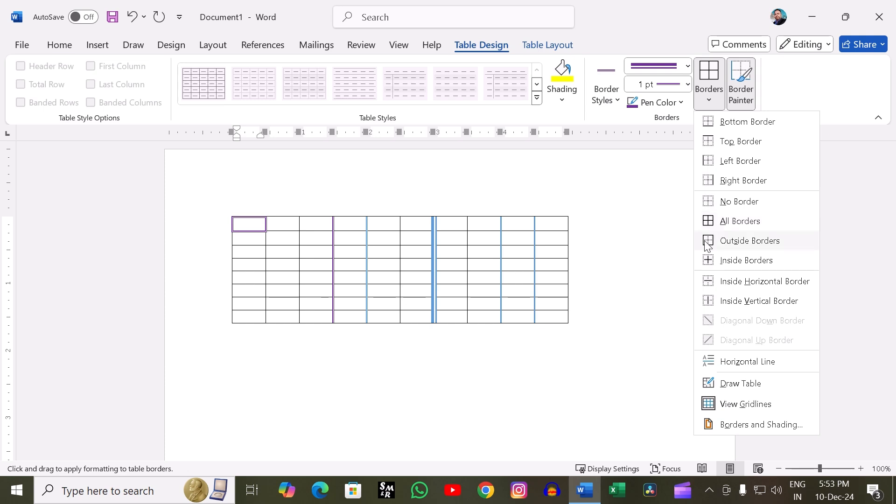
{"action": "left_click", "coordinate": [224, 210]}
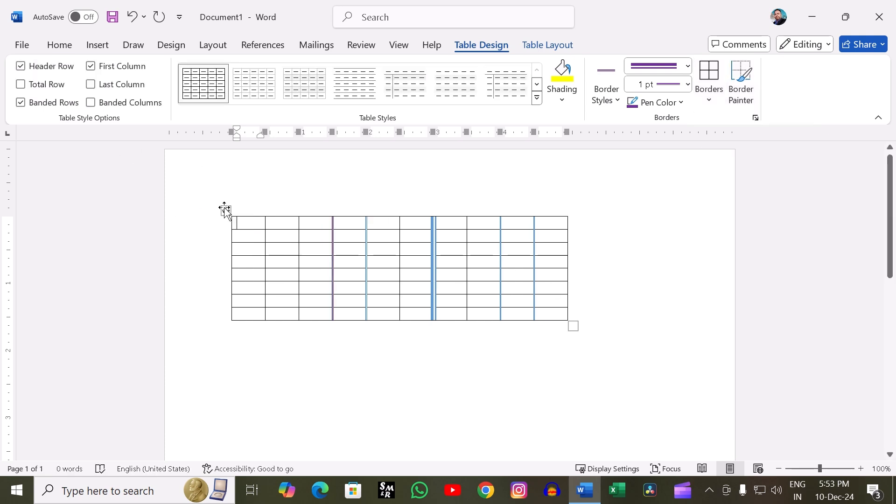
{"action": "left_click", "coordinate": [225, 210]}
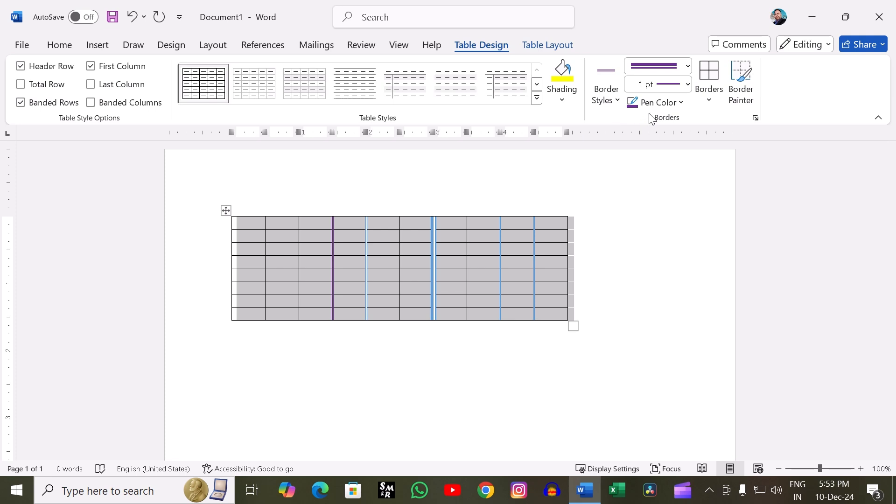
{"action": "left_click", "coordinate": [703, 104]}
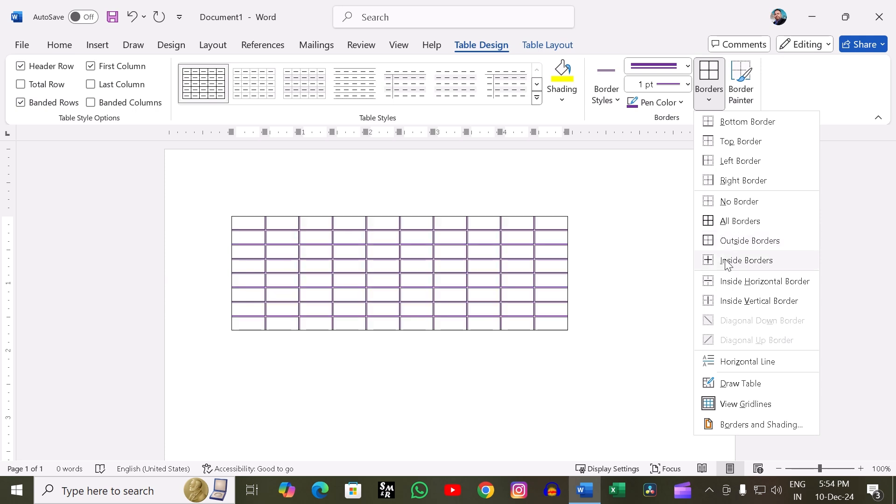
{"action": "left_click", "coordinate": [655, 208]}
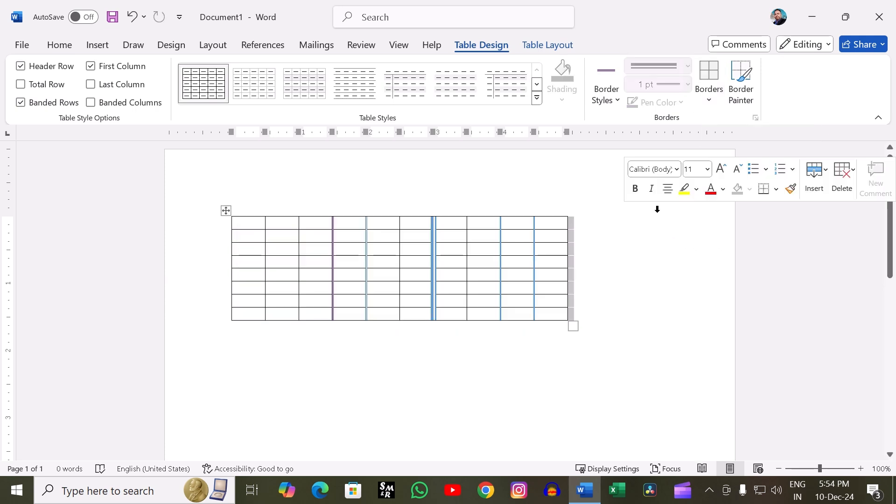
- Paint the vertical borders after the first, second and seventh columns with the purple 1 pt border style
{"action": "left_click", "coordinate": [747, 95]}
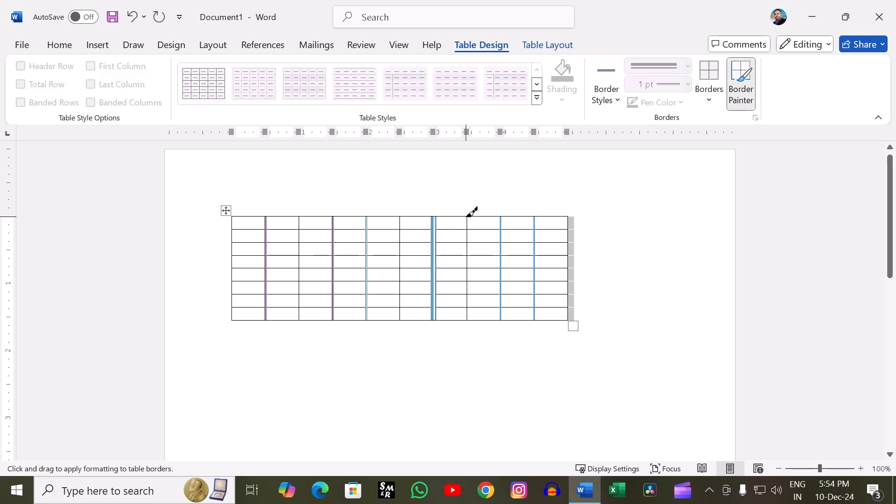
{"action": "left_click_drag", "start_coordinate": [467, 216], "coordinate": [469, 319]}
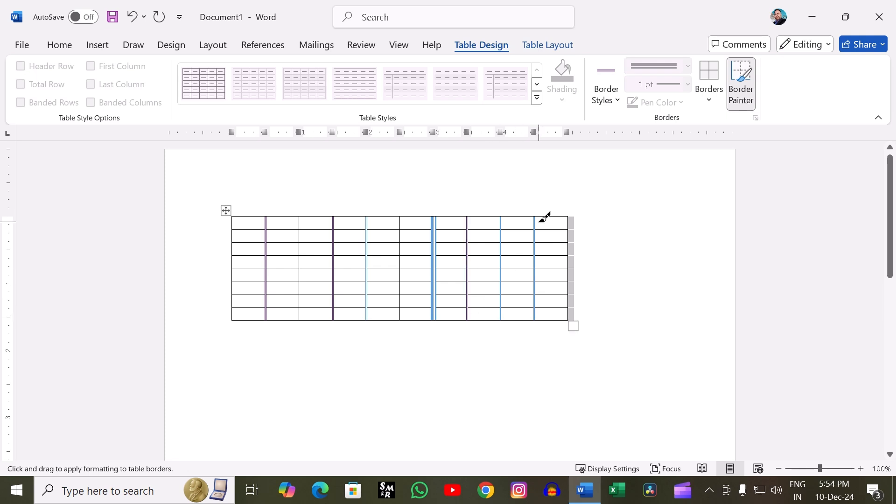
{"action": "left_click_drag", "start_coordinate": [294, 217], "coordinate": [299, 317]}
{"action": "left_click_drag", "start_coordinate": [301, 217], "coordinate": [301, 320]}
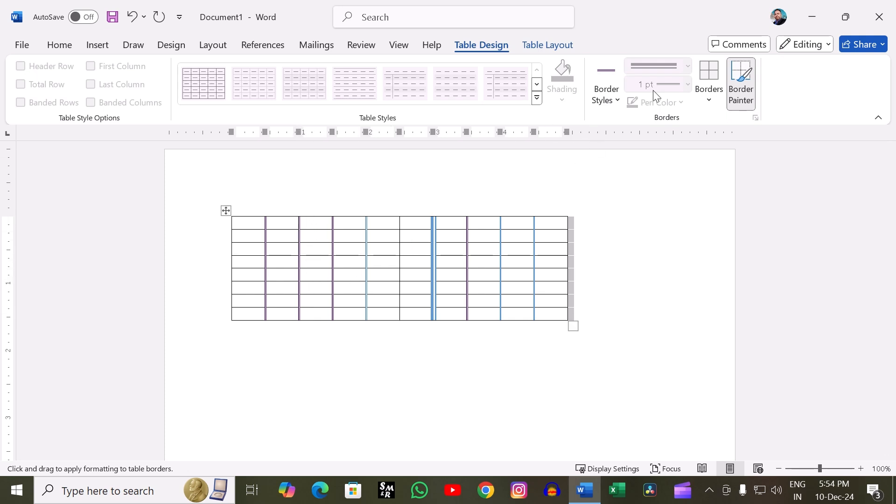
{"action": "left_click", "coordinate": [745, 97]}
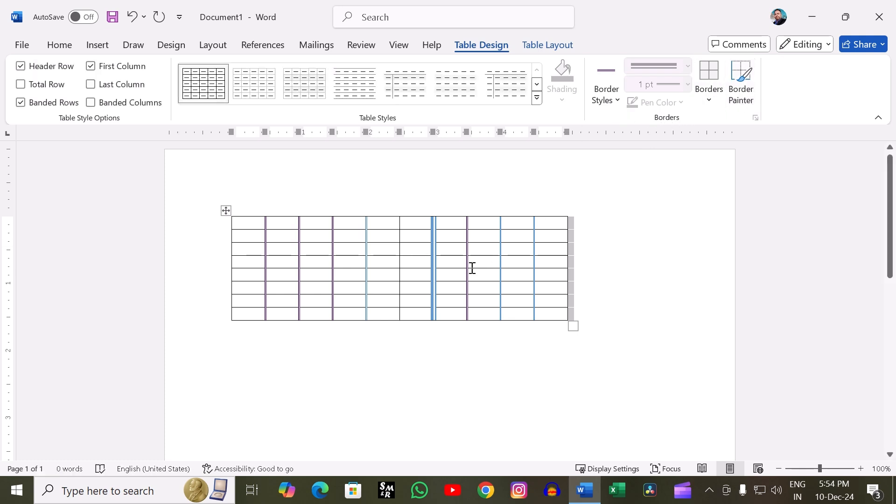
{"action": "left_click", "coordinate": [226, 210]}
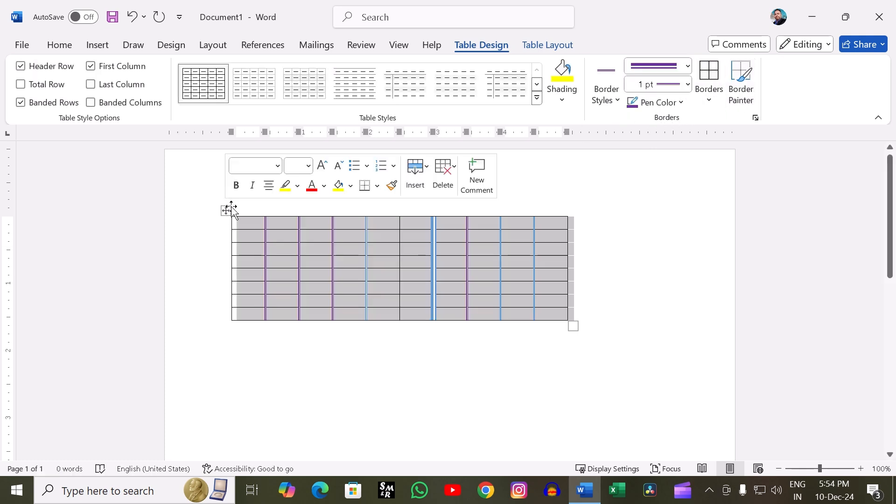
{"action": "left_click", "coordinate": [636, 183]}
{"action": "left_click", "coordinate": [492, 249]}
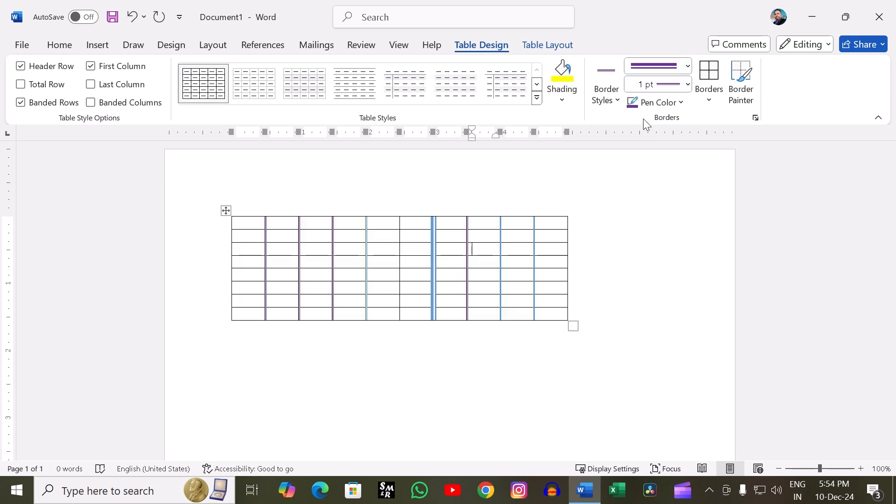
- Change the pen color to standard red and paint the vertical border between the fifth and sixth columns
{"action": "left_click", "coordinate": [681, 103]}
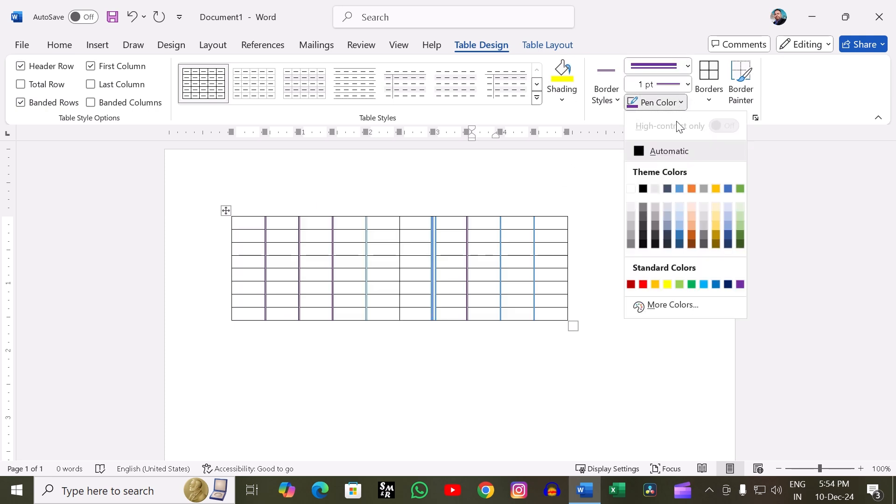
{"action": "left_click", "coordinate": [642, 284]}
{"action": "left_click", "coordinate": [740, 98]}
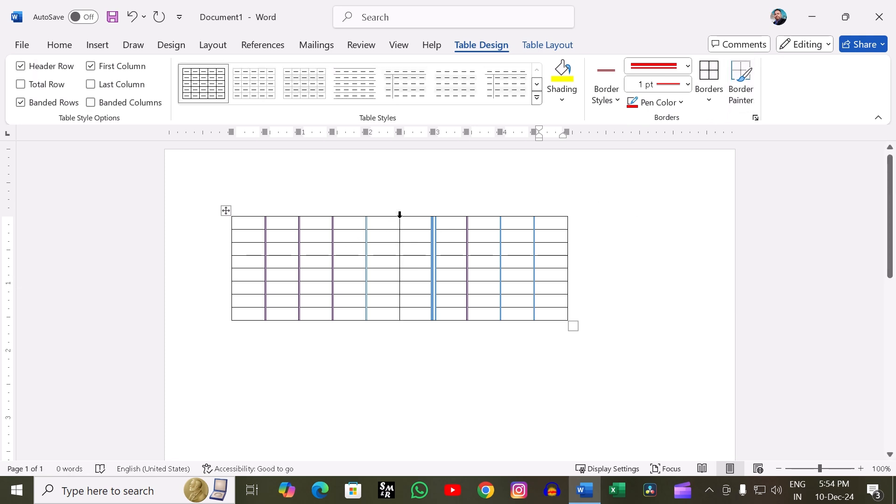
{"action": "left_click", "coordinate": [745, 79]}
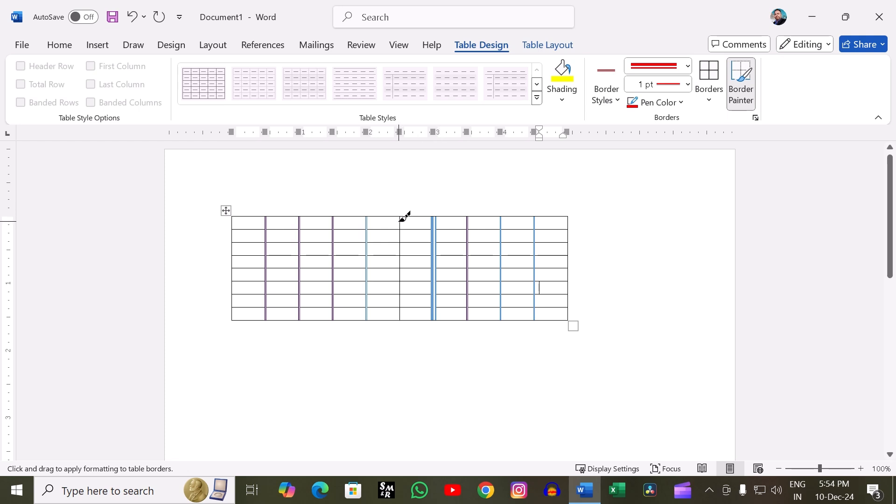
{"action": "left_click_drag", "start_coordinate": [402, 218], "coordinate": [401, 318]}
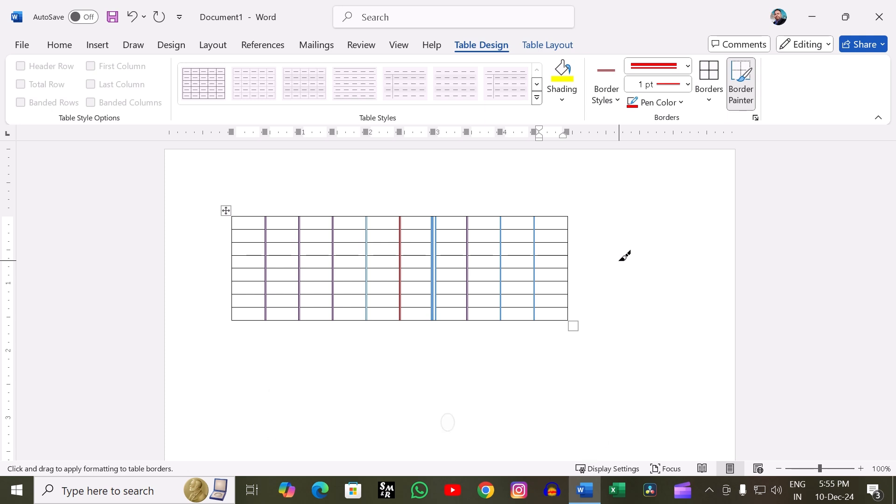
- Stop border painting and delete the whole table with its painted borders
{"action": "left_click", "coordinate": [531, 45]}
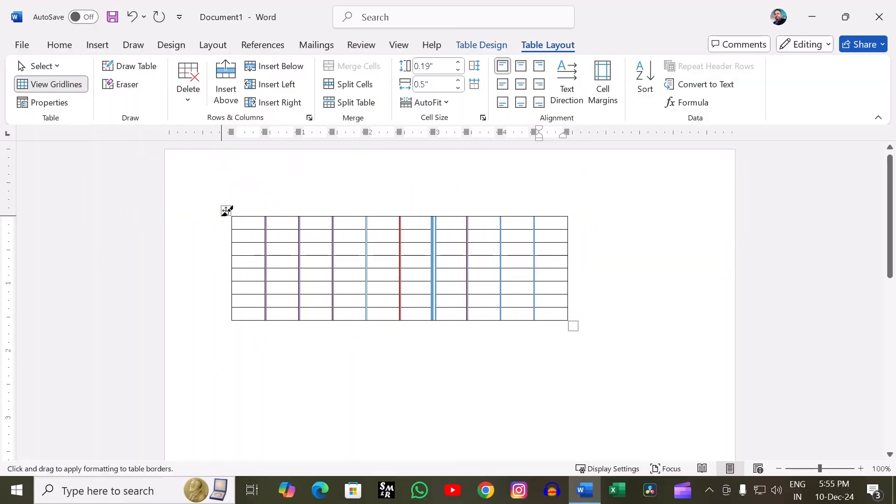
{"action": "left_click", "coordinate": [489, 47]}
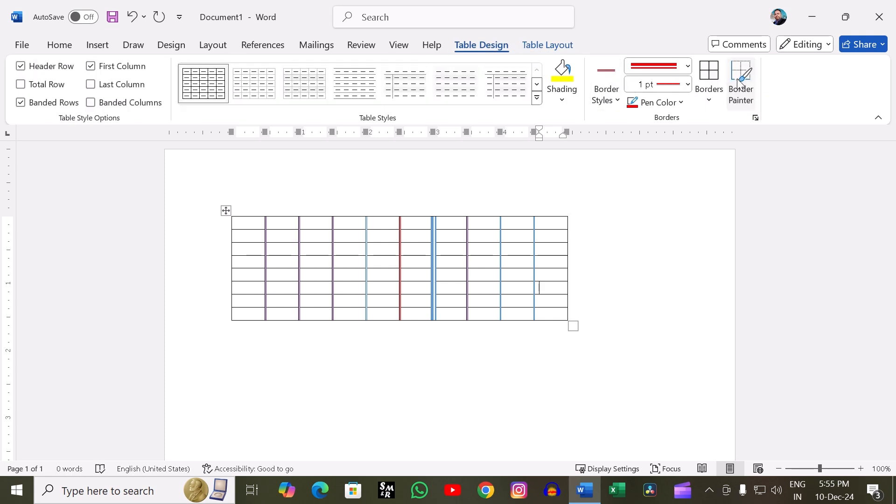
{"action": "left_click", "coordinate": [546, 45]}
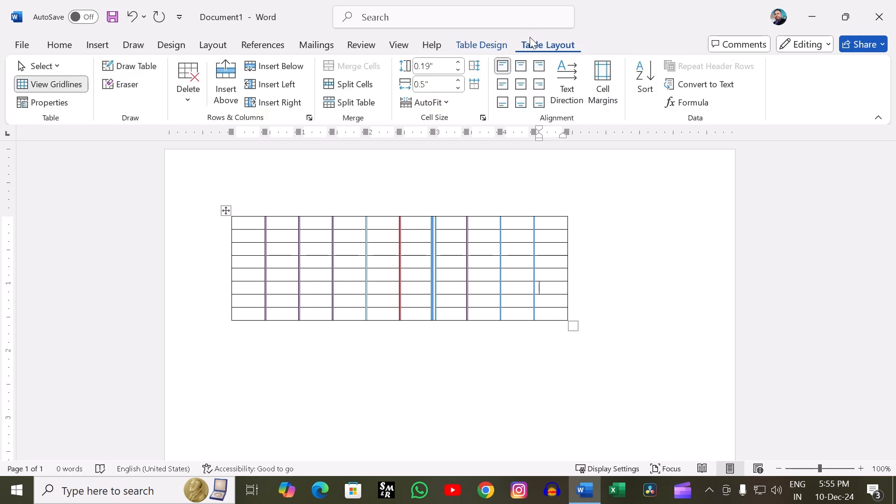
{"action": "left_click", "coordinate": [226, 210]}
{"action": "right_click", "coordinate": [225, 211]}
{"action": "left_click", "coordinate": [251, 193]}
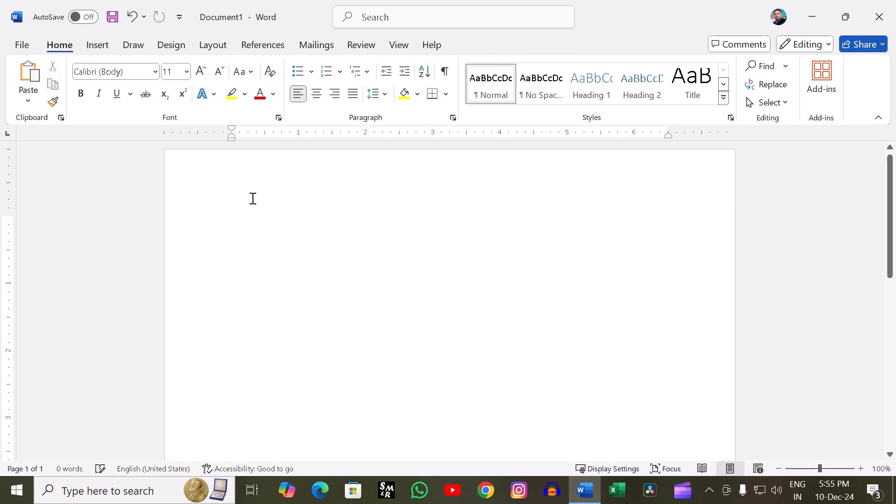
- Insert a new plain table with ten columns and eight rows
{"action": "left_click", "coordinate": [100, 39]}
{"action": "left_click", "coordinate": [113, 95]}
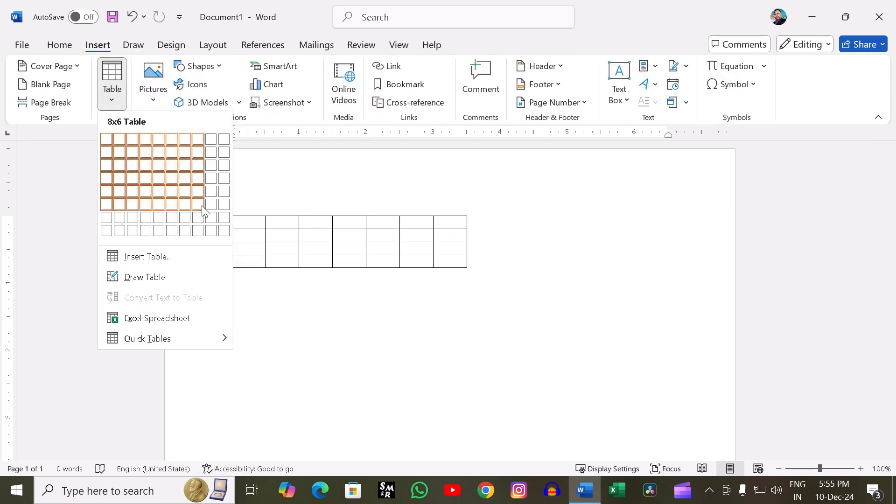
{"action": "left_click", "coordinate": [224, 230]}
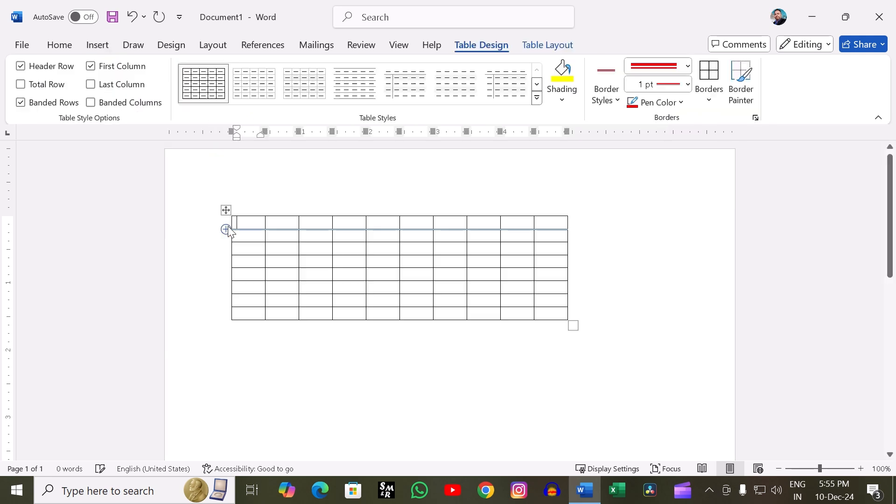
- Select the table's first cell with the Select Cell command of the table layout tools
{"action": "left_click", "coordinate": [571, 46]}
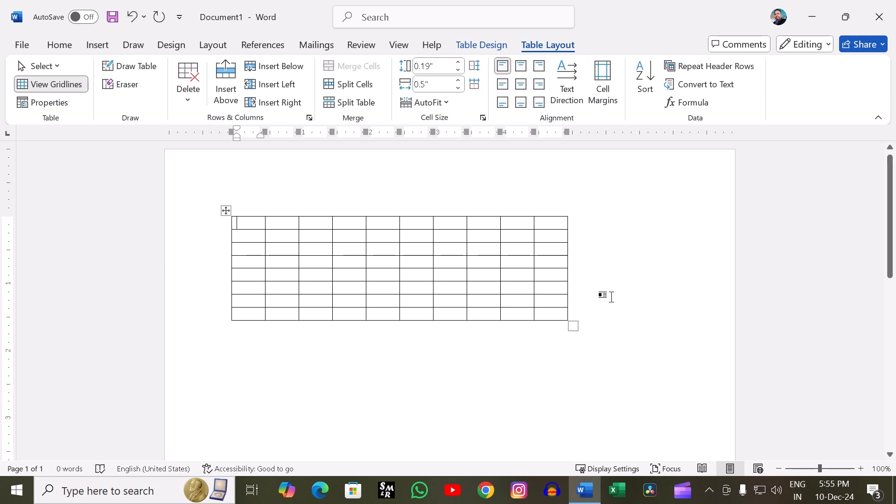
{"action": "left_click", "coordinate": [54, 66]}
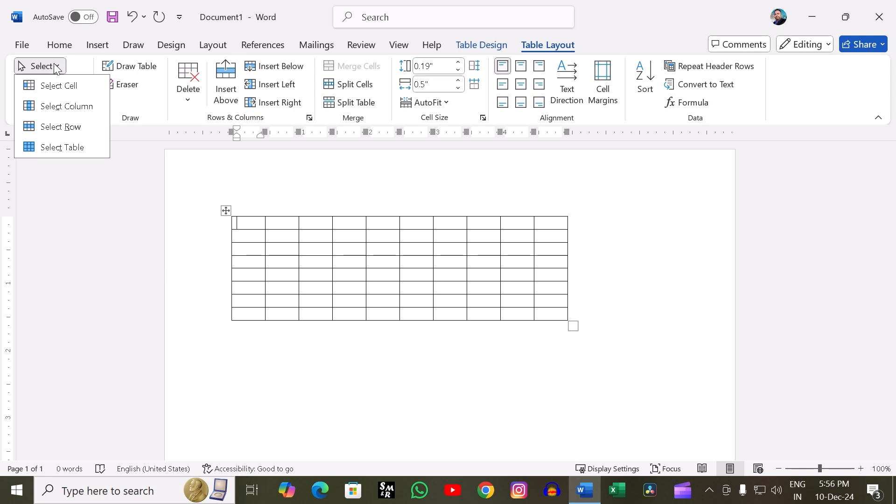
{"action": "left_click", "coordinate": [55, 89]}
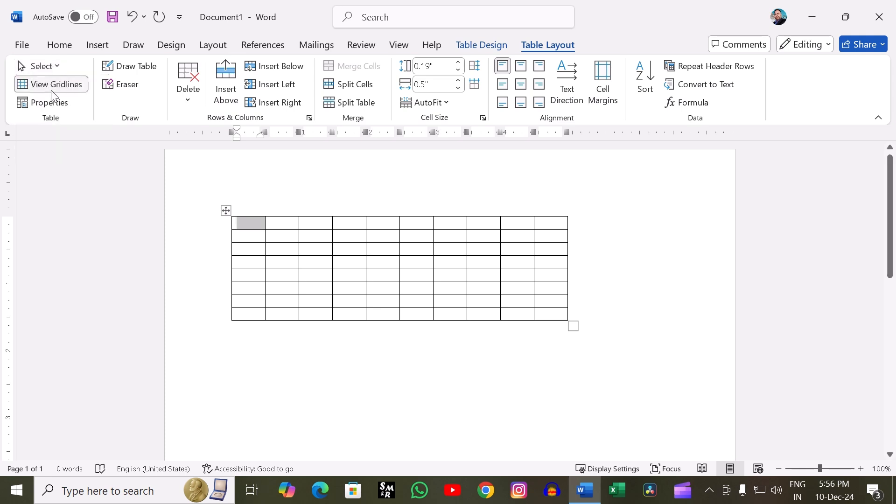
- Select the cell in the third column of the fifth row with the Select Cell command
{"action": "left_click", "coordinate": [321, 271]}
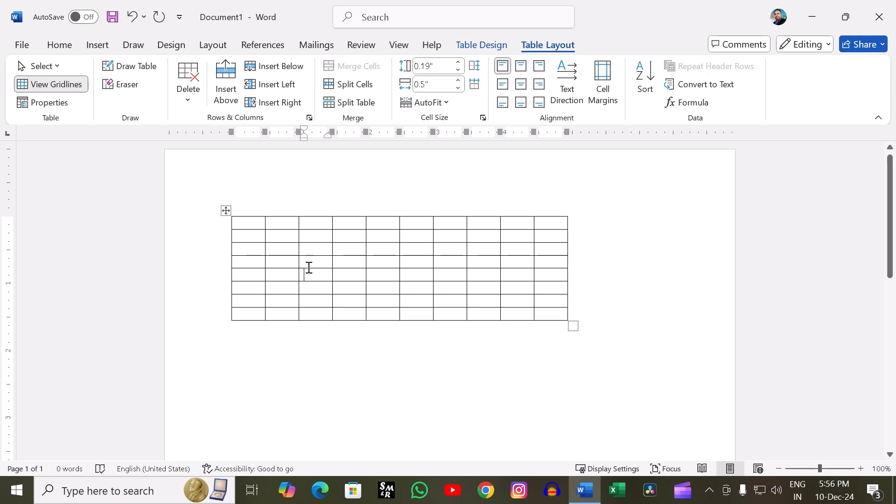
{"action": "left_click", "coordinate": [35, 69]}
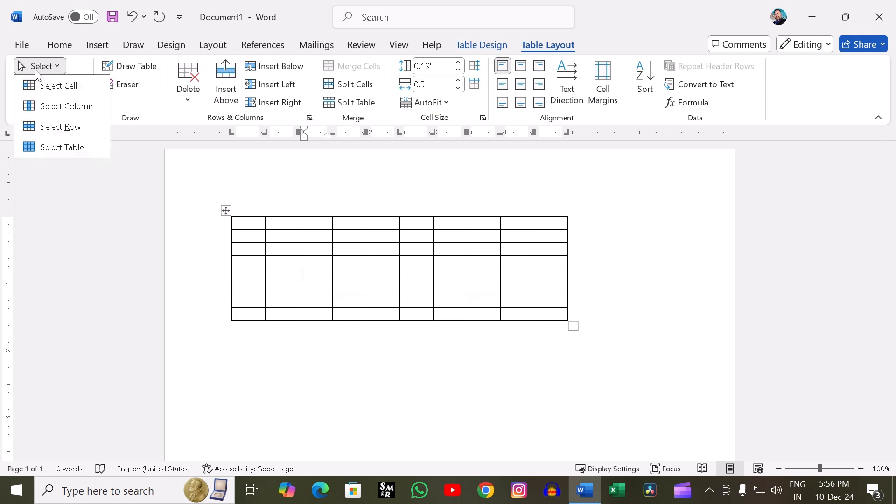
{"action": "left_click", "coordinate": [69, 85]}
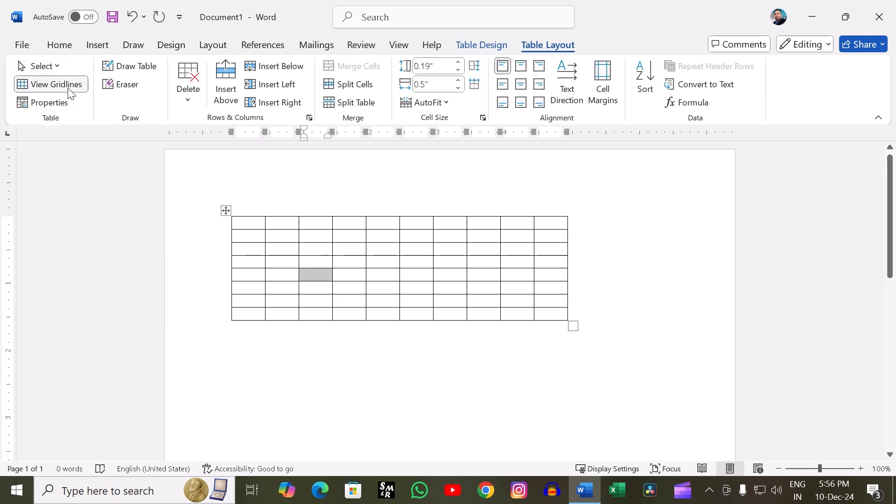
{"action": "left_click", "coordinate": [70, 90]}
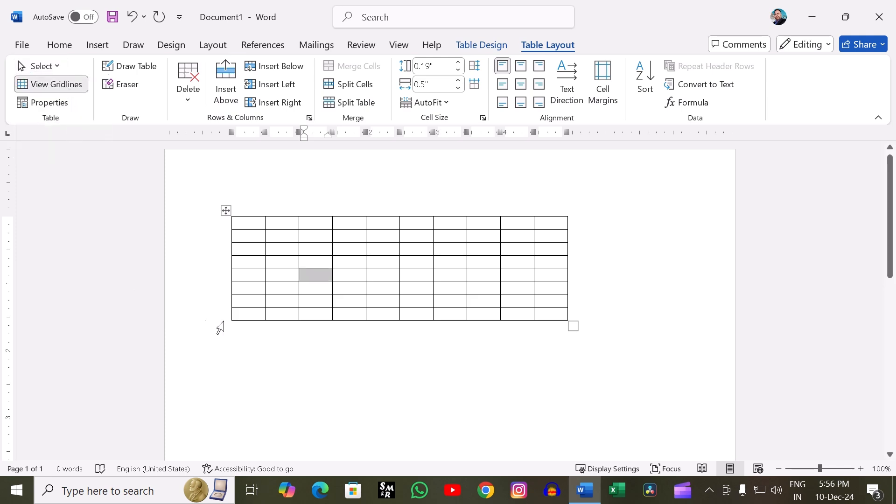
- Select the table's third column with the Select Column command and turn off the table gridlines
{"action": "left_click", "coordinate": [312, 348]}
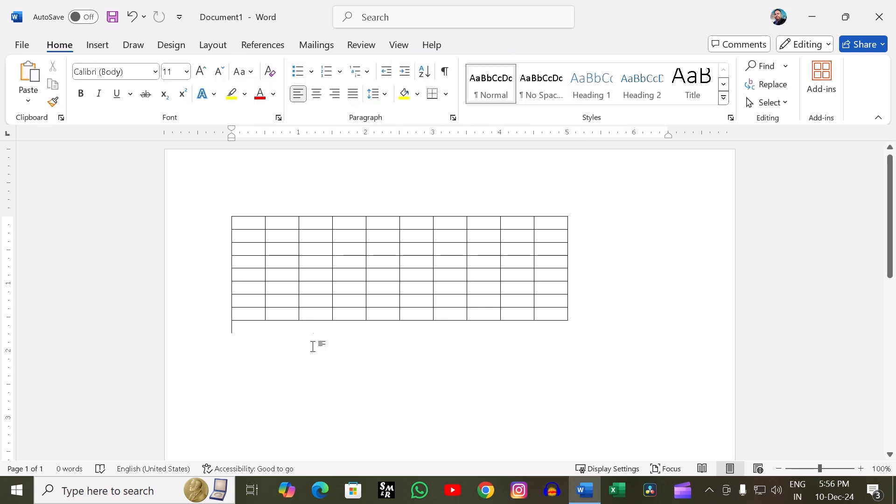
{"action": "left_click", "coordinate": [324, 269]}
{"action": "left_click", "coordinate": [63, 67]}
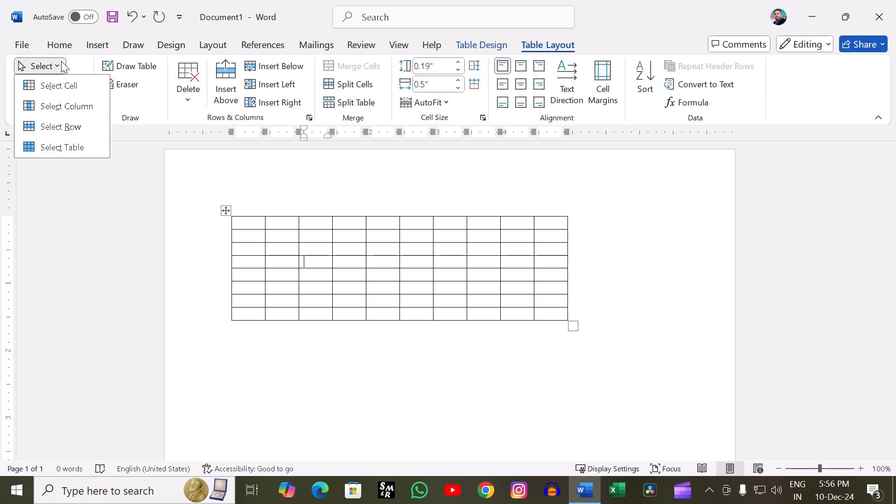
{"action": "left_click", "coordinate": [61, 107]}
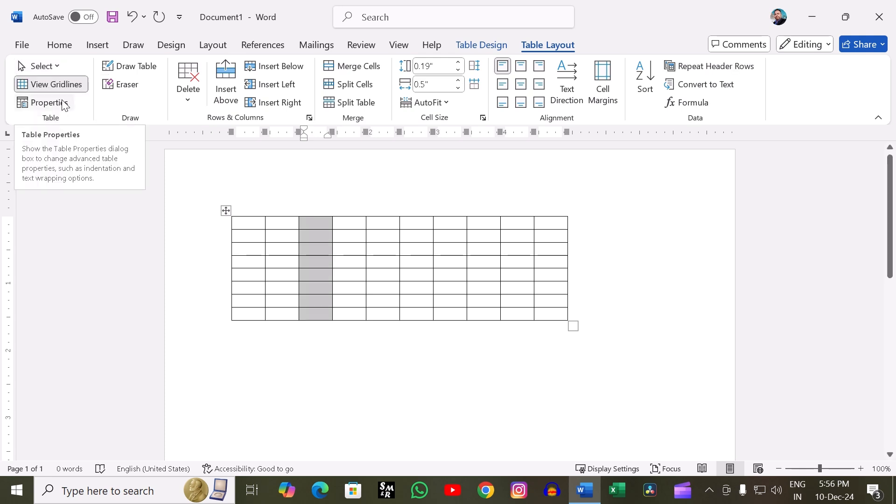
{"action": "left_click", "coordinate": [72, 86]}
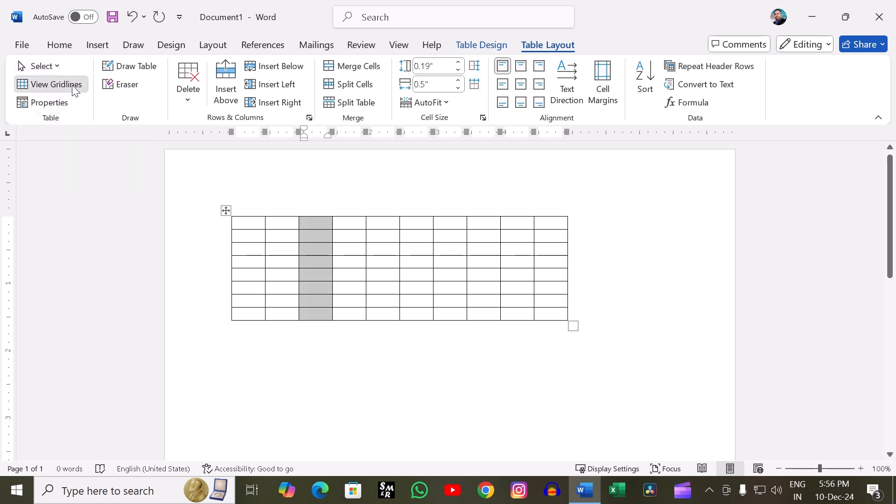
- Select the table's fifth row with the Select Row command, starting from its second cell
{"action": "left_click", "coordinate": [278, 273]}
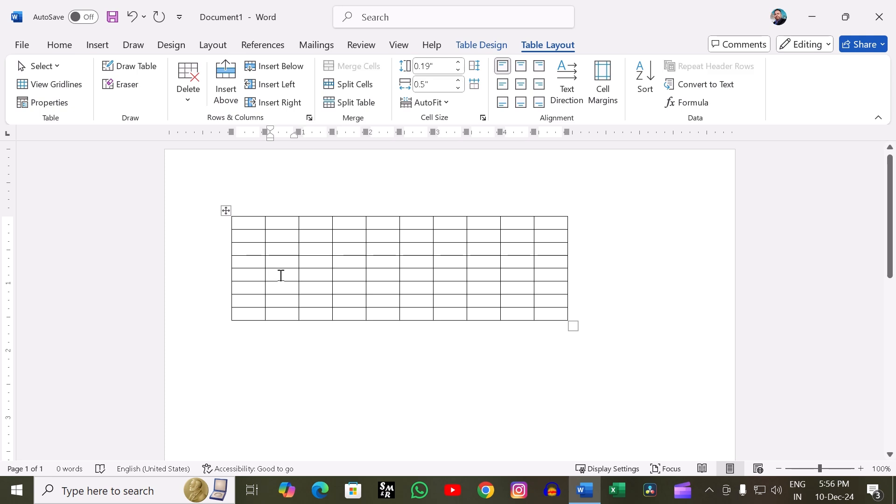
{"action": "left_click", "coordinate": [60, 68]}
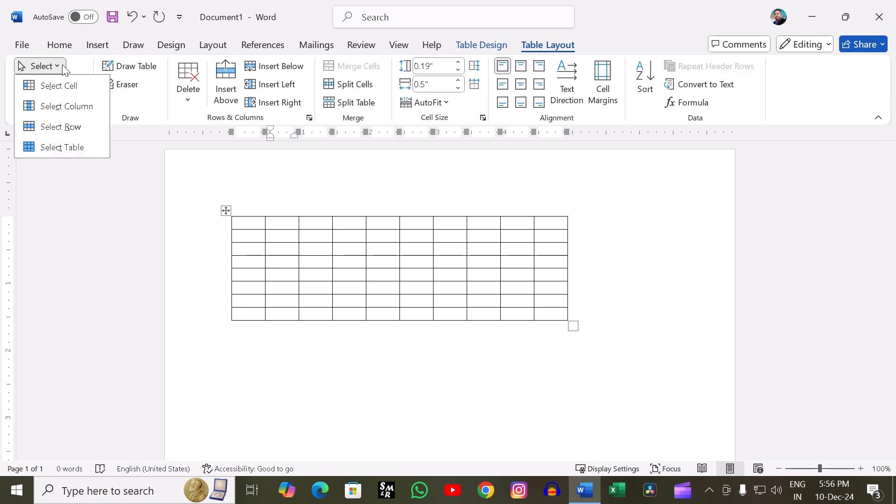
{"action": "left_click", "coordinate": [60, 127]}
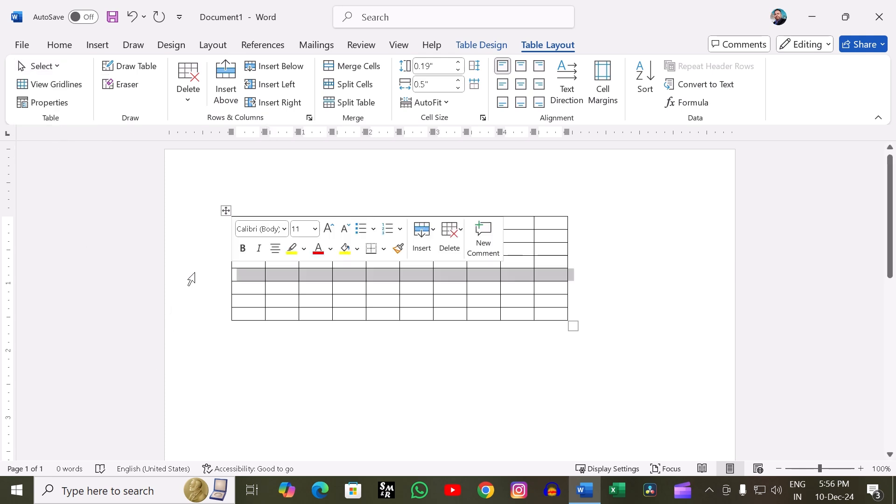
- Select the entire table with the Select Table command, starting from the second cell of the fifth row
{"action": "left_click", "coordinate": [245, 276]}
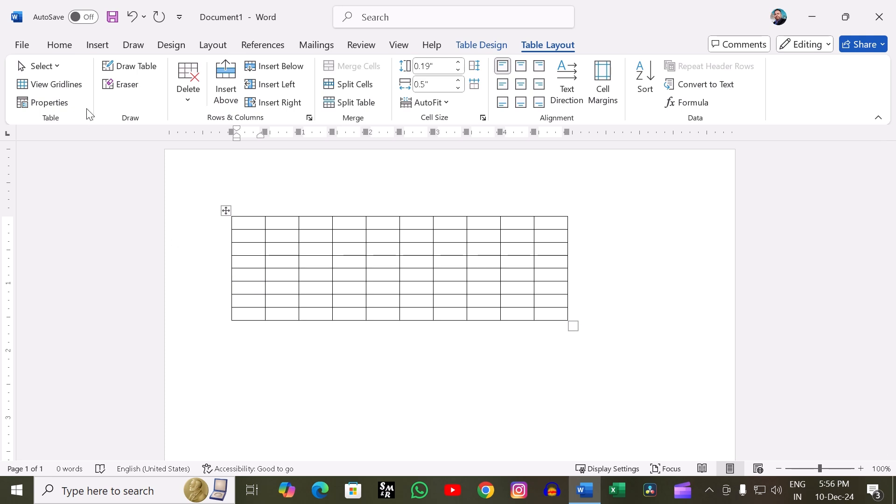
{"action": "left_click", "coordinate": [293, 275]}
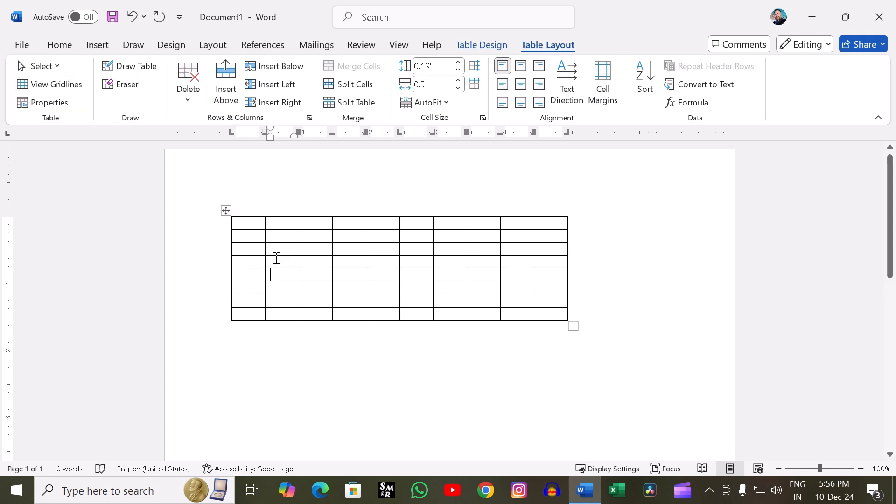
{"action": "left_click", "coordinate": [50, 67]}
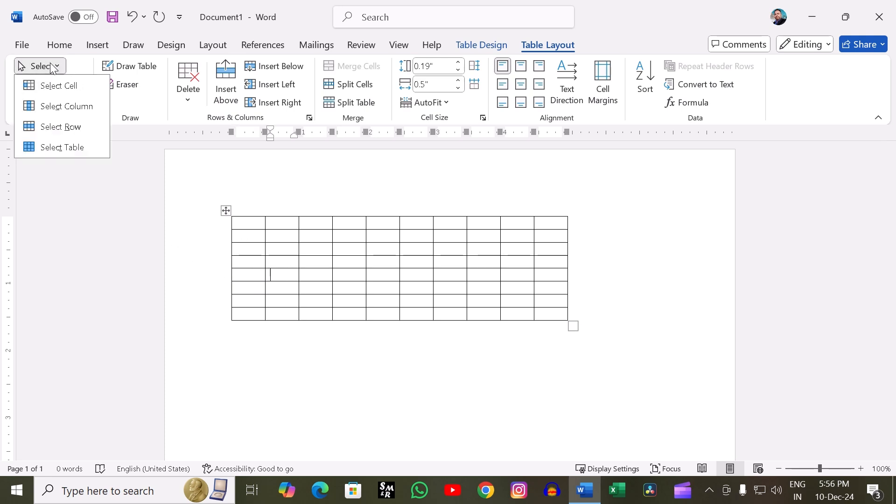
{"action": "left_click", "coordinate": [56, 148]}
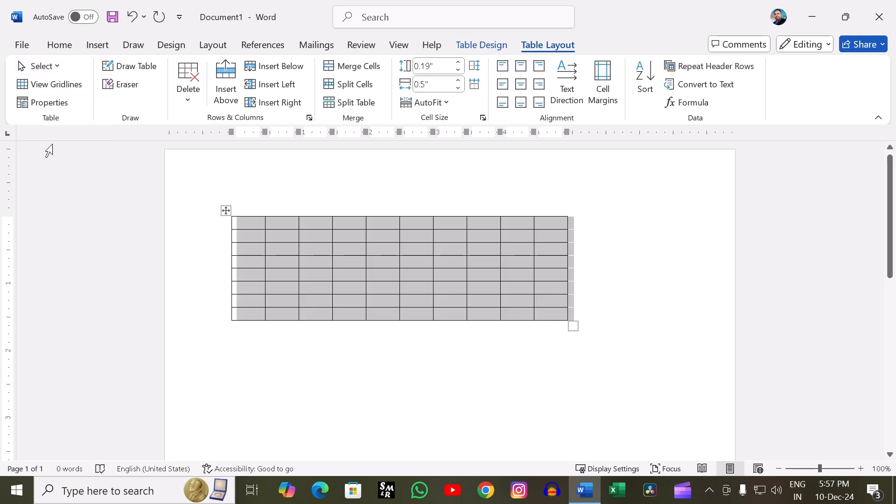
- Select the table's first column and then its first row directly from the table's edges
{"action": "left_click", "coordinate": [248, 198]}
{"action": "left_click", "coordinate": [208, 220]}
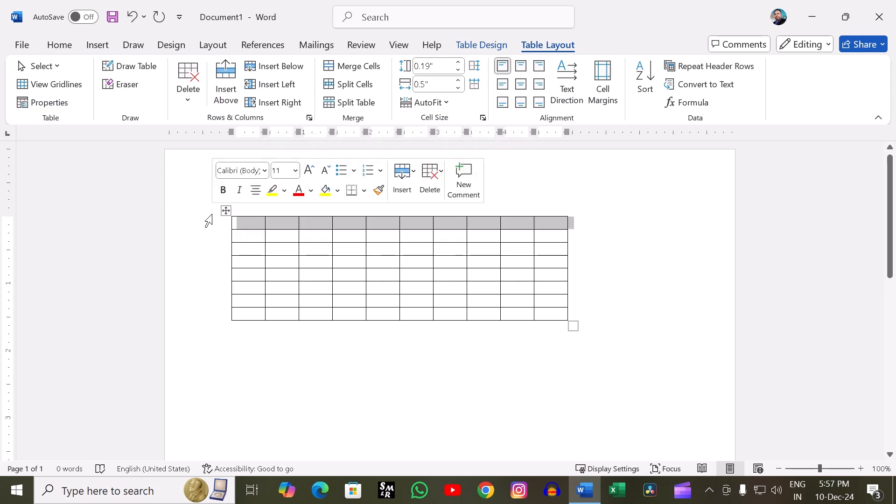
- Select the whole table by its handle and cut it from the document
{"action": "left_click", "coordinate": [225, 211]}
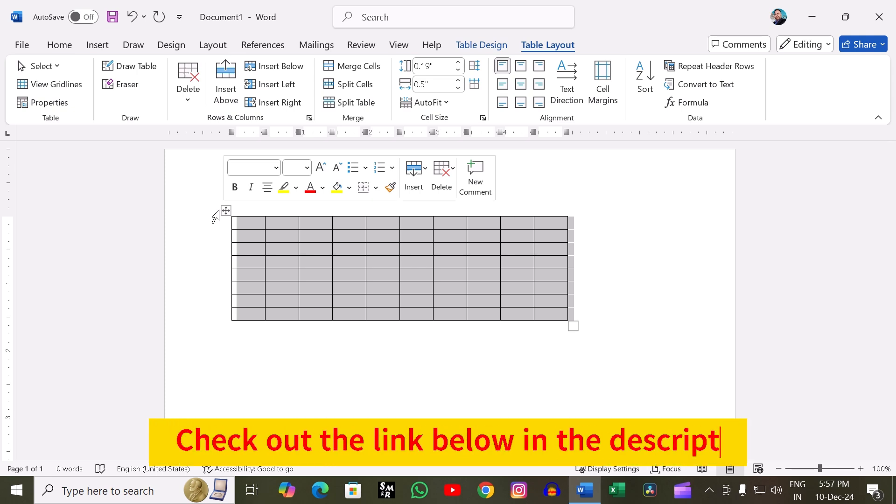
{"action": "right_click", "coordinate": [194, 251]}
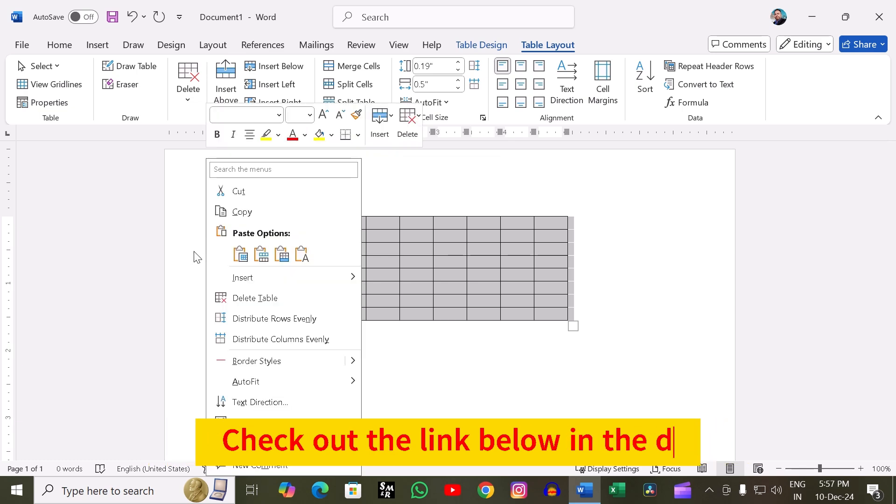
{"action": "left_click", "coordinate": [215, 193]}
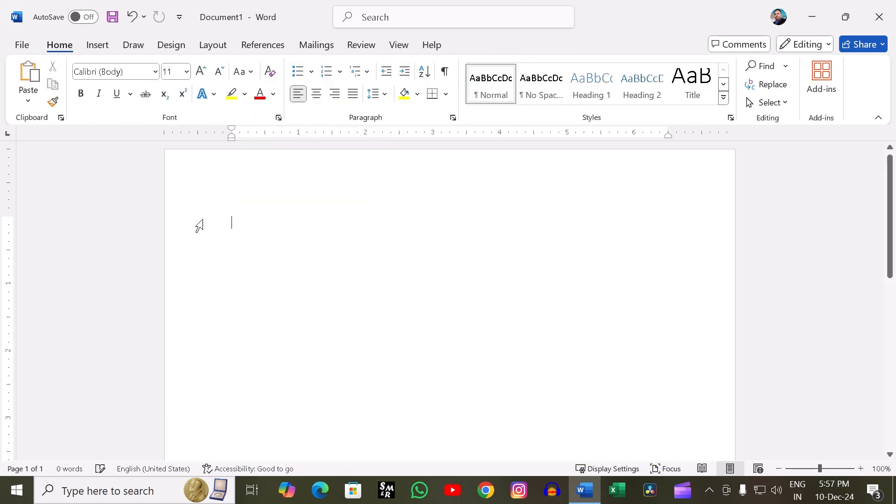
- Insert a new plain table with nine columns and eight rows
{"action": "left_click", "coordinate": [97, 45]}
{"action": "left_click", "coordinate": [113, 103]}
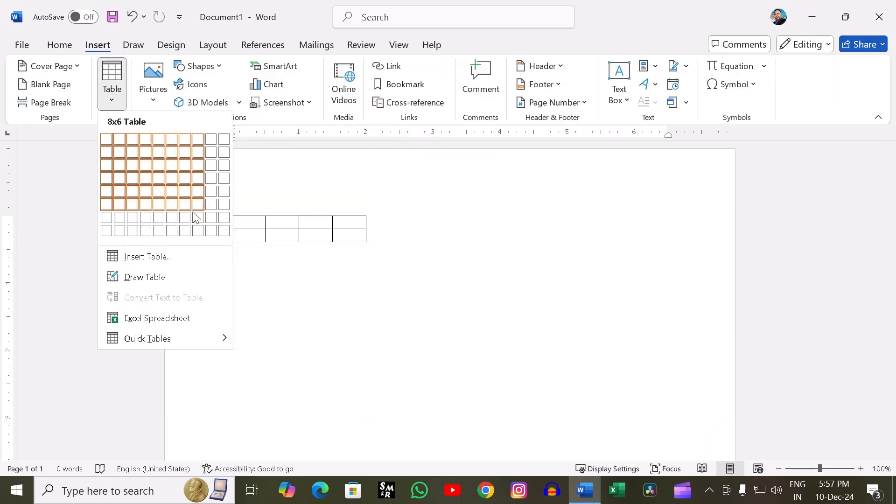
{"action": "left_click", "coordinate": [211, 230]}
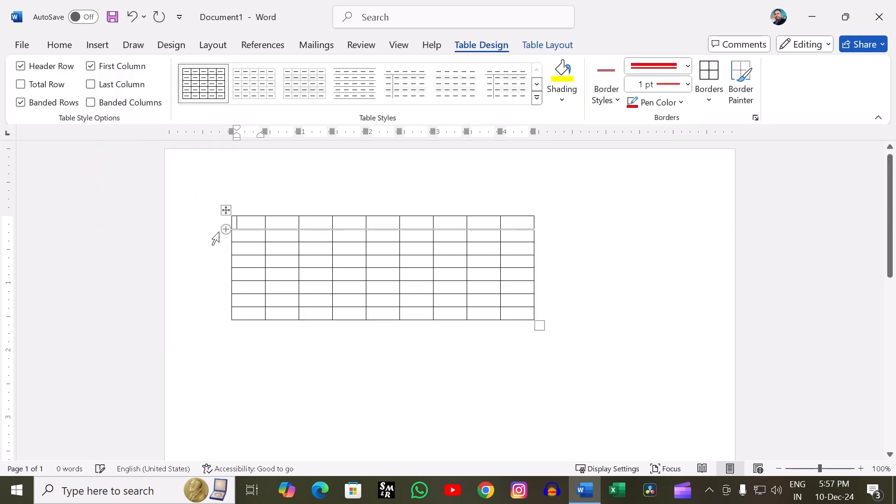
{"action": "left_click", "coordinate": [413, 426]}
- Turn the table gridlines on and off again using the table layout tools
{"action": "left_click", "coordinate": [547, 42]}
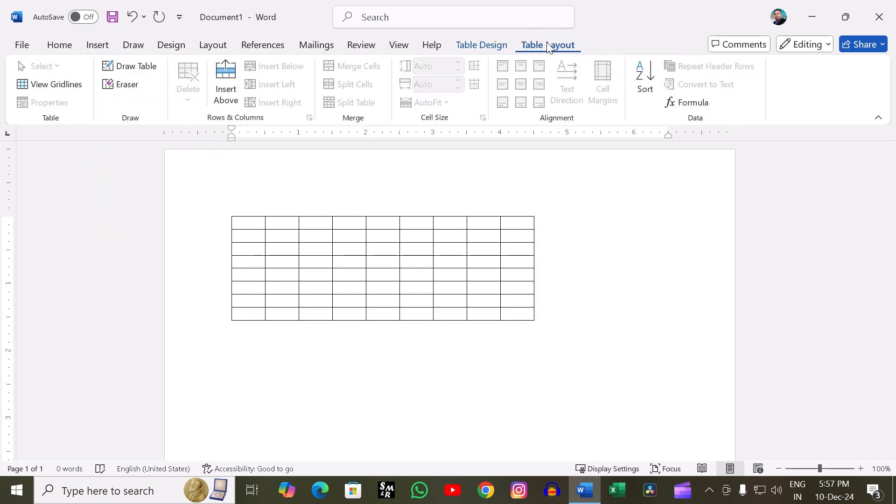
{"action": "left_click", "coordinate": [344, 286]}
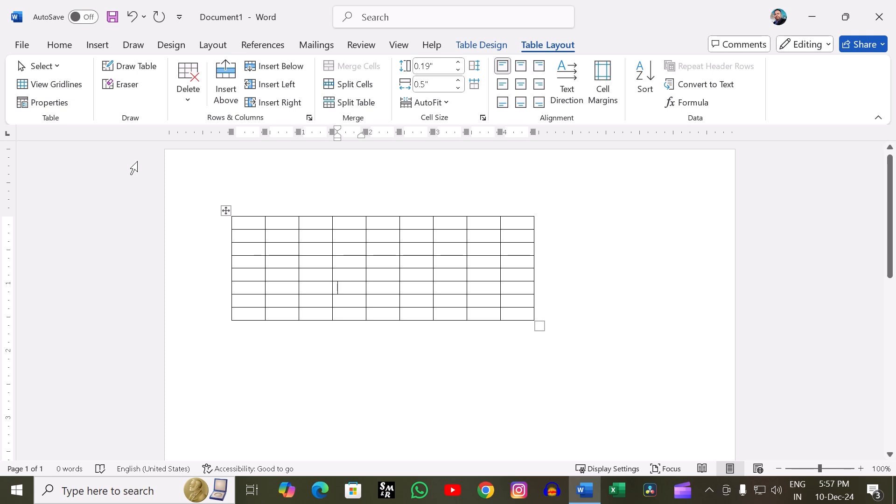
{"action": "left_click", "coordinate": [69, 91]}
{"action": "left_click", "coordinate": [67, 88]}
- Remove all borders from the whole table with the No Border option
{"action": "left_click", "coordinate": [227, 209]}
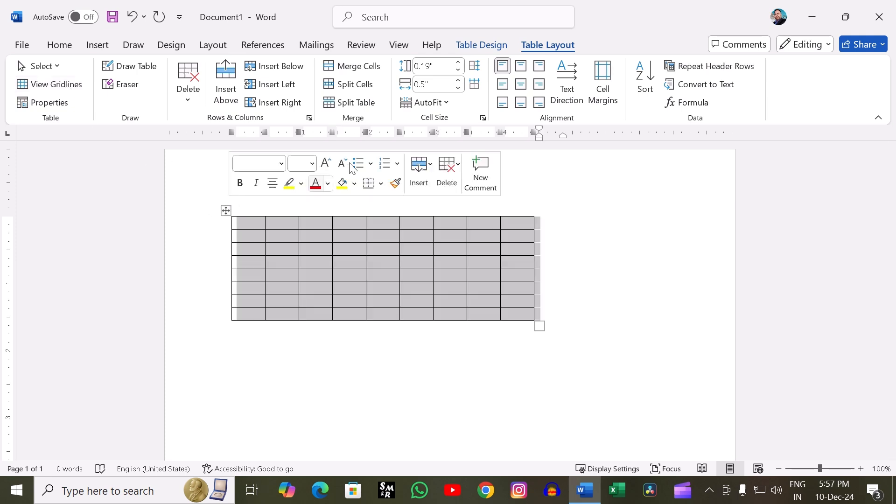
{"action": "left_click", "coordinate": [492, 46]}
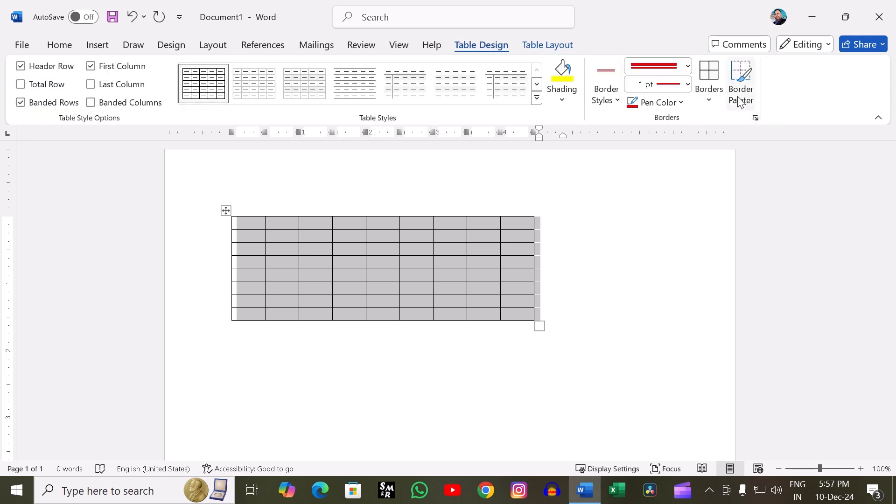
{"action": "left_click", "coordinate": [708, 95]}
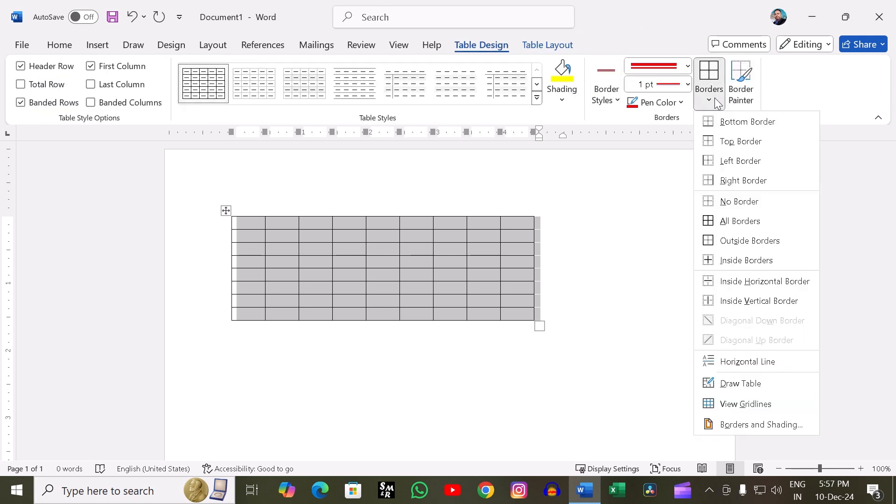
{"action": "left_click", "coordinate": [721, 197]}
{"action": "left_click", "coordinate": [638, 312]}
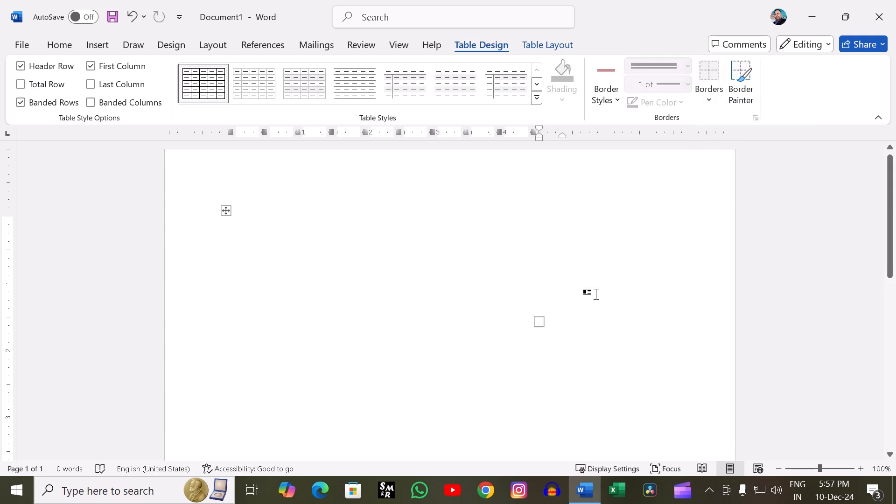
- Show the gridlines of the borderless table with View Gridlines and deselect the table
{"action": "left_click", "coordinate": [226, 210]}
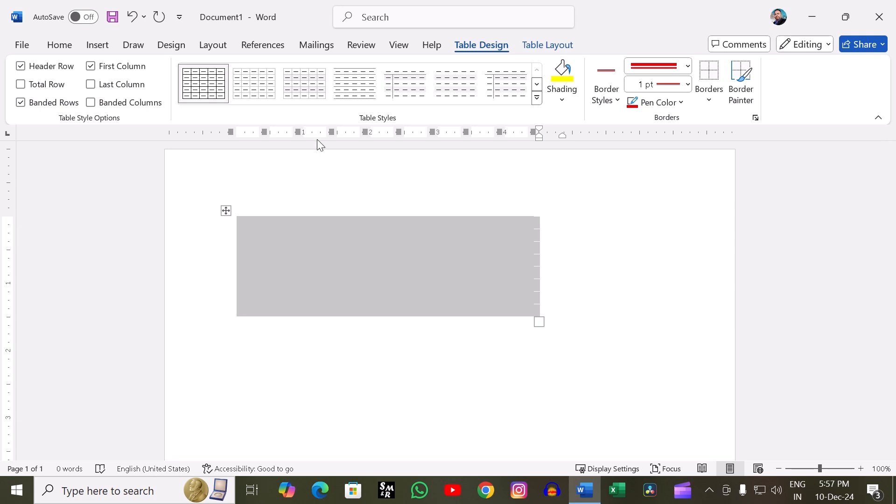
{"action": "left_click", "coordinate": [537, 47]}
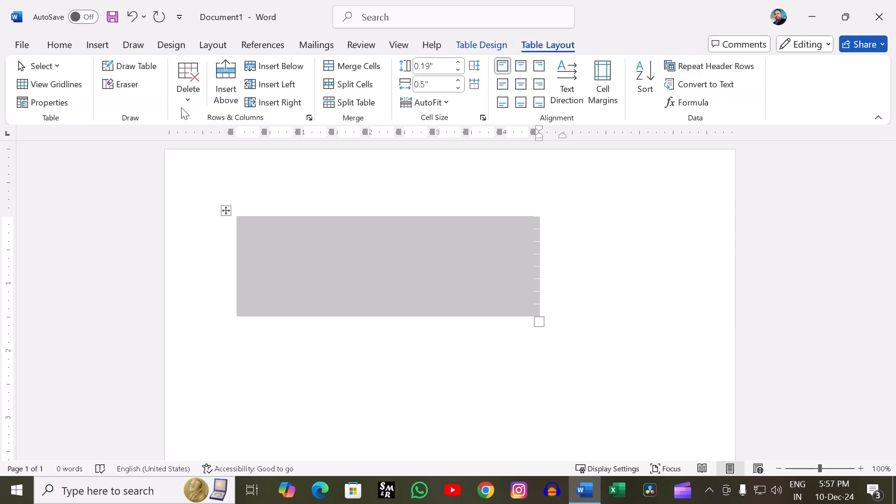
{"action": "left_click", "coordinate": [57, 87]}
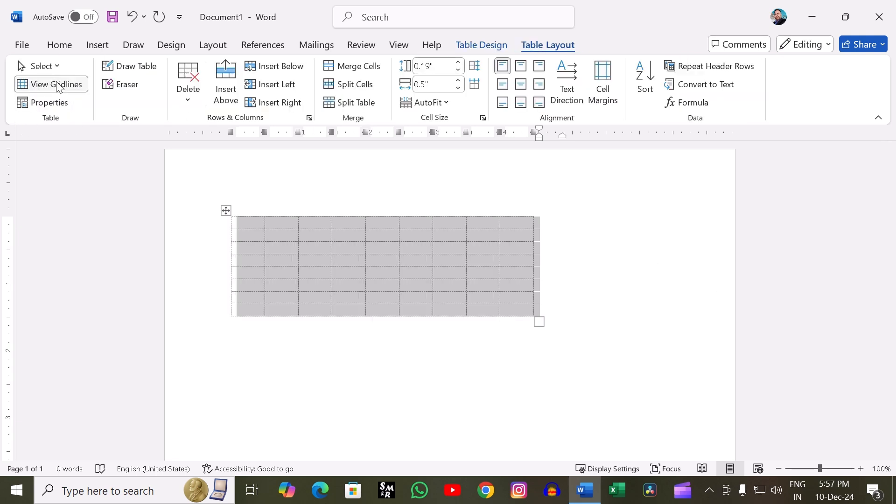
{"action": "left_click", "coordinate": [419, 390]}
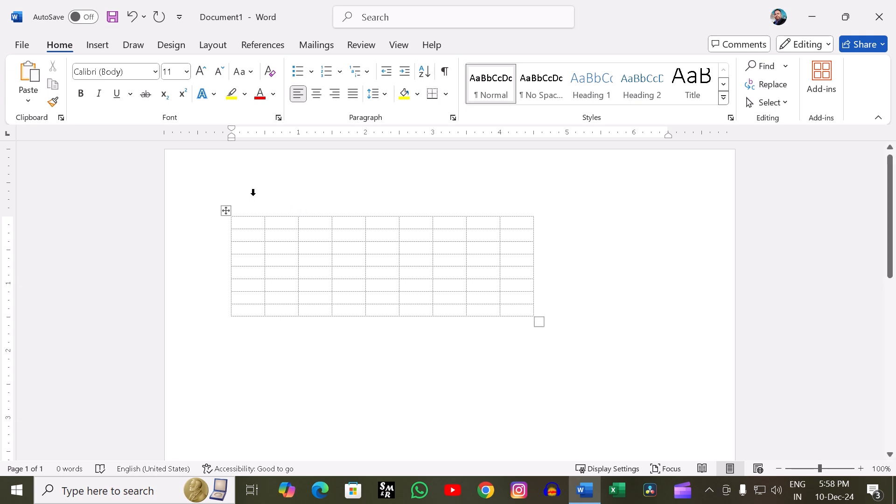
- Select the whole borderless table and hide its gridlines
{"action": "left_click", "coordinate": [226, 210]}
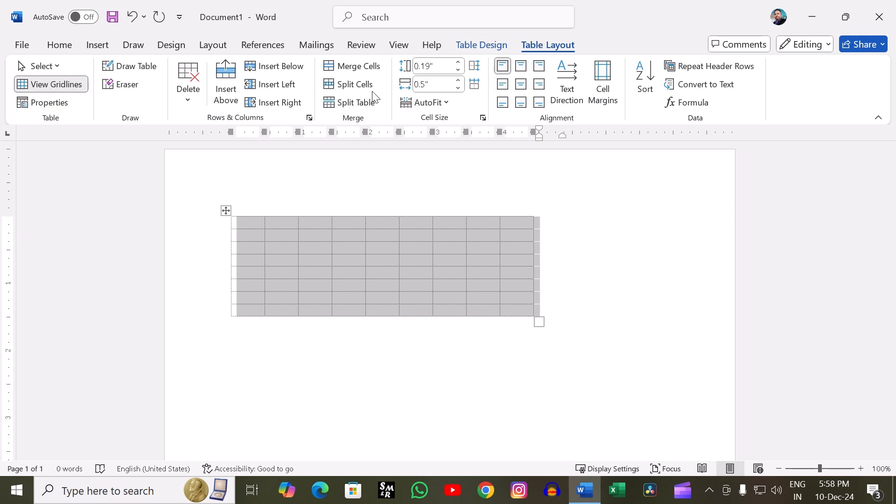
{"action": "left_click", "coordinate": [35, 85]}
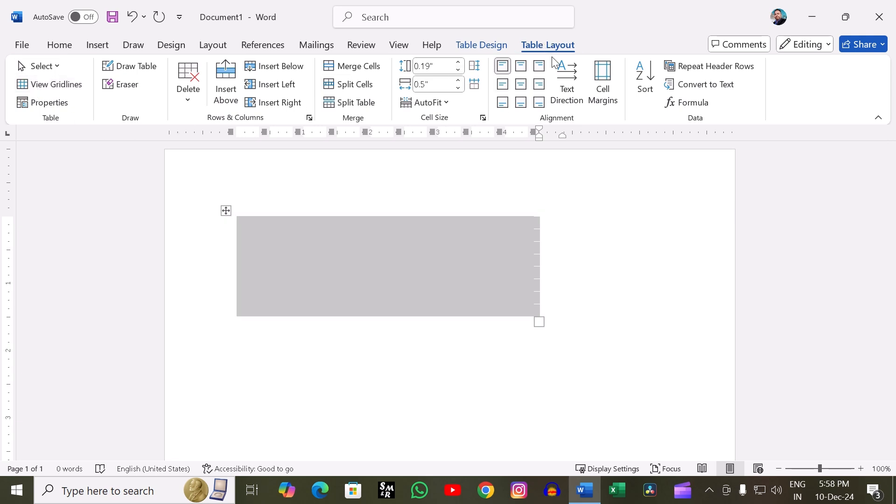
- Apply All Borders to the whole table with the red 1 pt double-line style, and stop border painting
{"action": "left_click", "coordinate": [478, 43]}
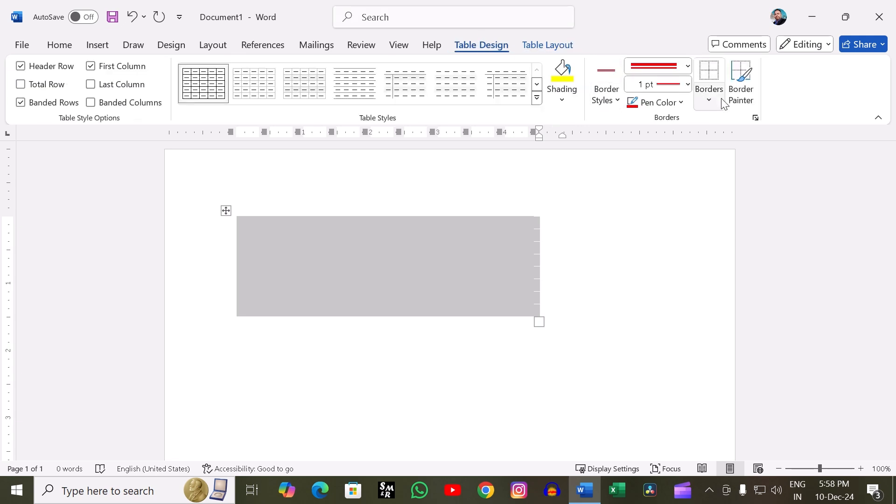
{"action": "left_click", "coordinate": [708, 99]}
{"action": "left_click", "coordinate": [720, 220]}
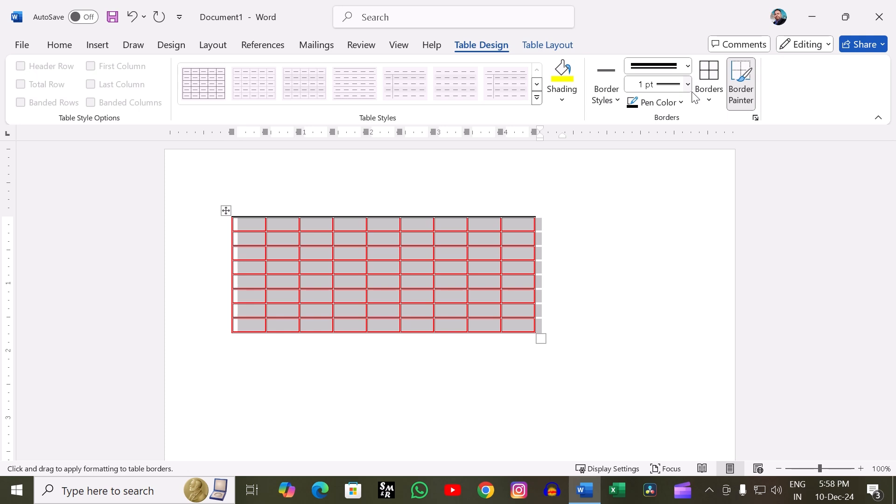
{"action": "left_click", "coordinate": [738, 104]}
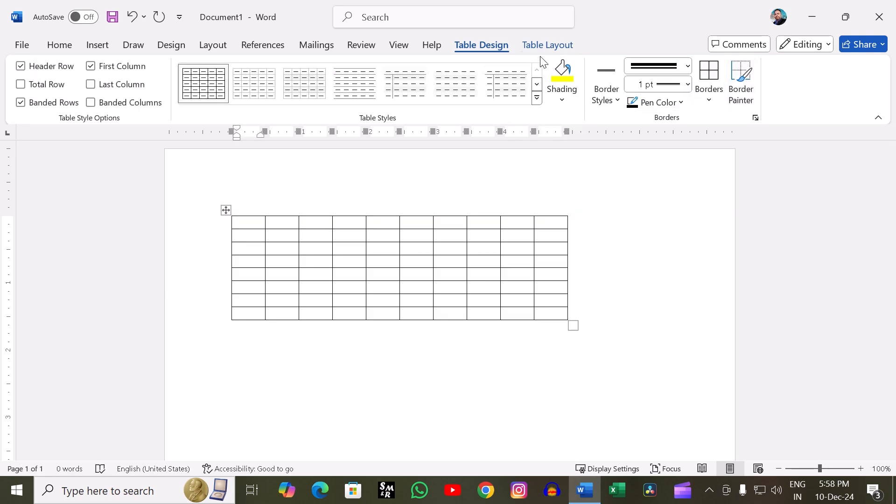
- Review the table, row, column, cell and alt text settings in Table Properties and close the dialog without changes
{"action": "left_click", "coordinate": [548, 45]}
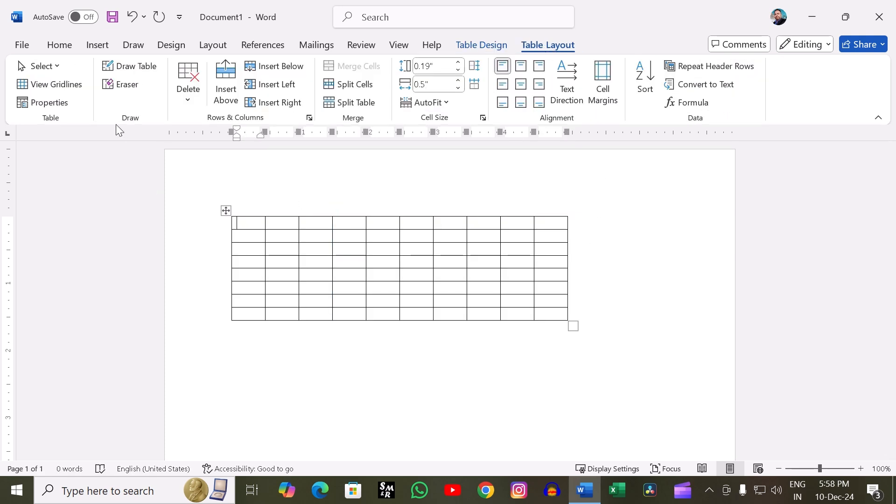
{"action": "left_click", "coordinate": [62, 104]}
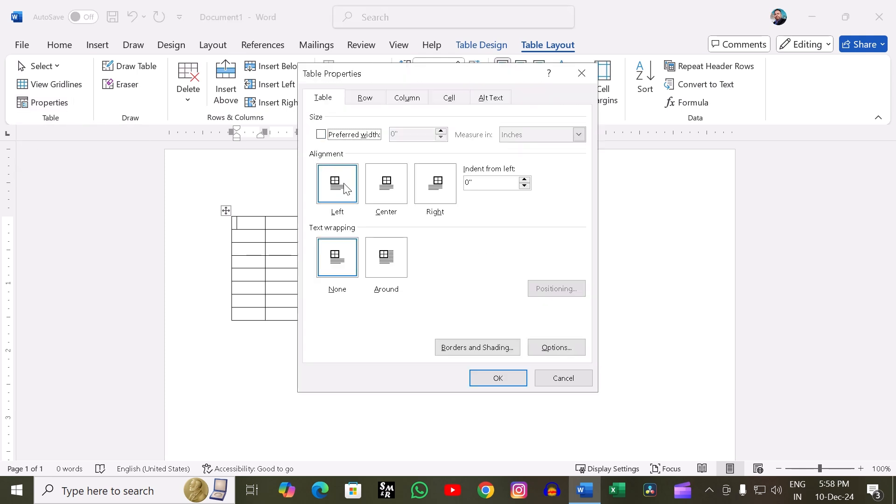
{"action": "left_click", "coordinate": [356, 101]}
{"action": "left_click", "coordinate": [410, 101]}
{"action": "left_click", "coordinate": [456, 101]}
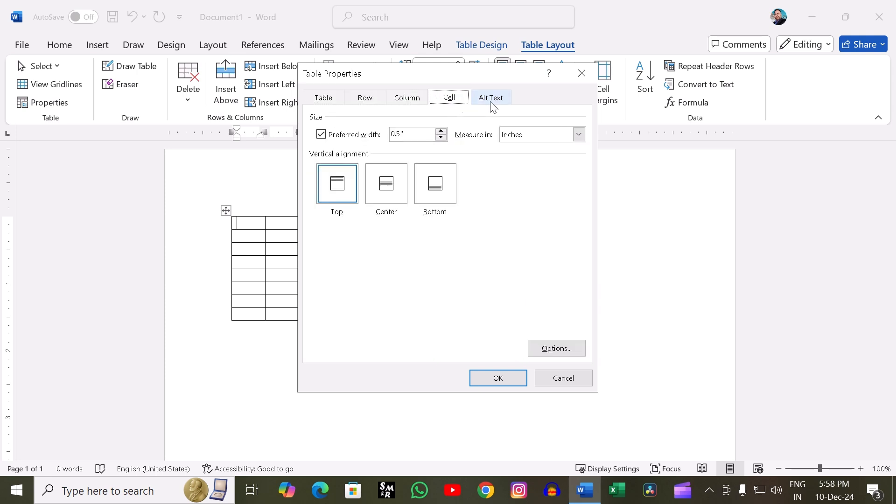
{"action": "left_click", "coordinate": [500, 103]}
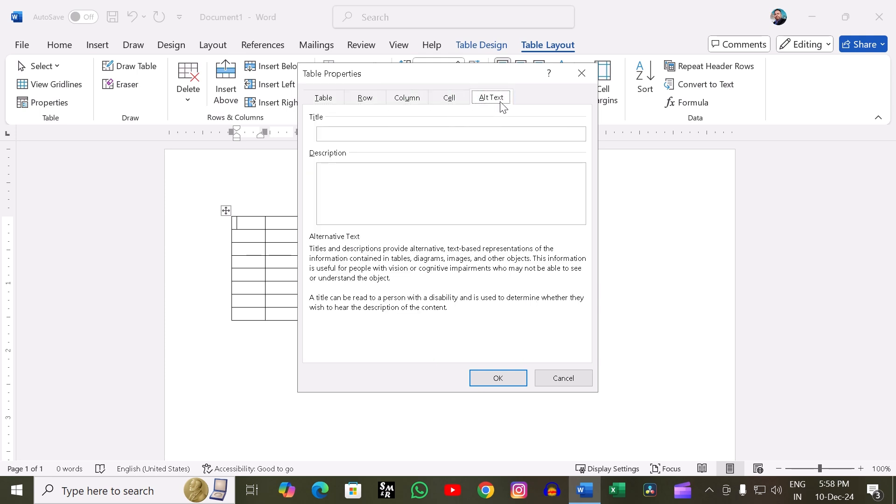
{"action": "left_click", "coordinate": [329, 98]}
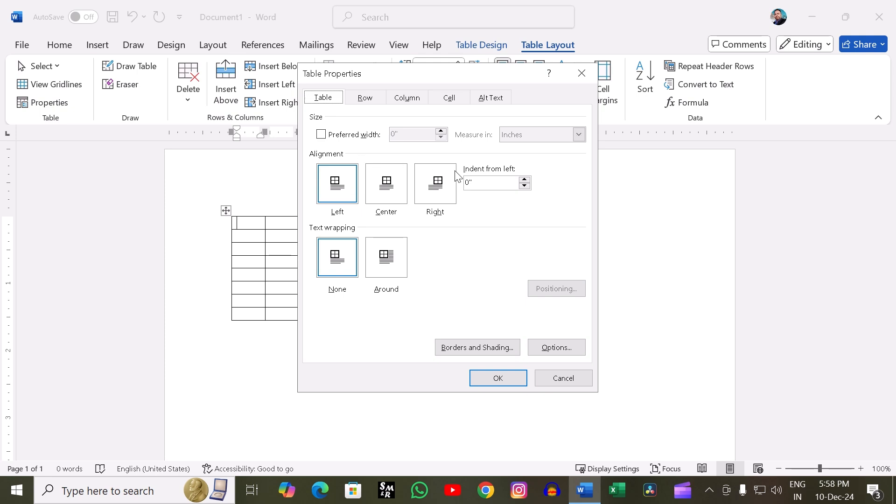
{"action": "left_click", "coordinate": [559, 378]}
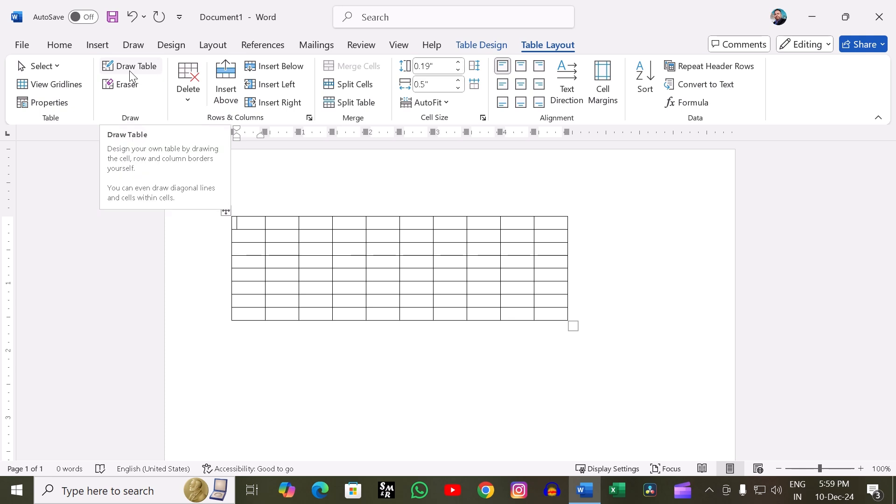
{"action": "left_click", "coordinate": [97, 45]}
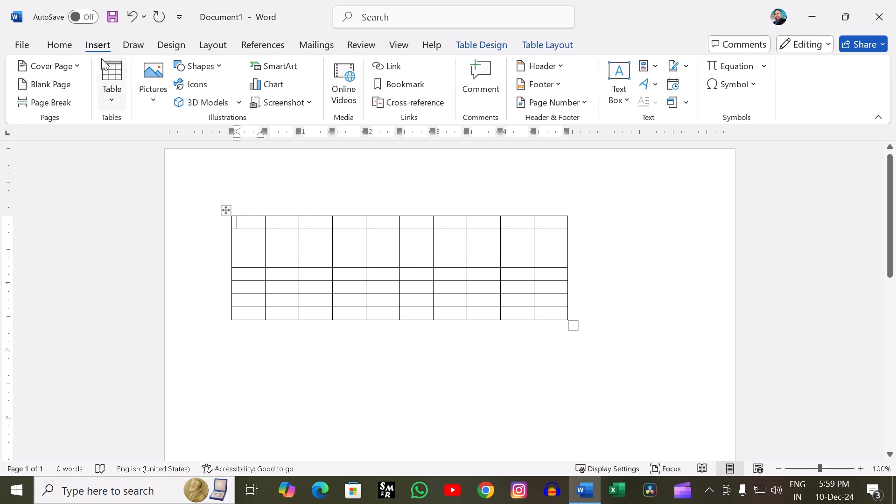
{"action": "left_click", "coordinate": [114, 105]}
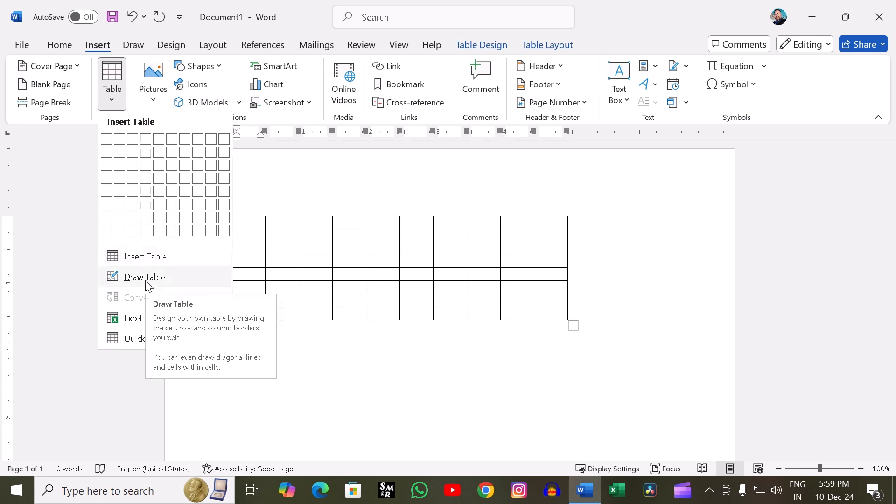
{"action": "left_click", "coordinate": [65, 219]}
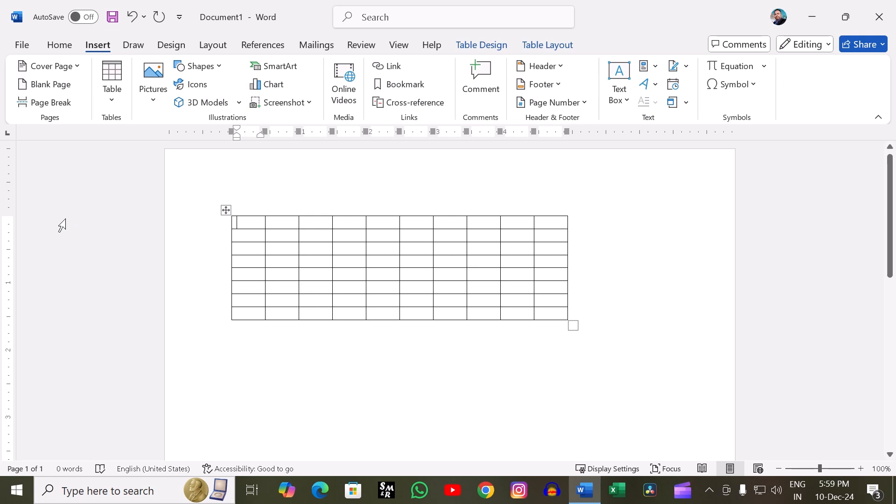
- Erase the starting outer border of the seventh row and the partitions between its first five cells with the Eraser
{"action": "left_click", "coordinate": [136, 85]}
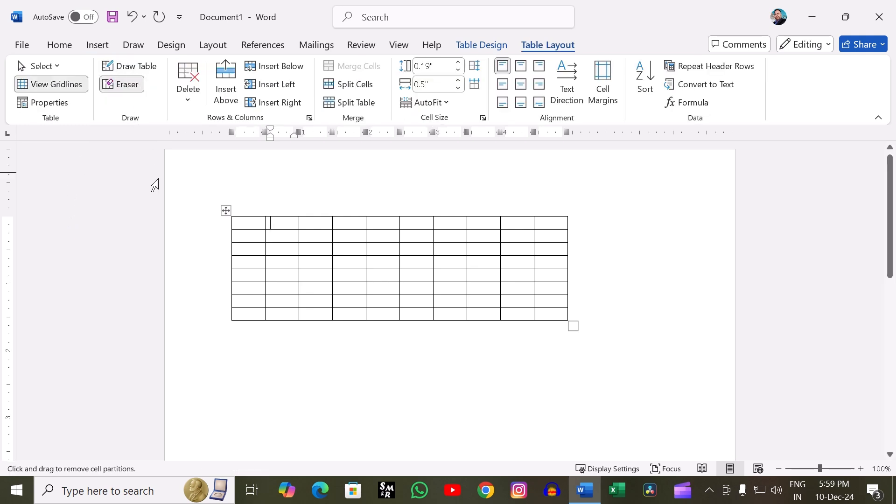
{"action": "left_click", "coordinate": [232, 301]}
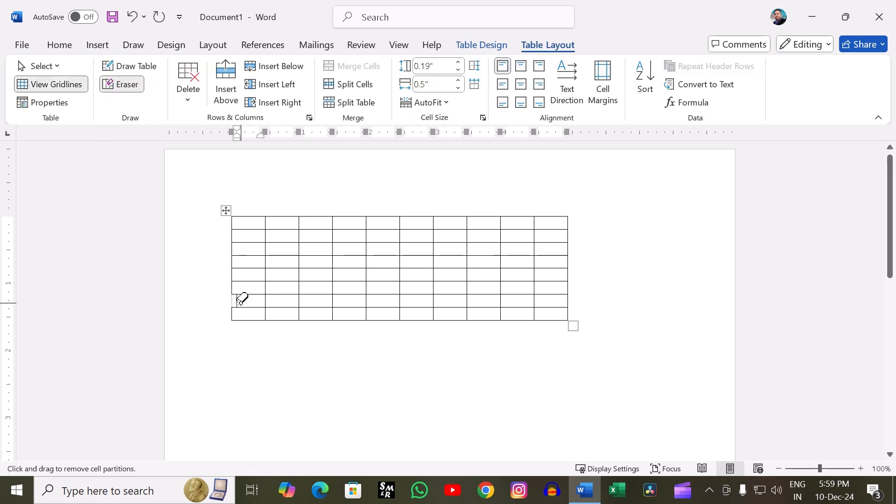
{"action": "left_click", "coordinate": [264, 296]}
{"action": "left_click", "coordinate": [298, 297]}
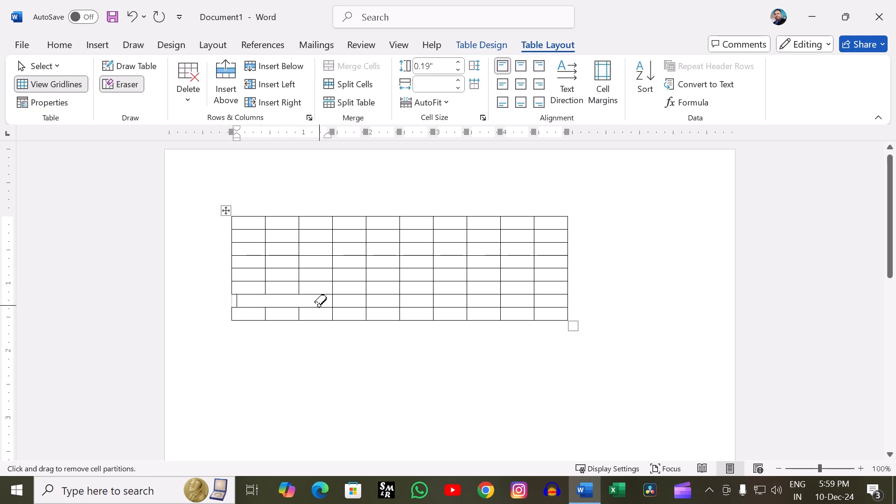
{"action": "left_click", "coordinate": [331, 296]}
{"action": "left_click", "coordinate": [367, 300]}
- Erase the partitions between top-row cells 4 and 5, columns 6 and 7 in rows 3–5, and rows 3 and 4 in column 8
{"action": "left_click", "coordinate": [366, 221]}
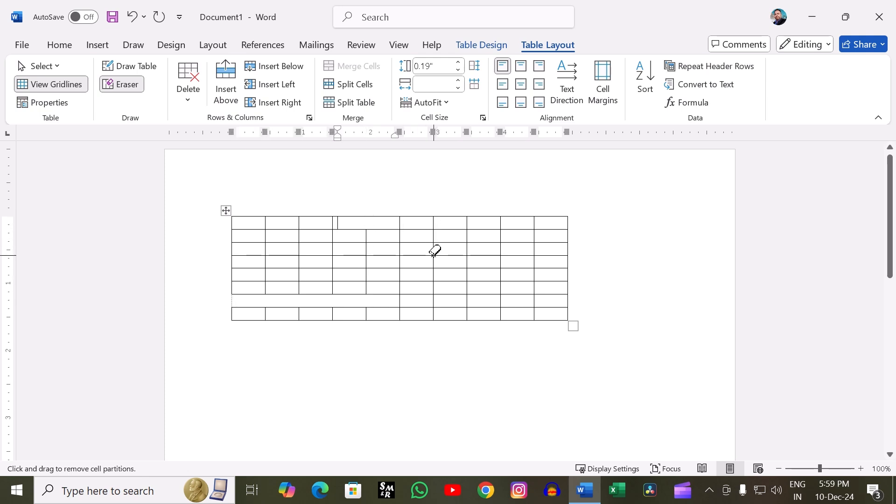
{"action": "left_click_drag", "start_coordinate": [433, 255], "coordinate": [436, 277]}
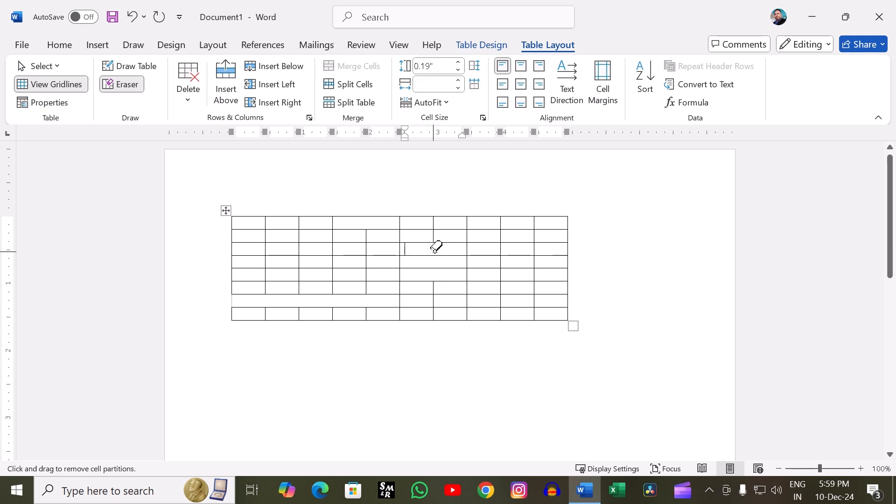
{"action": "left_click", "coordinate": [494, 256]}
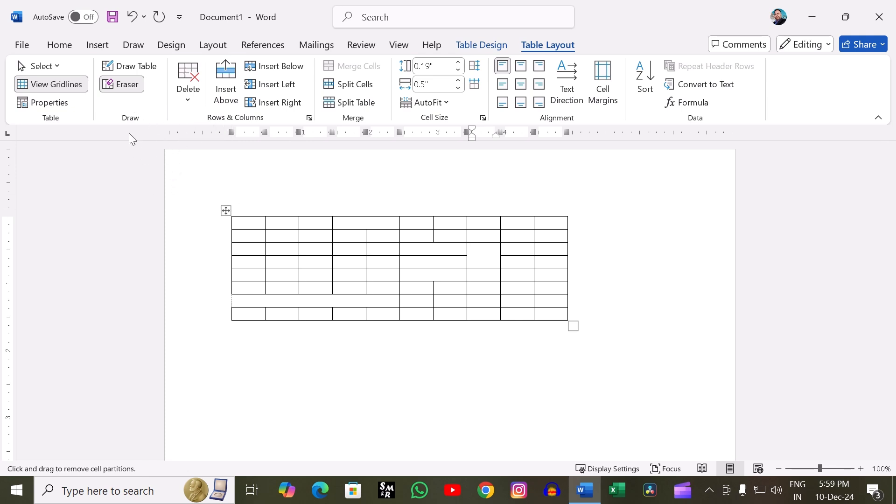
{"action": "left_click", "coordinate": [120, 85]}
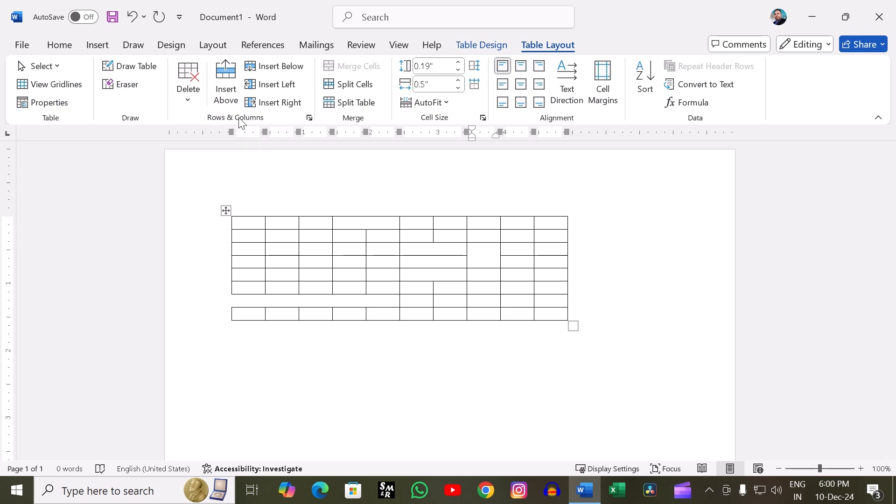
- Examine the Delete Cells options, including Shift cells up, and close the dialog without deleting anything
{"action": "left_click", "coordinate": [189, 89]}
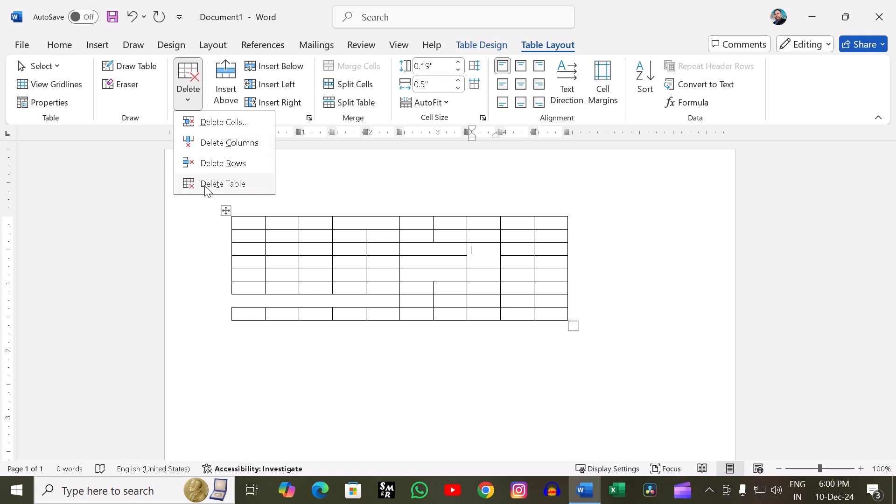
{"action": "left_click", "coordinate": [219, 123]}
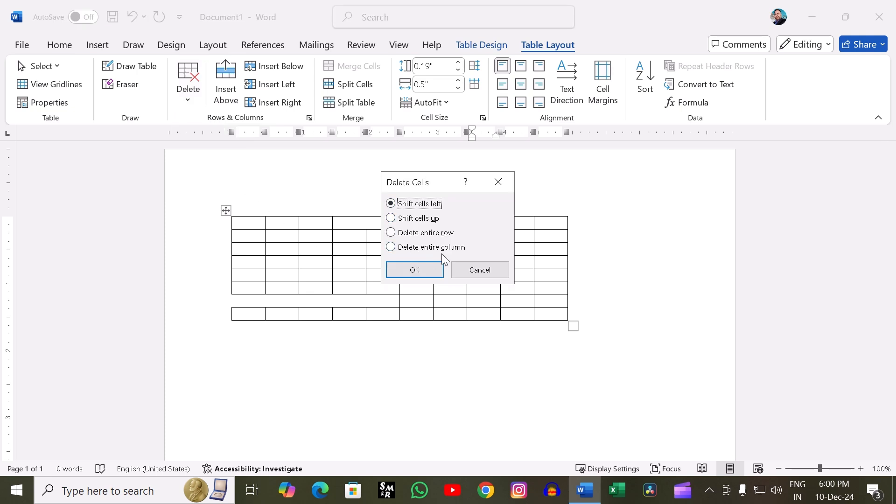
{"action": "left_click", "coordinate": [397, 217]}
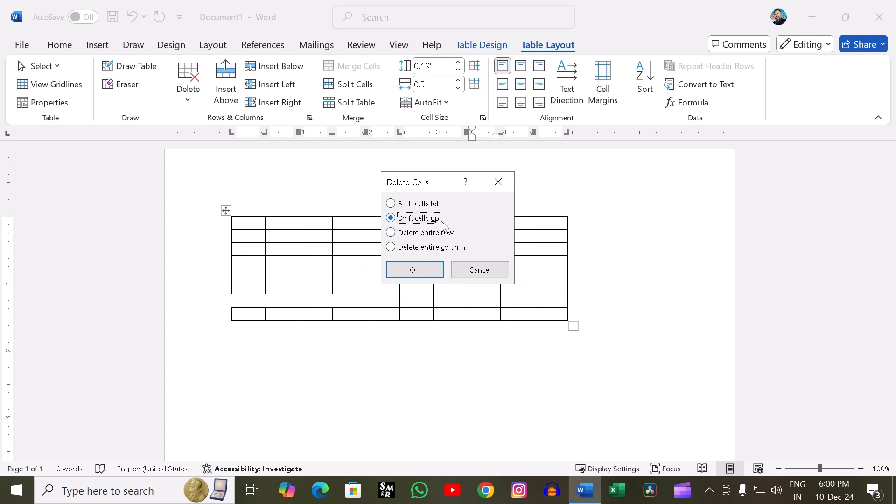
{"action": "left_click", "coordinate": [495, 185]}
- Delete the table's second column and its first row
{"action": "left_click", "coordinate": [188, 95]}
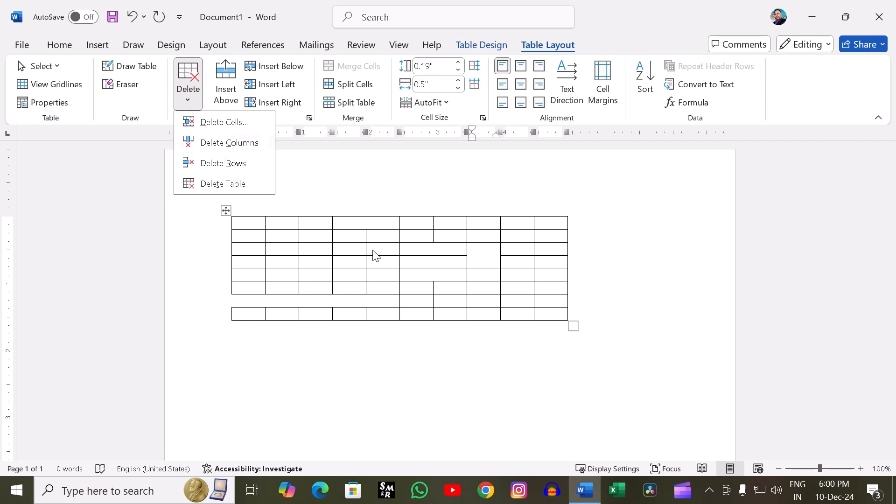
{"action": "left_click", "coordinate": [277, 229]}
{"action": "left_click", "coordinate": [278, 233]}
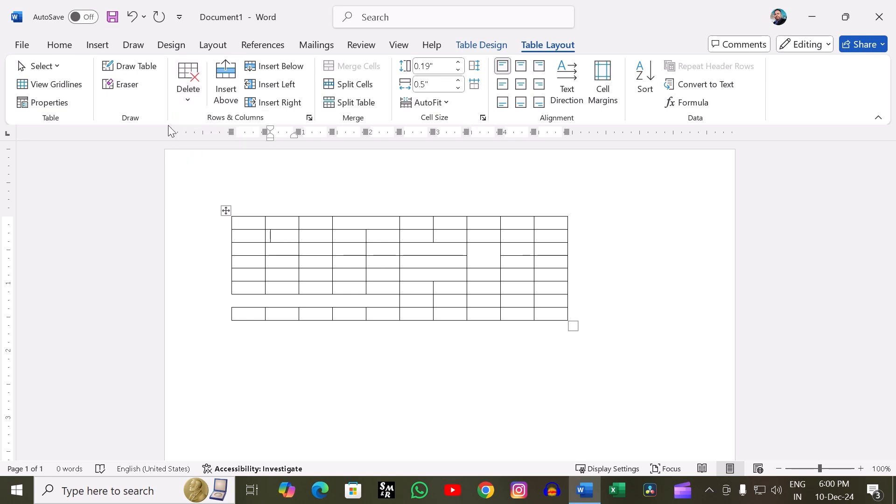
{"action": "left_click", "coordinate": [188, 95]}
{"action": "left_click", "coordinate": [203, 142]}
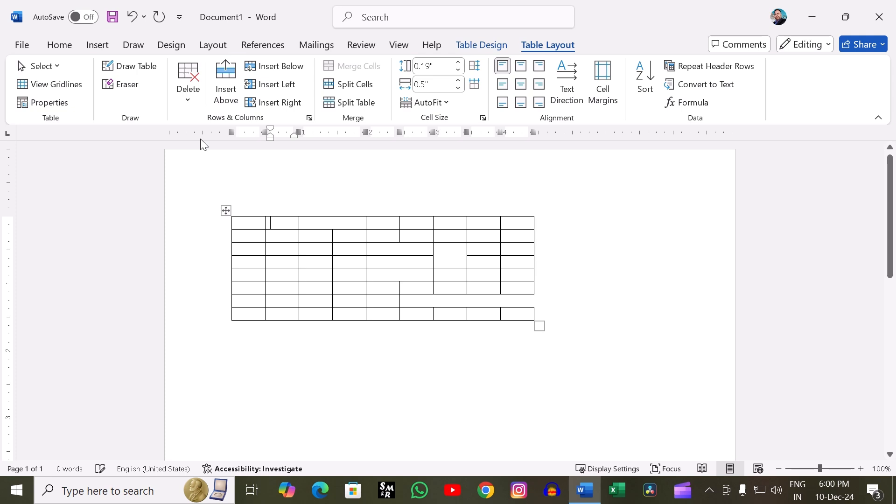
{"action": "left_click", "coordinate": [190, 99]}
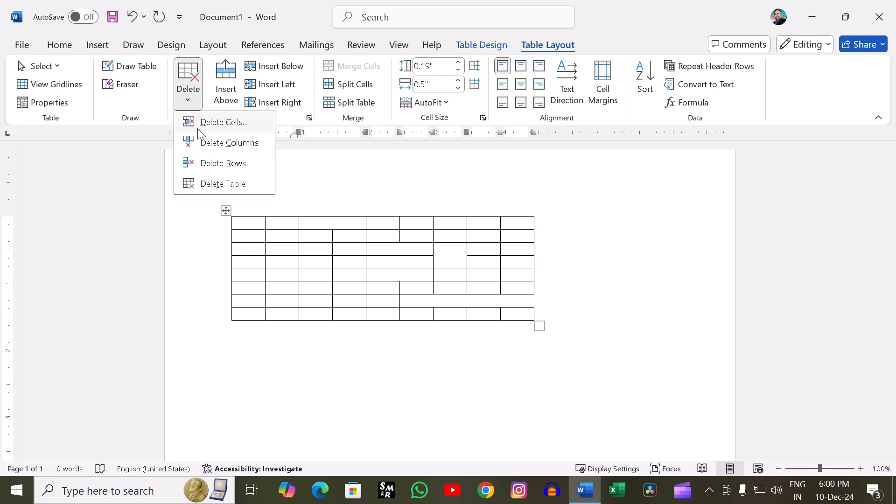
{"action": "left_click", "coordinate": [204, 164]}
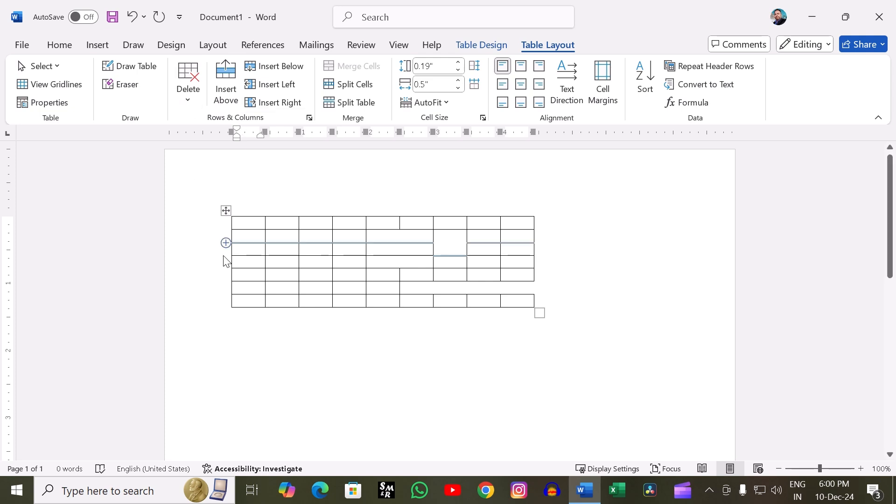
- Insert a new row above the first row and another above the second row, and deselect the inserted row
{"action": "left_click", "coordinate": [228, 95]}
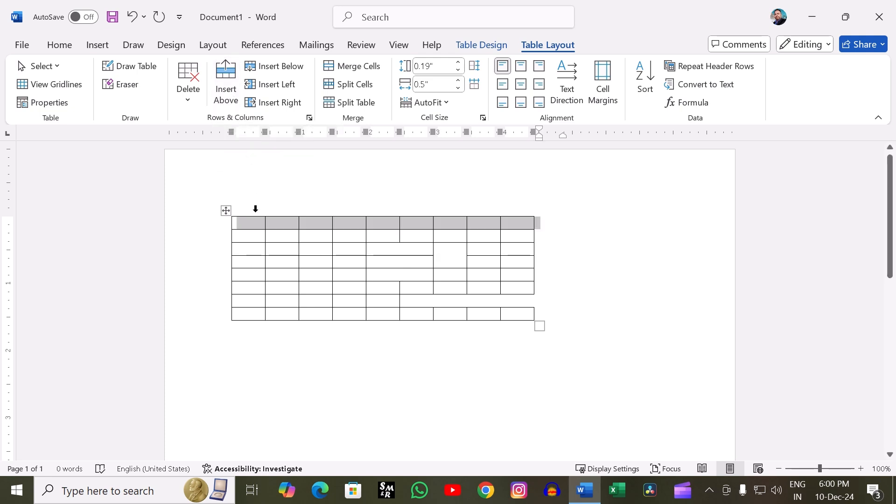
{"action": "left_click", "coordinate": [247, 232]}
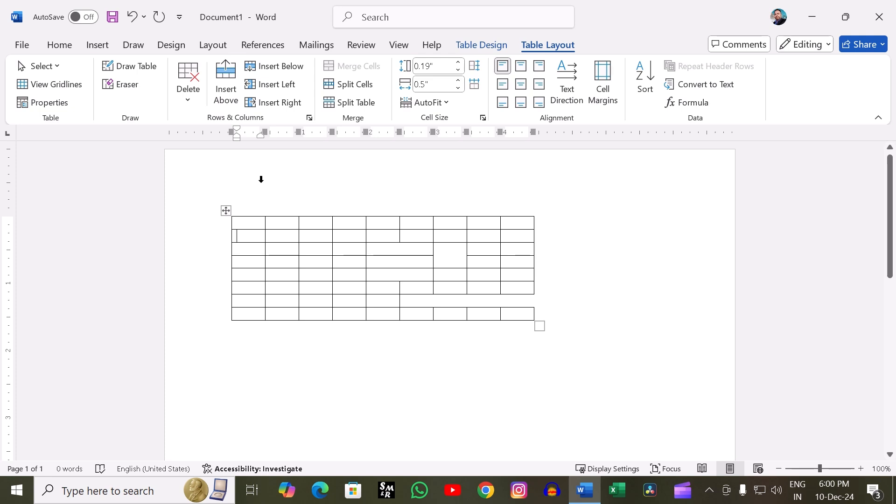
{"action": "left_click", "coordinate": [235, 82]}
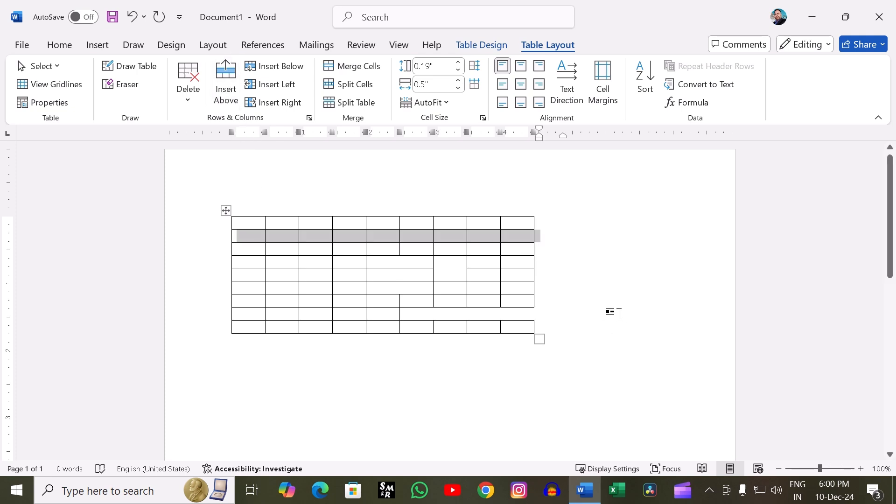
{"action": "left_click", "coordinate": [615, 311]}
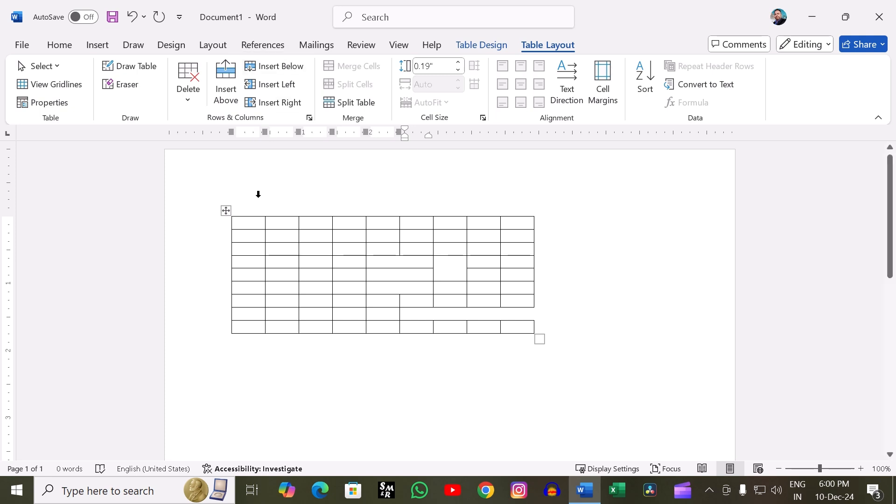
- Insert a new row below the first row of the table and deselect it
{"action": "left_click", "coordinate": [251, 221]}
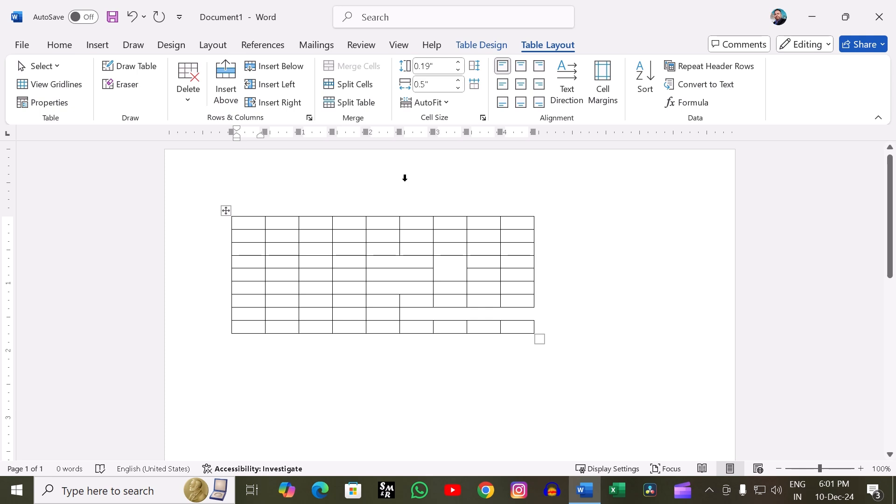
{"action": "left_click", "coordinate": [276, 76]}
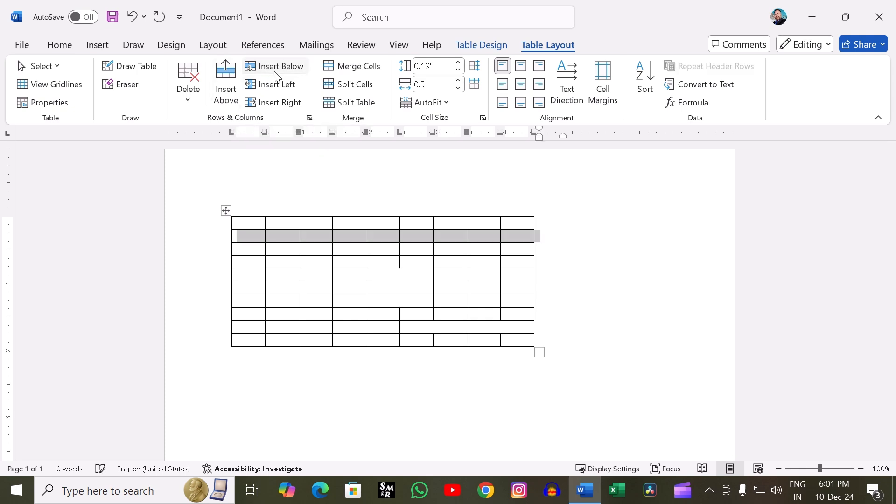
{"action": "left_click", "coordinate": [706, 259]}
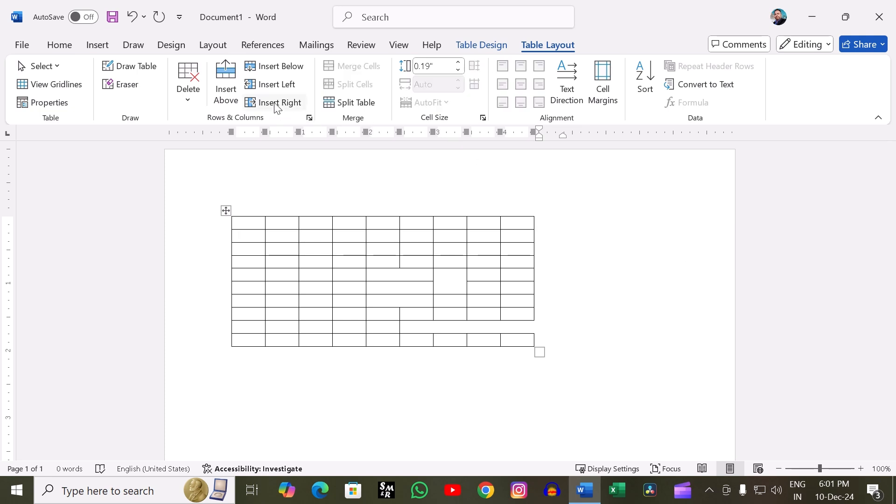
- Enter "k" in the last cell of the first row and insert a new column to the left of that cell
{"action": "left_click", "coordinate": [518, 221]}
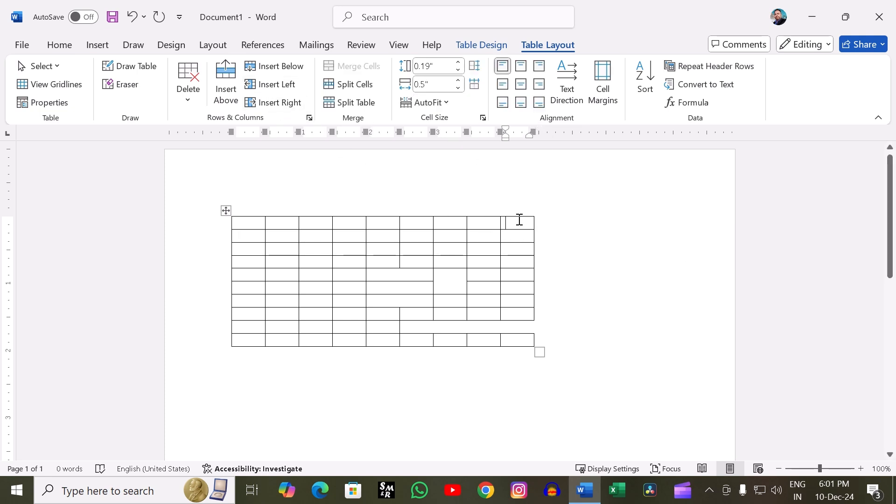
{"action": "type", "text": "k"}
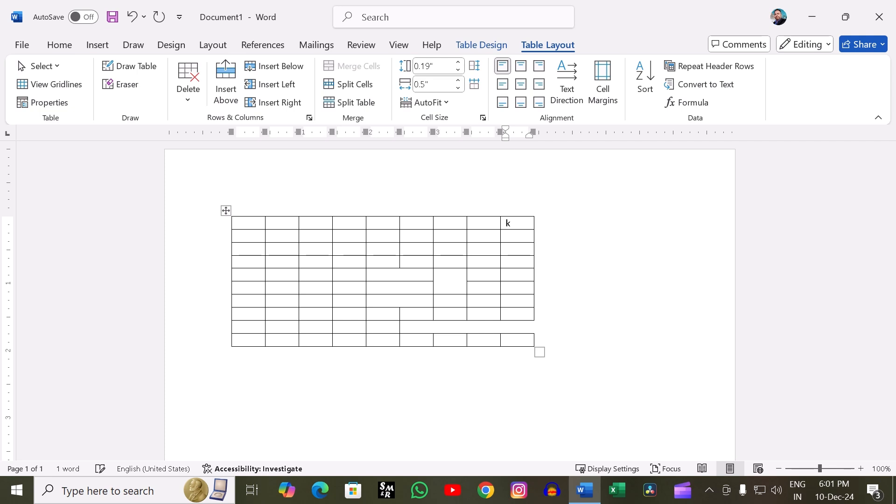
{"action": "left_click", "coordinate": [288, 86]}
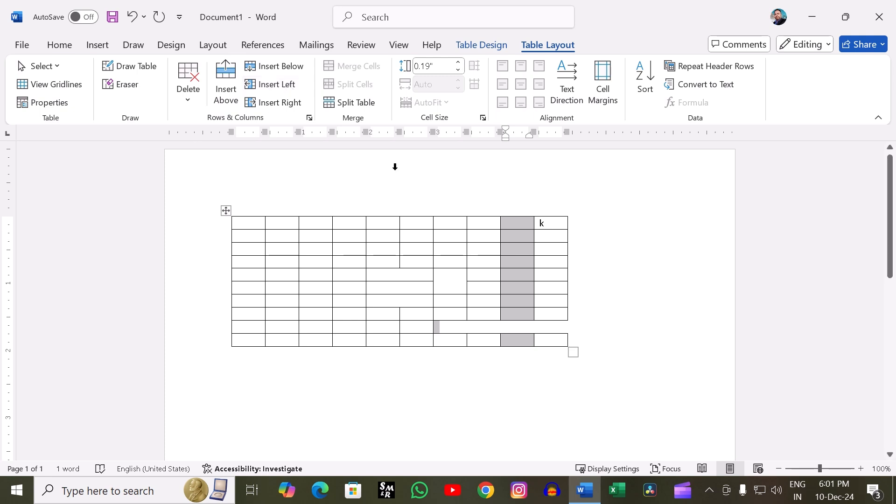
{"action": "left_click", "coordinate": [614, 248]}
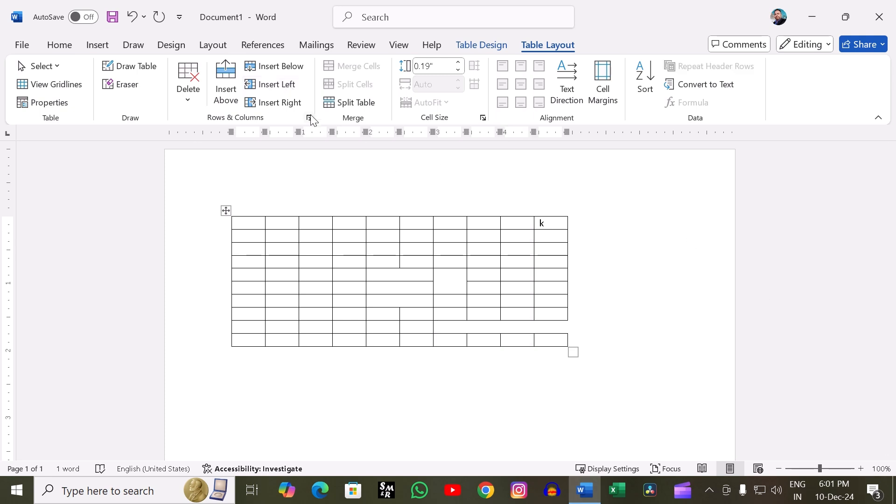
- Insert a new column to the right of the column containing "k", and select and deselect the whole table
{"action": "left_click", "coordinate": [276, 107]}
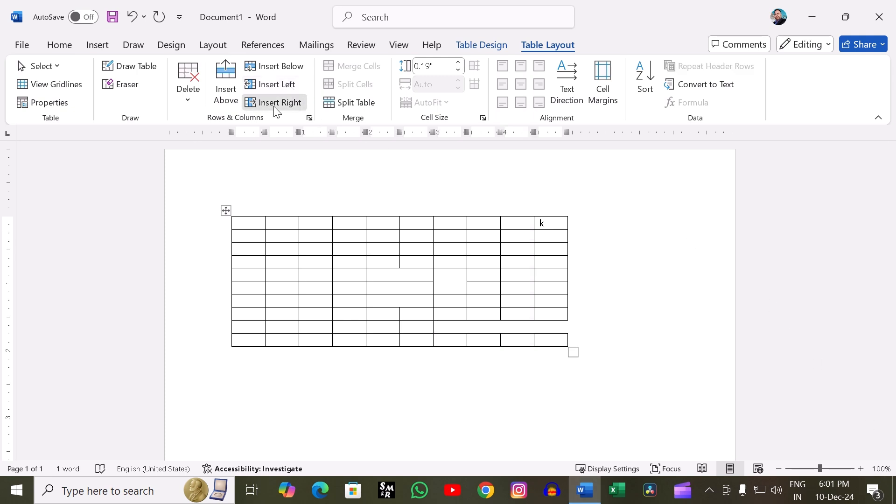
{"action": "left_click", "coordinate": [638, 211]}
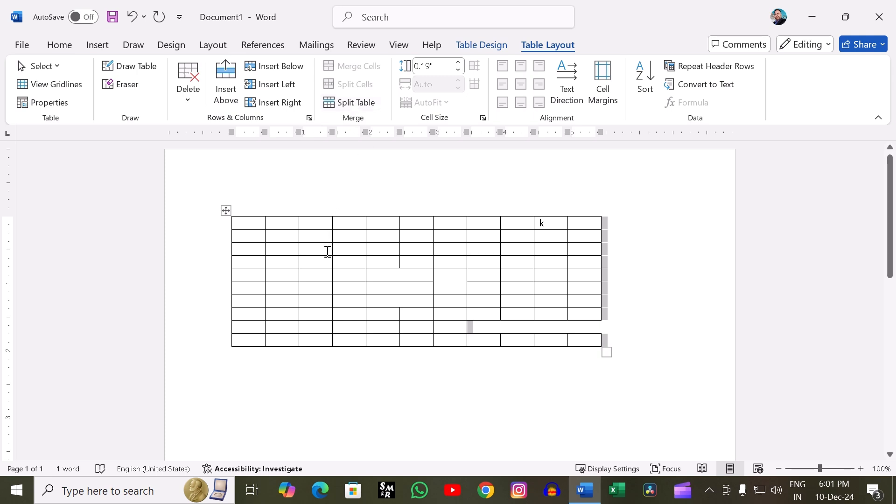
{"action": "left_click", "coordinate": [226, 211]}
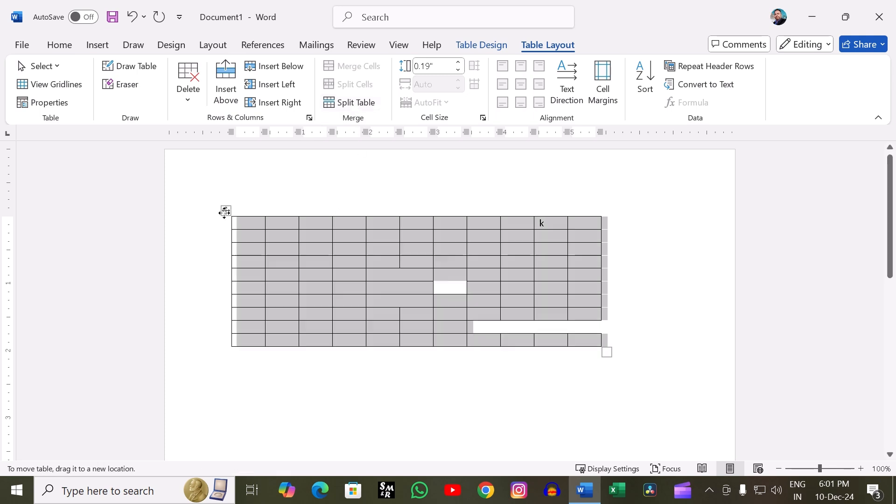
{"action": "left_click", "coordinate": [653, 222]}
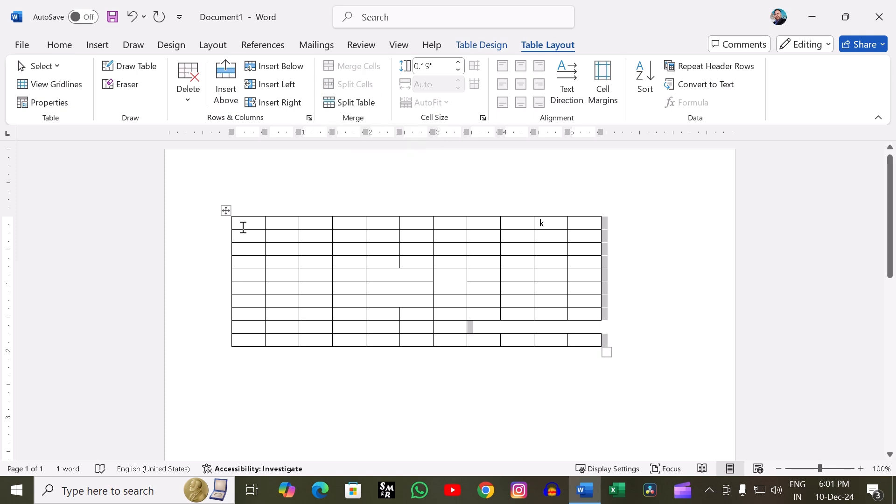
- Merge the first four cells of the table's first row into one cell and clear the selection
{"action": "left_click_drag", "start_coordinate": [242, 226], "coordinate": [344, 223]}
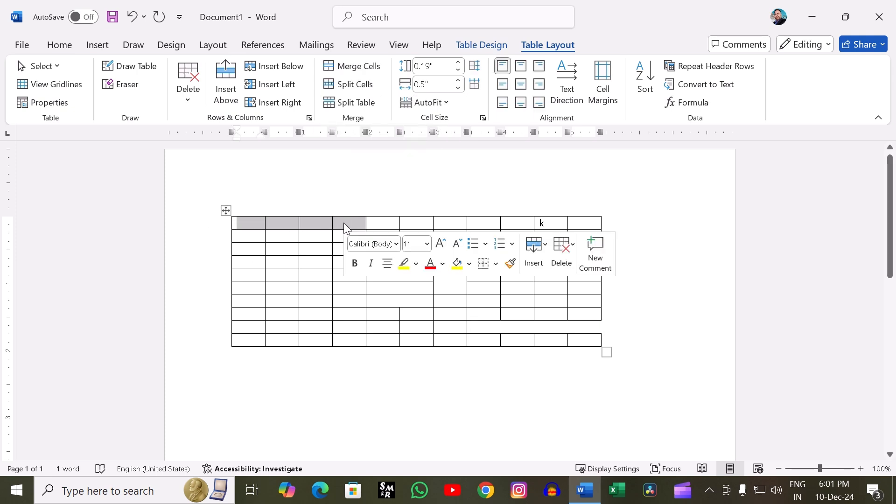
{"action": "left_click", "coordinate": [374, 73]}
{"action": "left_click", "coordinate": [382, 203]}
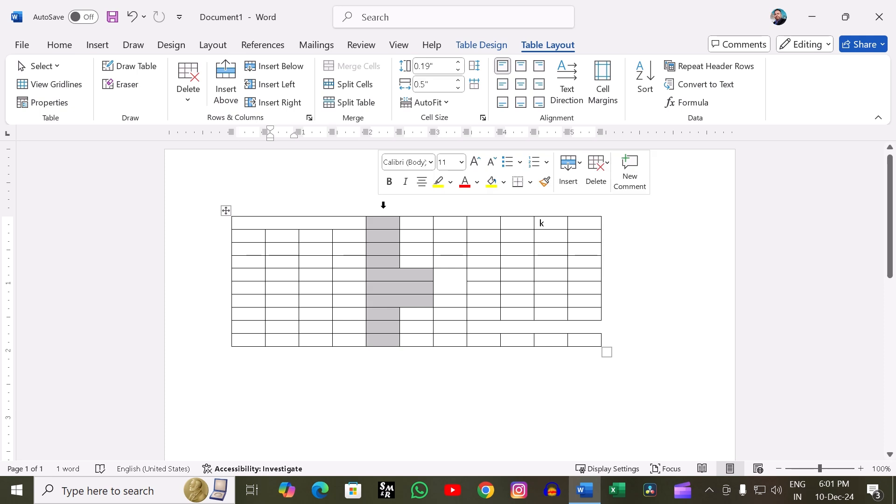
{"action": "left_click", "coordinate": [325, 241]}
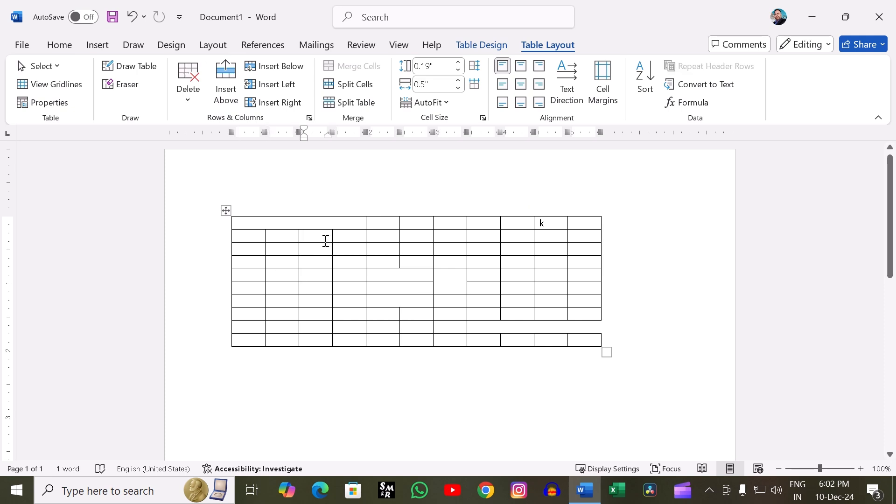
- Split the merged cell at the start of the first row into 5 columns and 1 row, and deselect it
{"action": "left_click", "coordinate": [290, 221]}
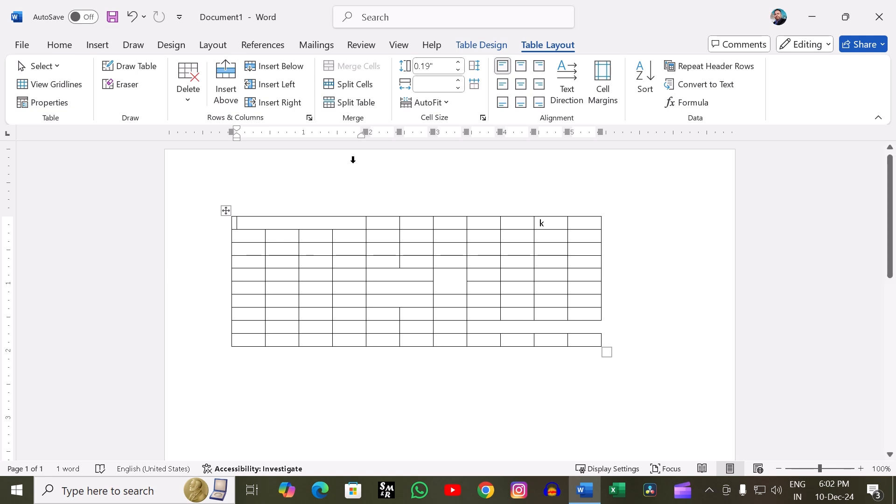
{"action": "left_click", "coordinate": [345, 84]}
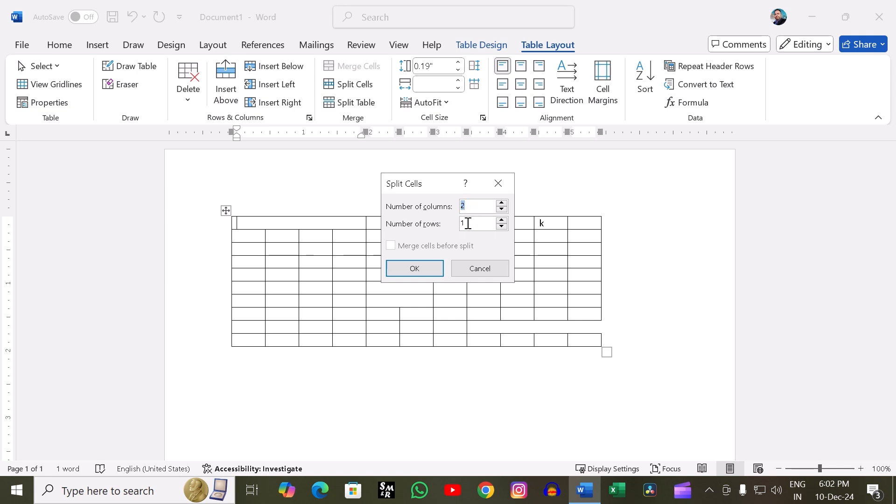
{"action": "double_click", "coordinate": [502, 203]}
{"action": "left_click", "coordinate": [502, 204]}
{"action": "type", "text": "5"}
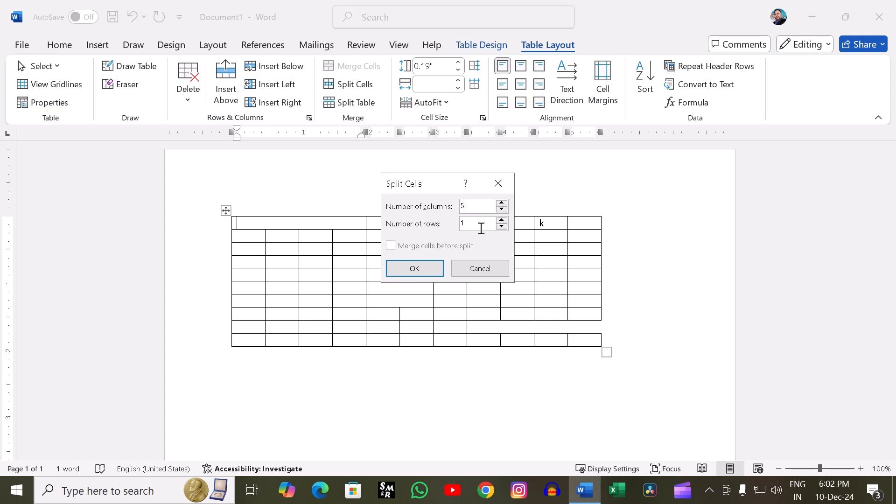
{"action": "left_click", "coordinate": [416, 270]}
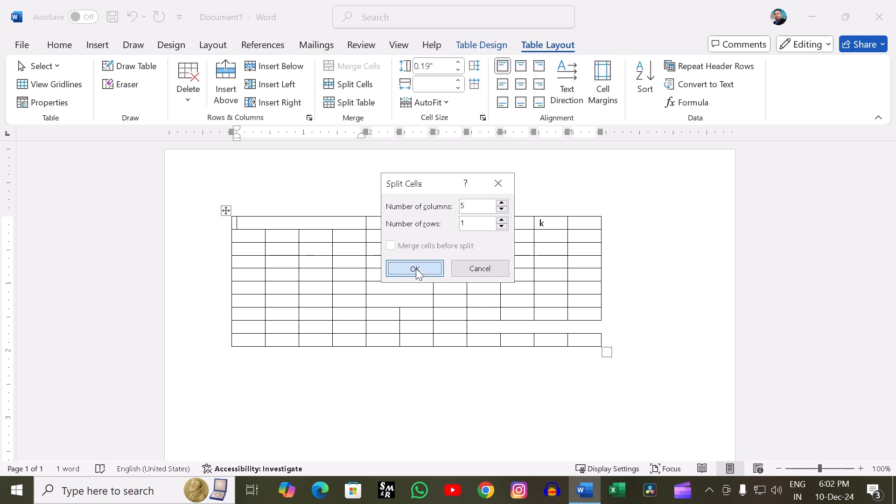
{"action": "left_click", "coordinate": [714, 213]}
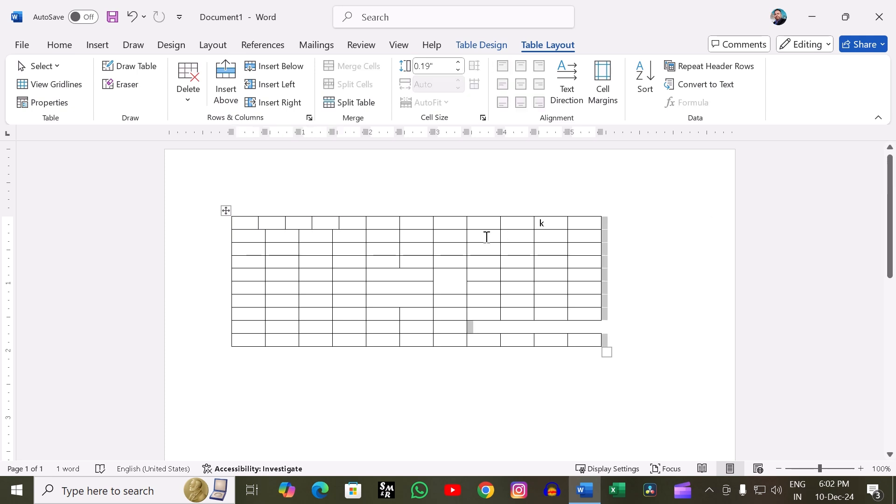
{"action": "left_click", "coordinate": [485, 185]}
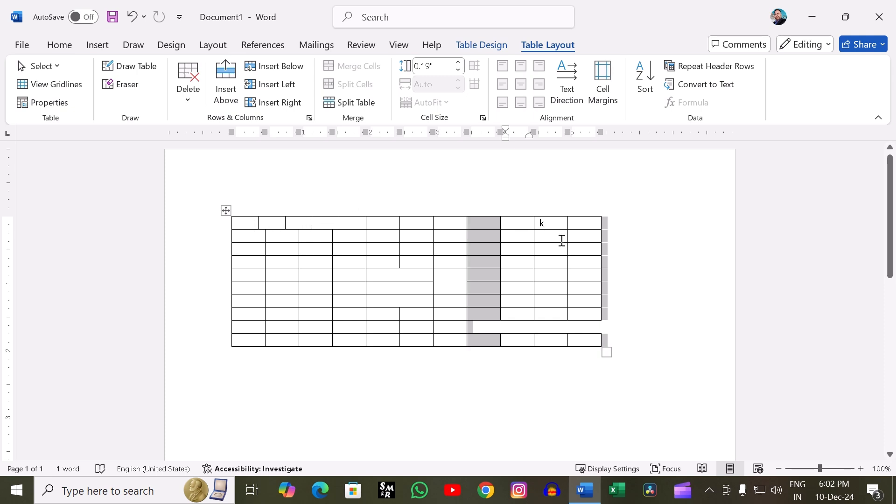
{"action": "left_click", "coordinate": [631, 254]}
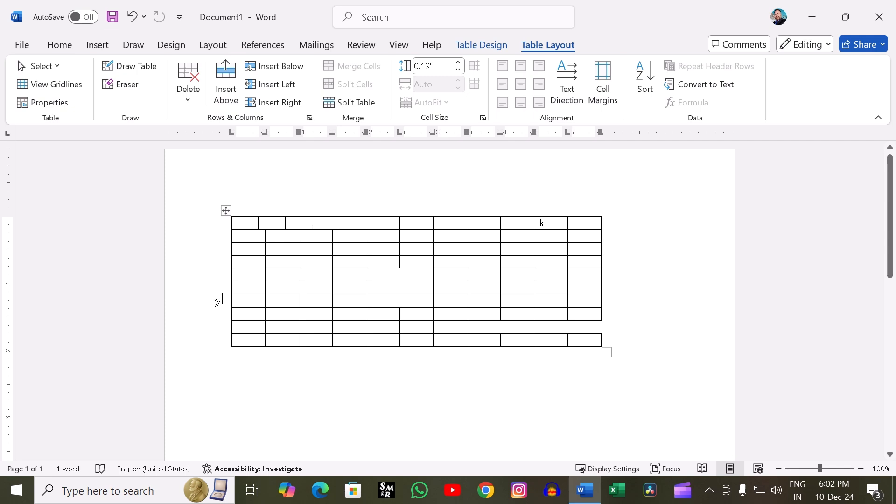
- Split the table at its sixth row, and split the last row of the lower table into a separate table
{"action": "left_click", "coordinate": [241, 288]}
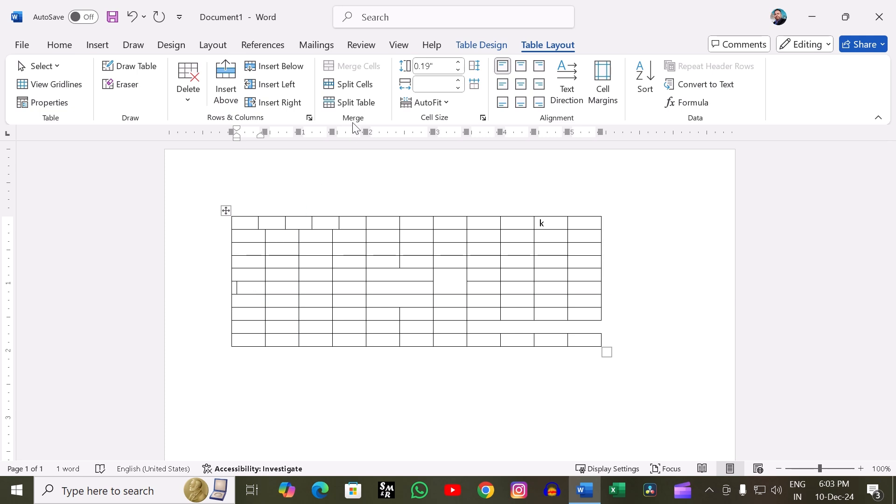
{"action": "left_click", "coordinate": [364, 101]}
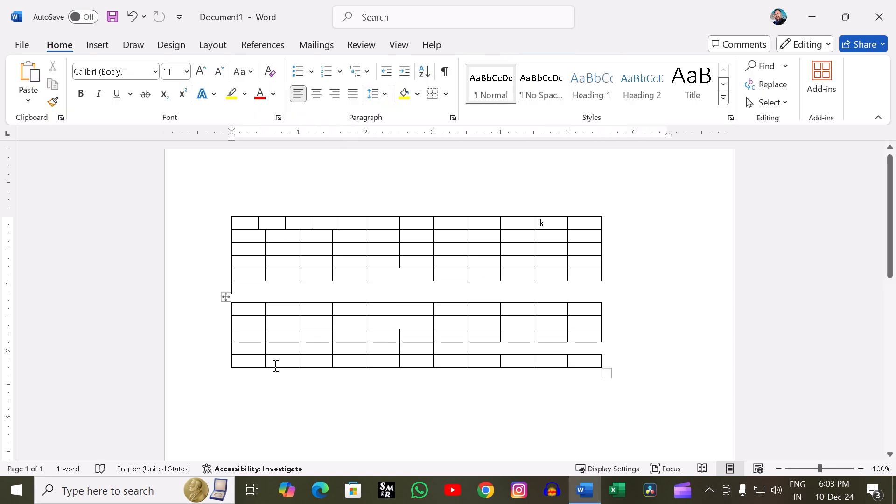
{"action": "left_click", "coordinate": [256, 362]}
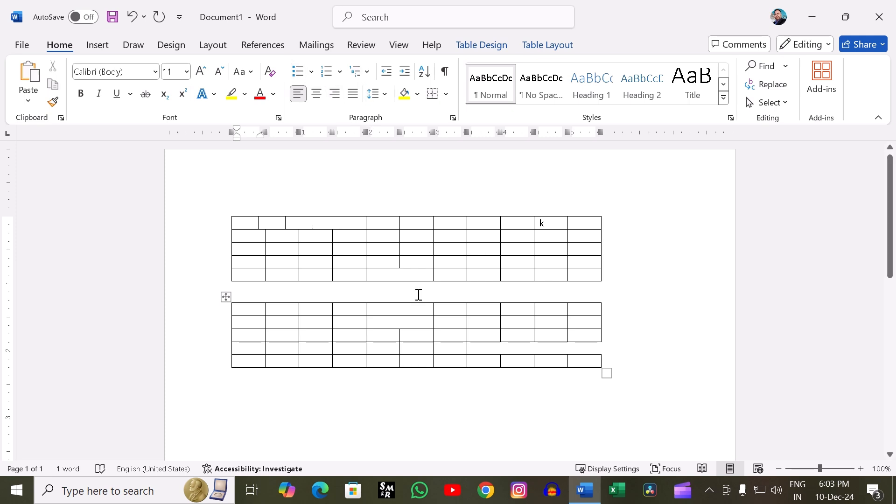
{"action": "left_click", "coordinate": [552, 41]}
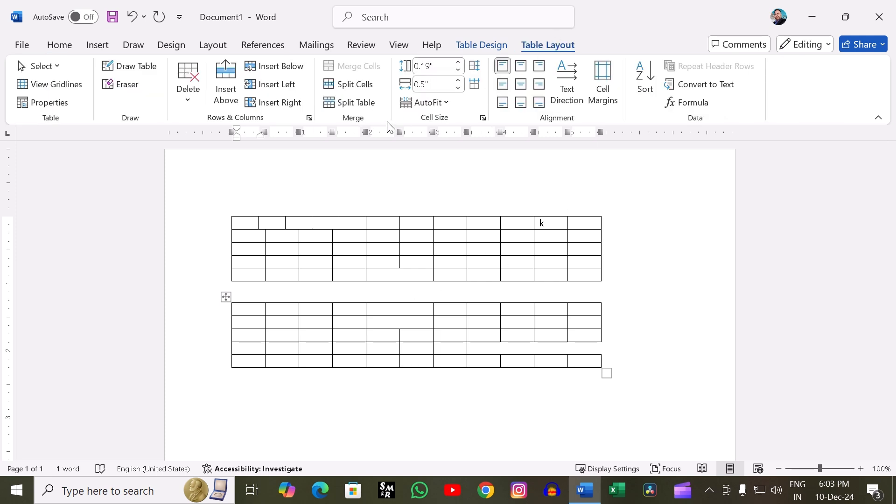
{"action": "left_click", "coordinate": [354, 102]}
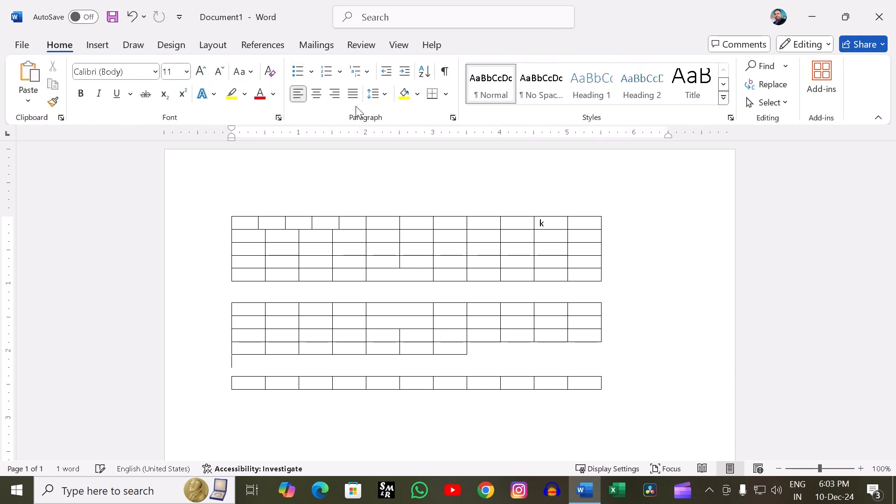
{"action": "left_click", "coordinate": [655, 349]}
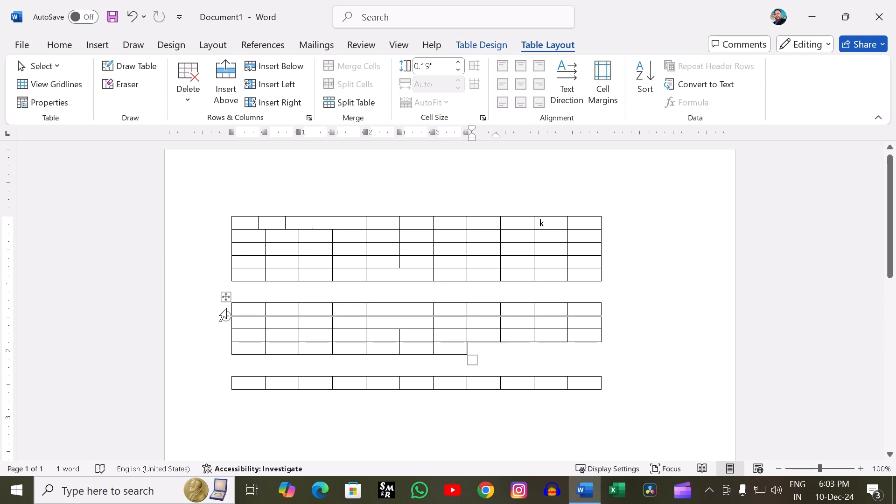
- Remove the middle table and return the document to a single empty table of ten columns and eight rows
{"action": "left_click", "coordinate": [227, 290]}
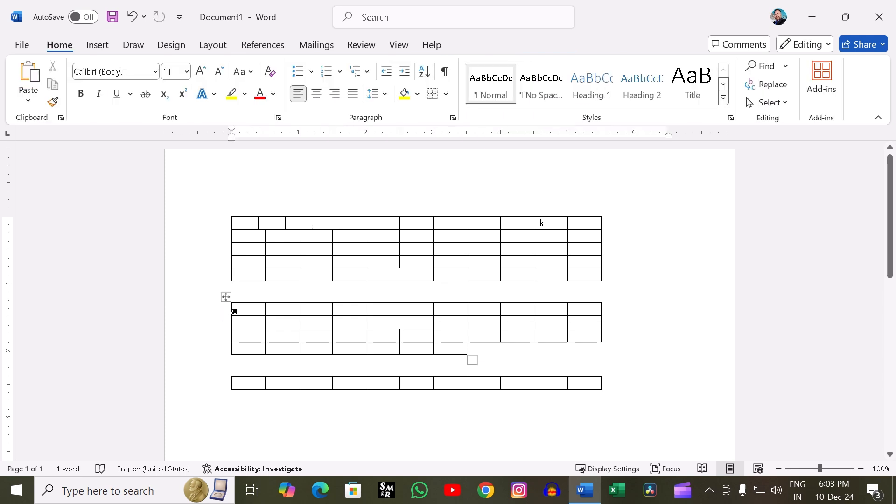
{"action": "left_click", "coordinate": [224, 296]}
{"action": "left_click", "coordinate": [225, 296]}
{"action": "right_click", "coordinate": [225, 296]}
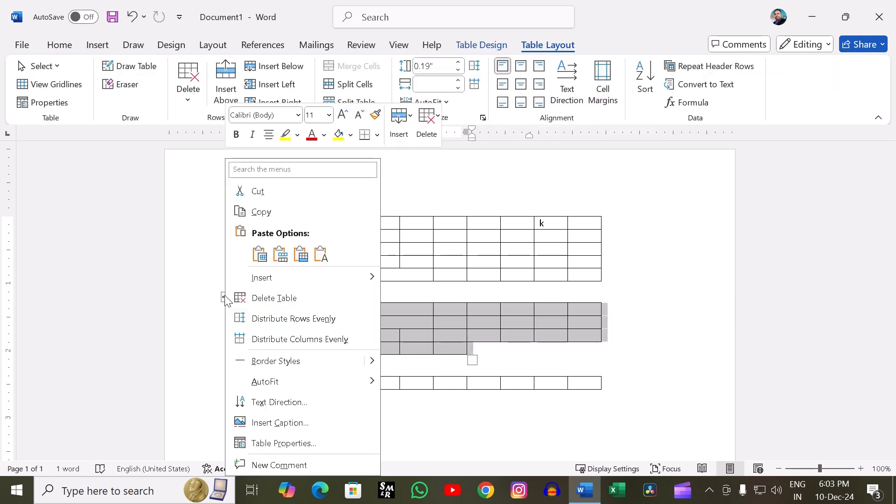
{"action": "left_click", "coordinate": [230, 186]}
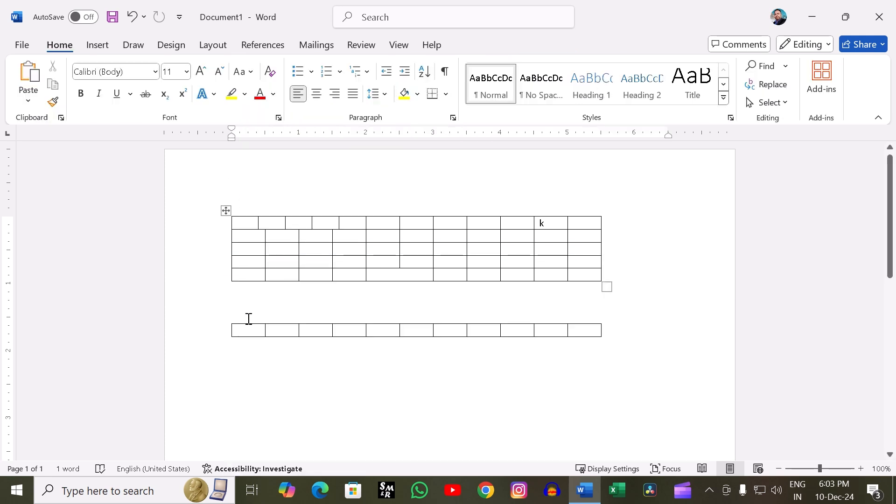
{"action": "left_click", "coordinate": [246, 329]}
{"action": "key", "text": "ctrl+z"}
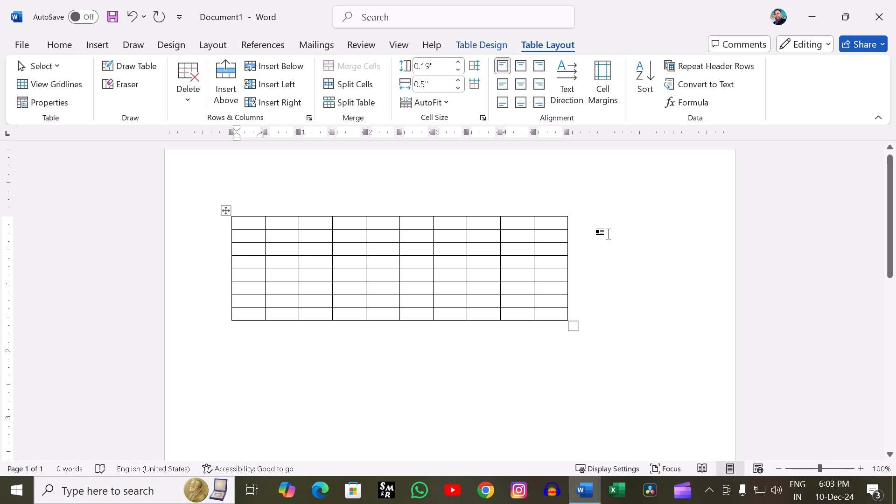
- Raise the height of the first row to 0.4" and reduce it to 0.2", and repeat this for the second row
{"action": "left_click", "coordinate": [459, 63]}
{"action": "left_click", "coordinate": [459, 63]}
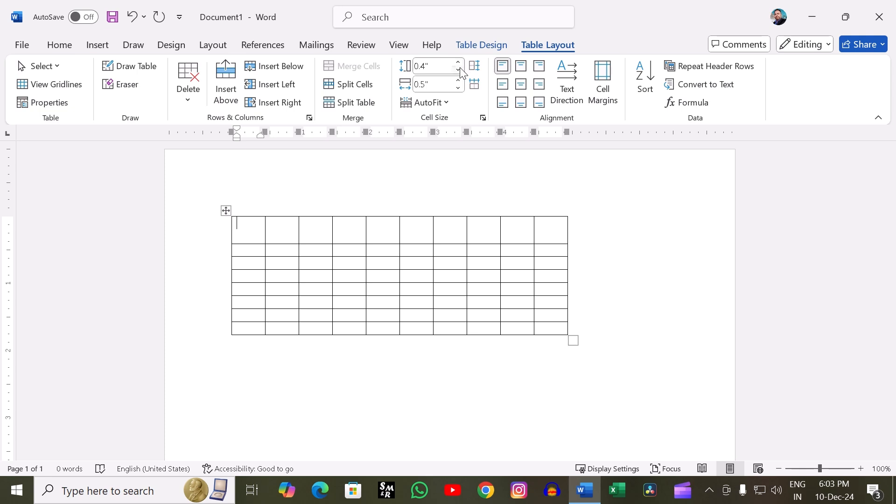
{"action": "left_click", "coordinate": [460, 68]}
{"action": "left_click", "coordinate": [460, 68]}
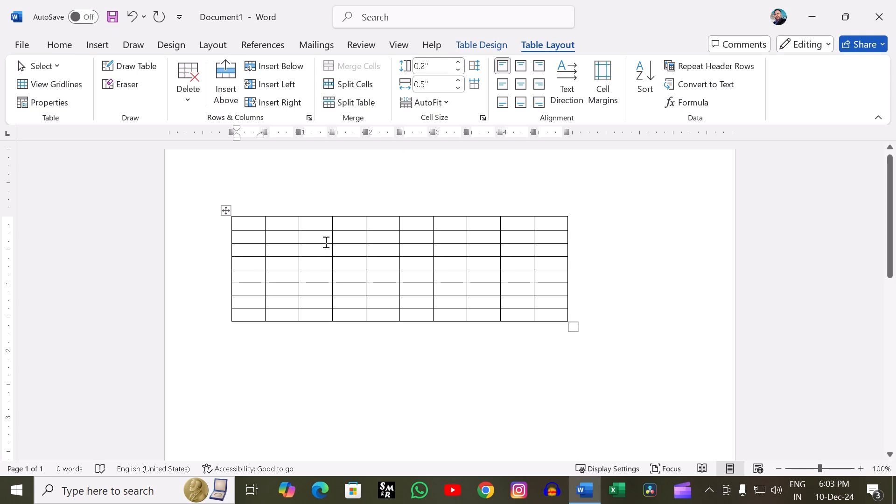
{"action": "left_click", "coordinate": [326, 242]}
{"action": "left_click", "coordinate": [460, 63]}
{"action": "left_click", "coordinate": [461, 63]}
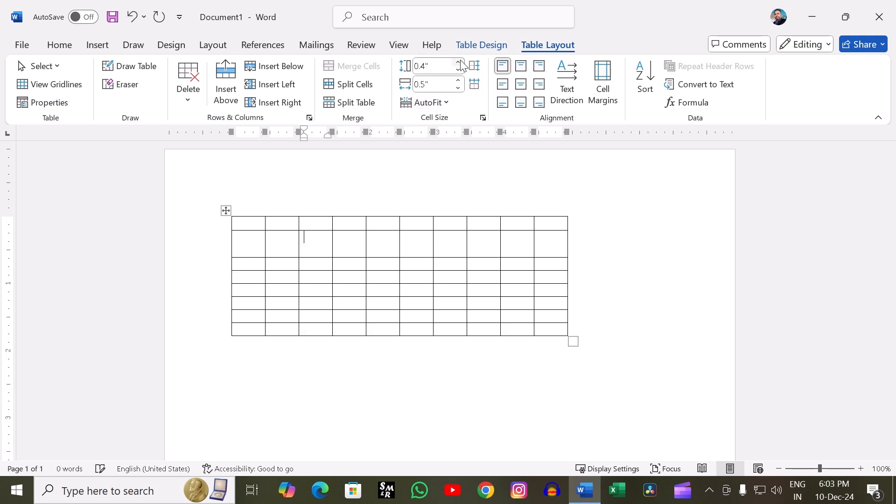
{"action": "left_click", "coordinate": [459, 71]}
{"action": "left_click", "coordinate": [459, 71]}
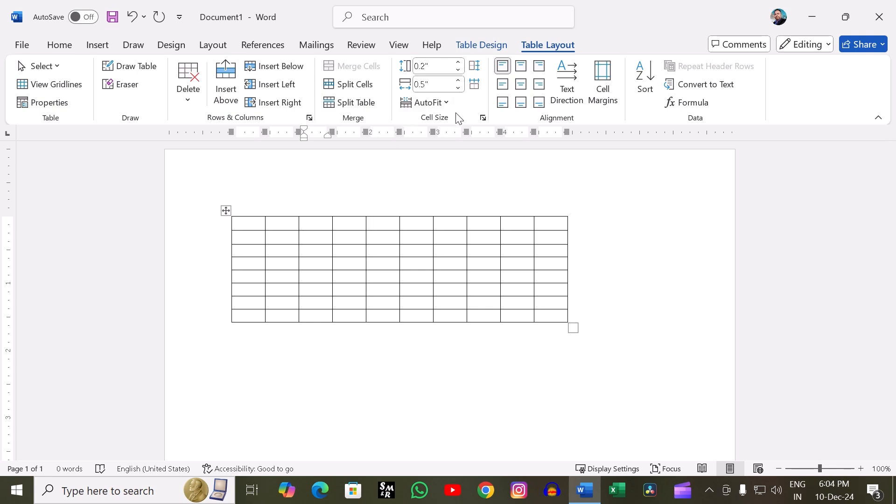
- Set the third column's width to 0.6" and view the AutoFit options without applying one
{"action": "left_click", "coordinate": [459, 88]}
{"action": "left_click", "coordinate": [460, 80]}
{"action": "left_click", "coordinate": [460, 80]}
{"action": "left_click", "coordinate": [460, 81]}
{"action": "left_click", "coordinate": [462, 87]}
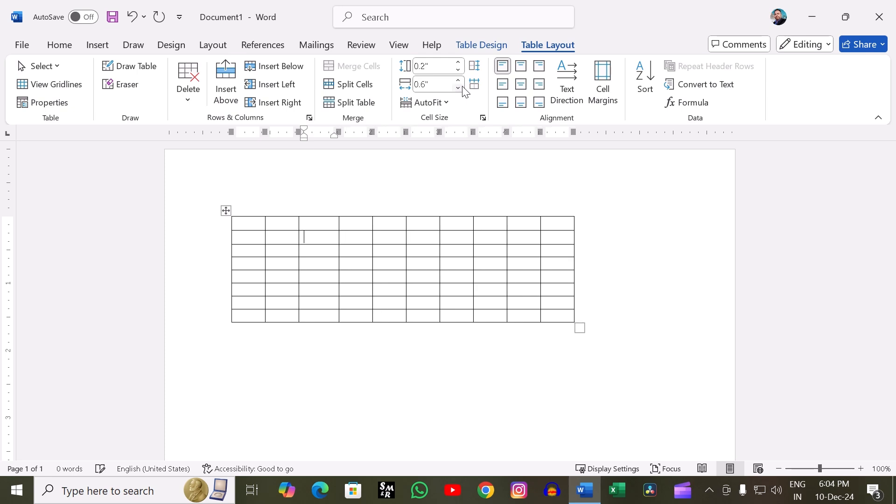
{"action": "left_click", "coordinate": [447, 104]}
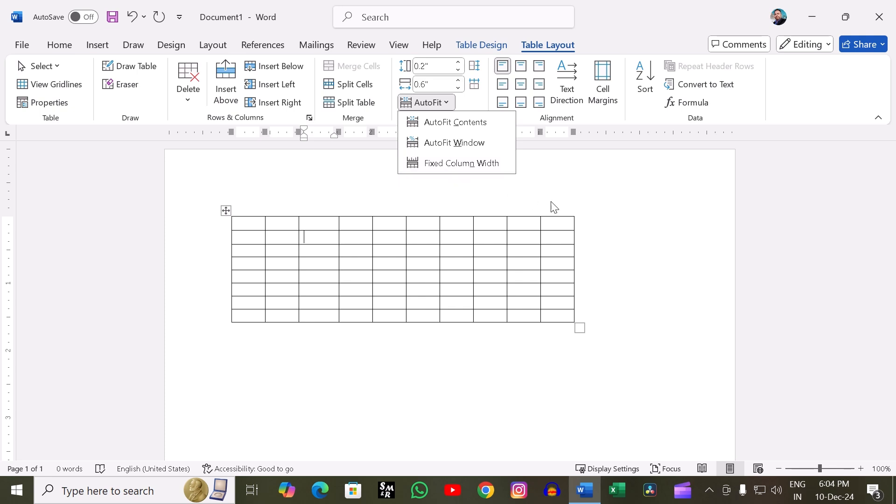
{"action": "left_click", "coordinate": [588, 196]}
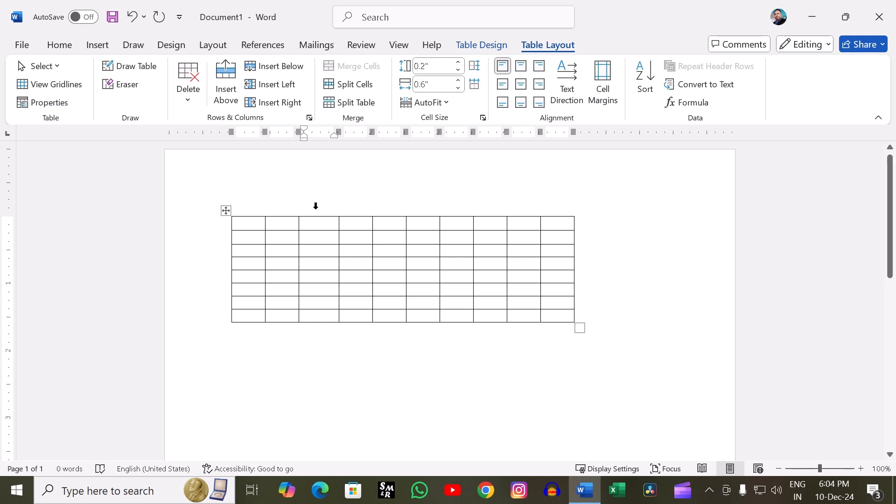
- Enter the letters A to O, one per cell, across the first five columns of the first three rows
{"action": "left_click", "coordinate": [251, 226]}
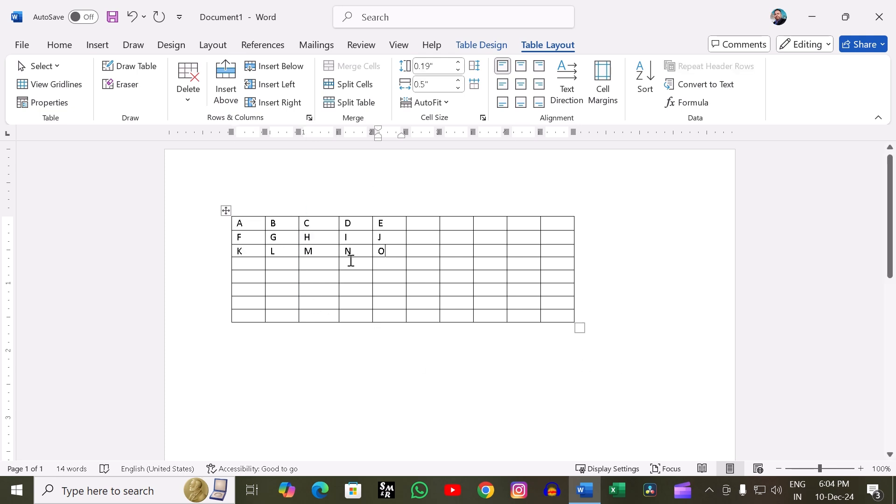
- Select the whole table and align its text to the top center, and then to the top right
{"action": "left_click", "coordinate": [225, 210]}
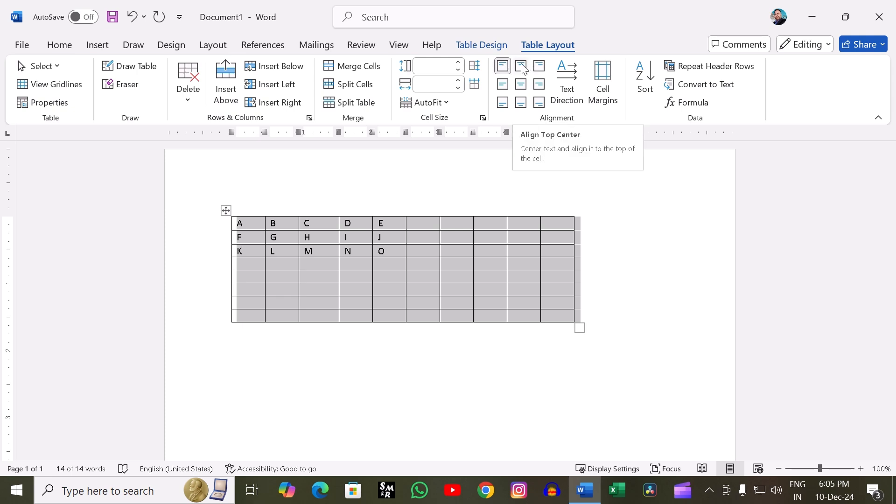
{"action": "left_click", "coordinate": [522, 68]}
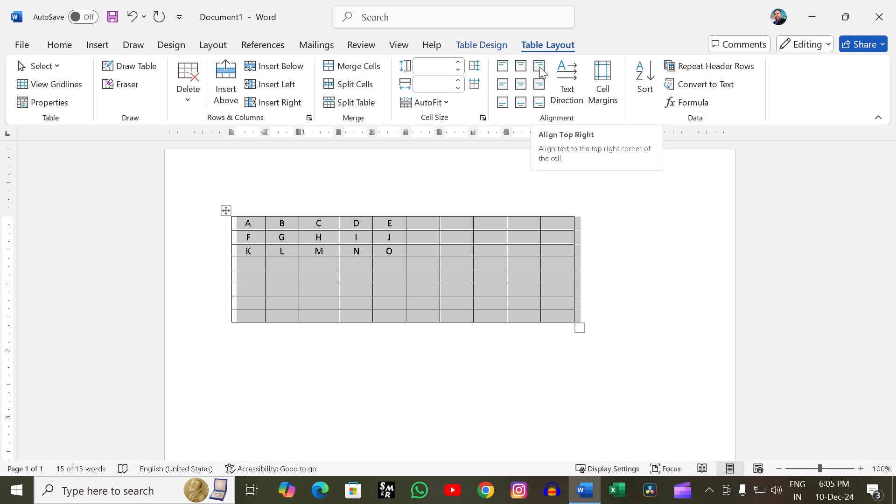
{"action": "left_click", "coordinate": [540, 66]}
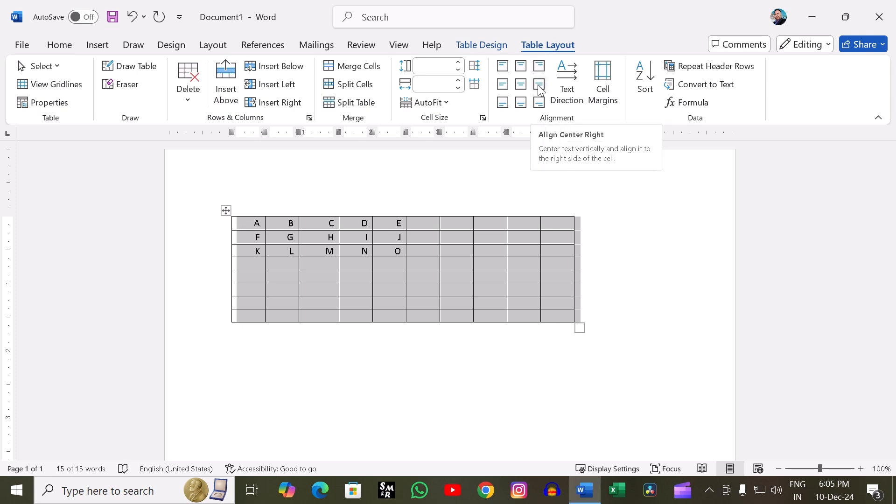
- Align the selected table's text to the center right, then the center, and then the center left
{"action": "left_click", "coordinate": [539, 85]}
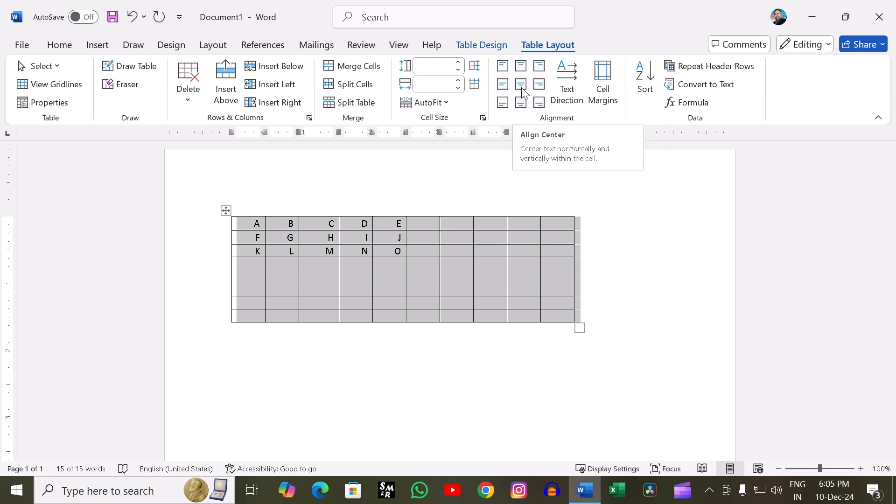
{"action": "left_click", "coordinate": [519, 88]}
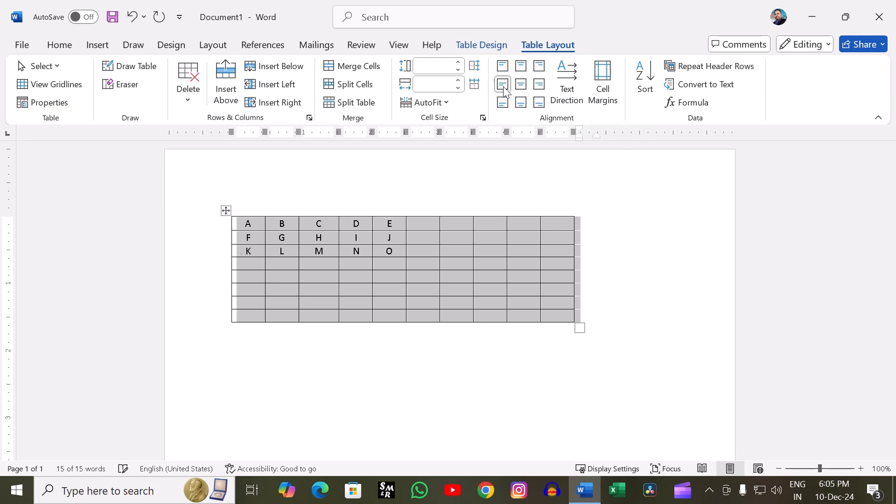
{"action": "left_click", "coordinate": [503, 87]}
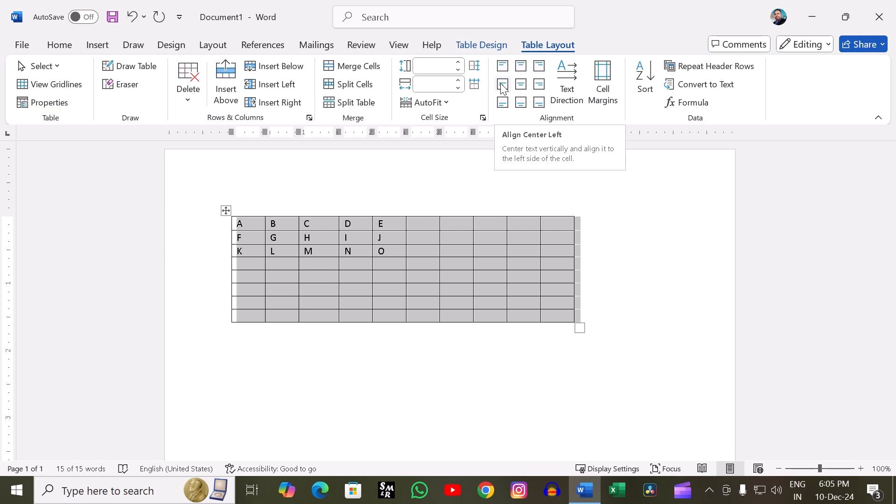
- Align the selected table's text to the bottom left, then the bottom center, and then the bottom right
{"action": "left_click", "coordinate": [506, 107]}
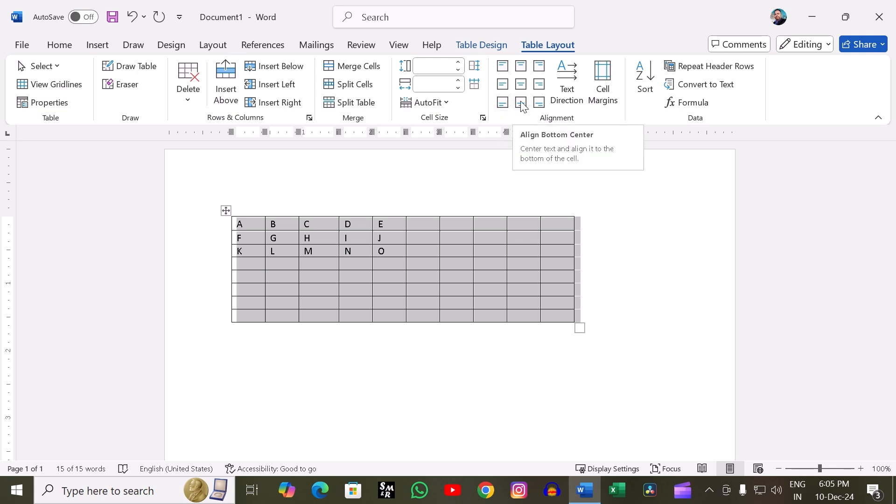
{"action": "left_click", "coordinate": [522, 105]}
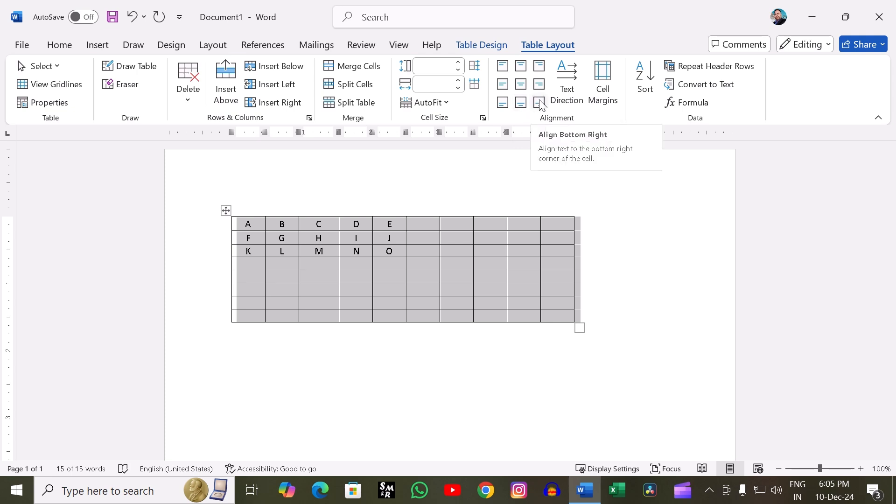
{"action": "left_click", "coordinate": [540, 104]}
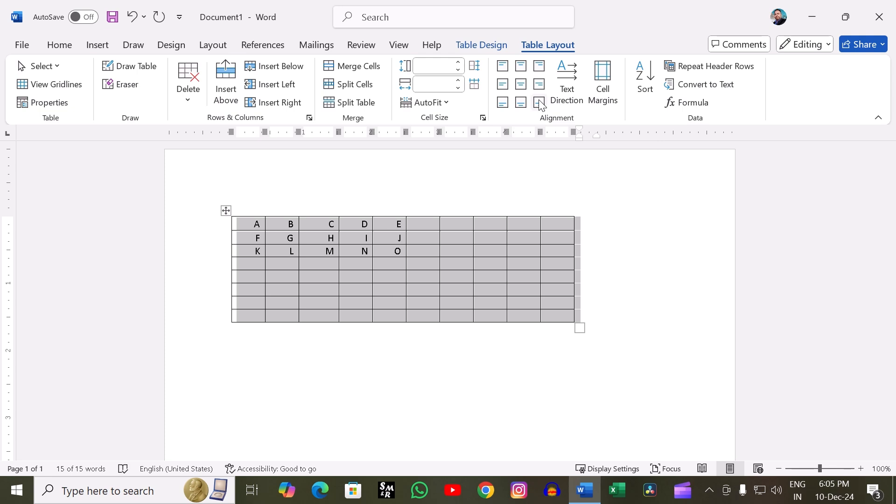
- Cycle the selected table's text direction repeatedly through both vertical orientations and return it to horizontal
{"action": "left_click", "coordinate": [567, 78]}
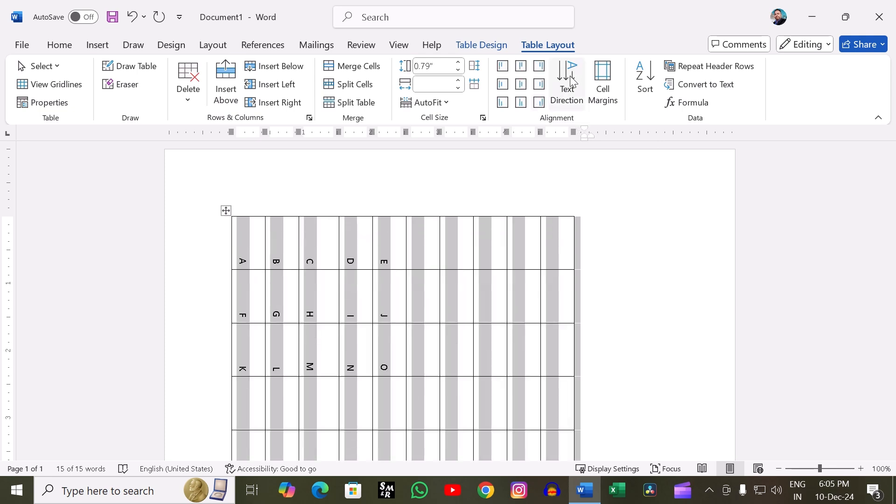
{"action": "left_click", "coordinate": [570, 80]}
{"action": "left_click", "coordinate": [569, 80]}
{"action": "left_click", "coordinate": [569, 81]}
{"action": "left_click", "coordinate": [569, 81]}
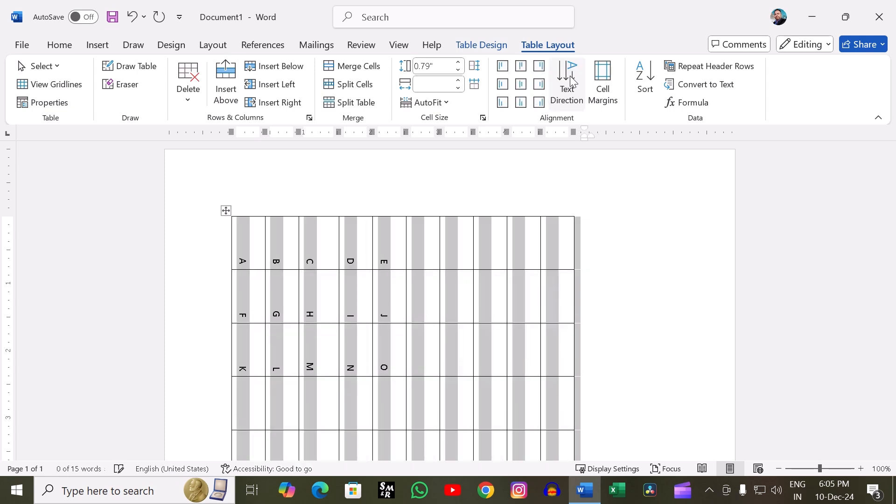
{"action": "left_click", "coordinate": [569, 81]}
{"action": "left_click", "coordinate": [570, 80]}
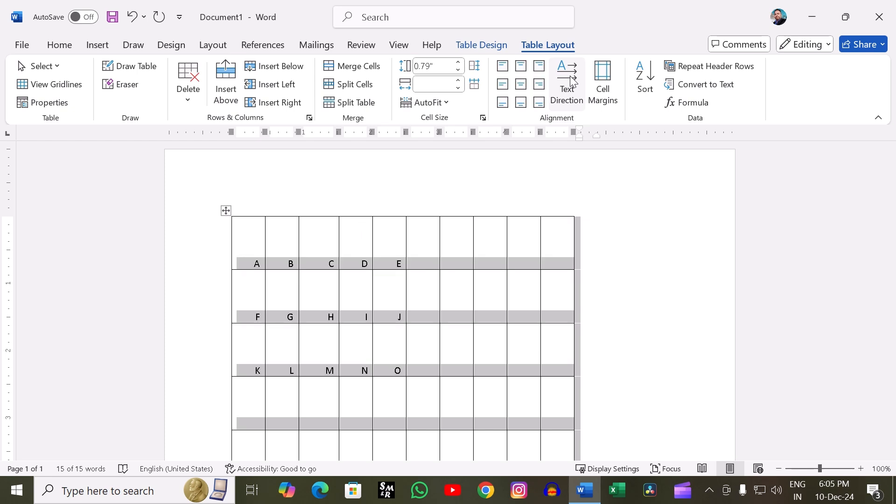
{"action": "left_click", "coordinate": [570, 81]}
{"action": "left_click", "coordinate": [571, 80]}
{"action": "left_click", "coordinate": [571, 80]}
{"action": "left_click", "coordinate": [571, 80]}
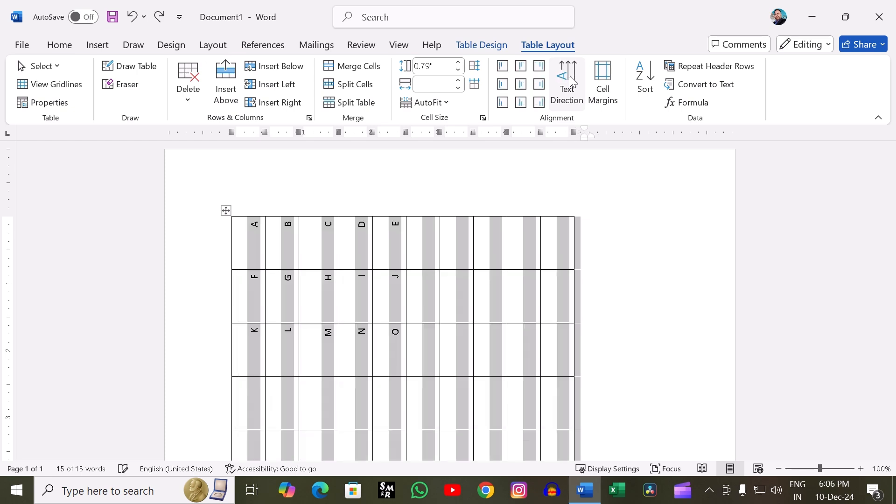
{"action": "left_click", "coordinate": [571, 80]}
{"action": "left_click", "coordinate": [571, 81]}
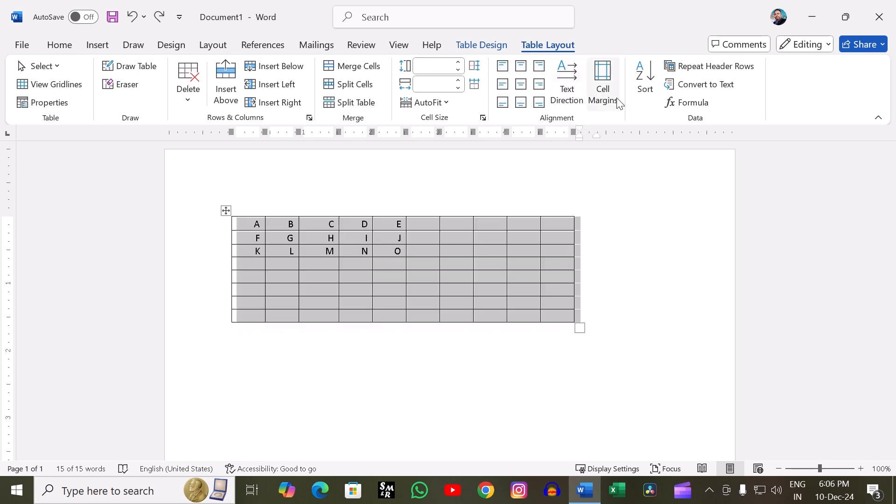
- View the table's default cell margin and spacing options without changing them, and deselect the table
{"action": "left_click", "coordinate": [604, 89]}
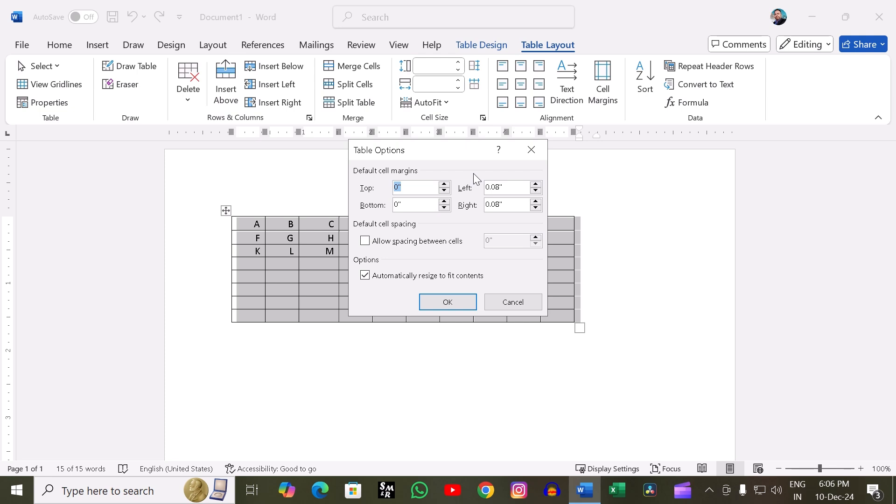
{"action": "left_click", "coordinate": [514, 301]}
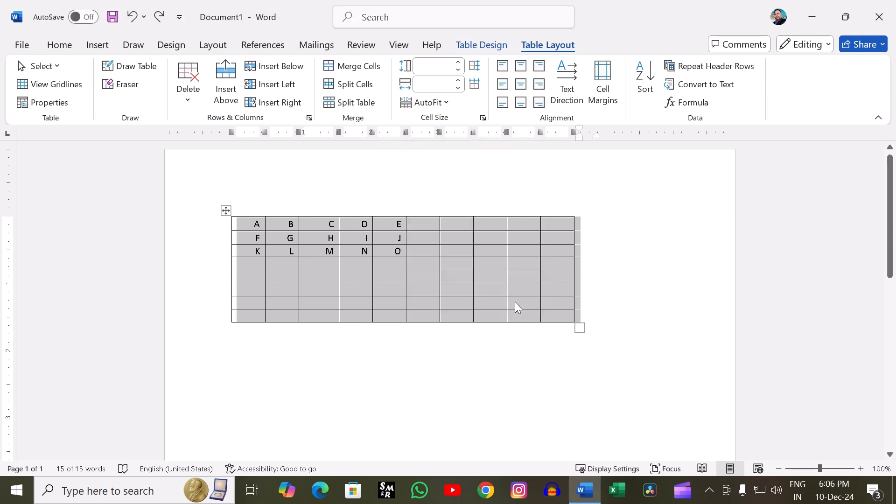
{"action": "right_click", "coordinate": [668, 176]}
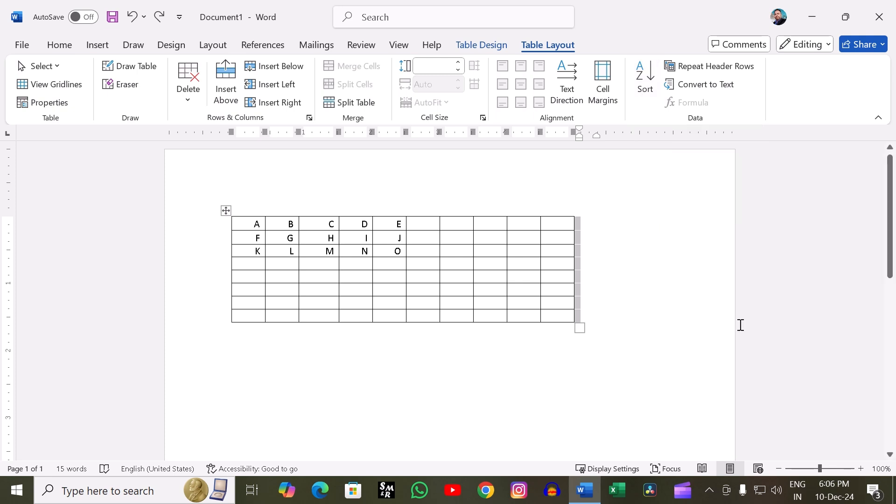
{"action": "left_click", "coordinate": [676, 316]}
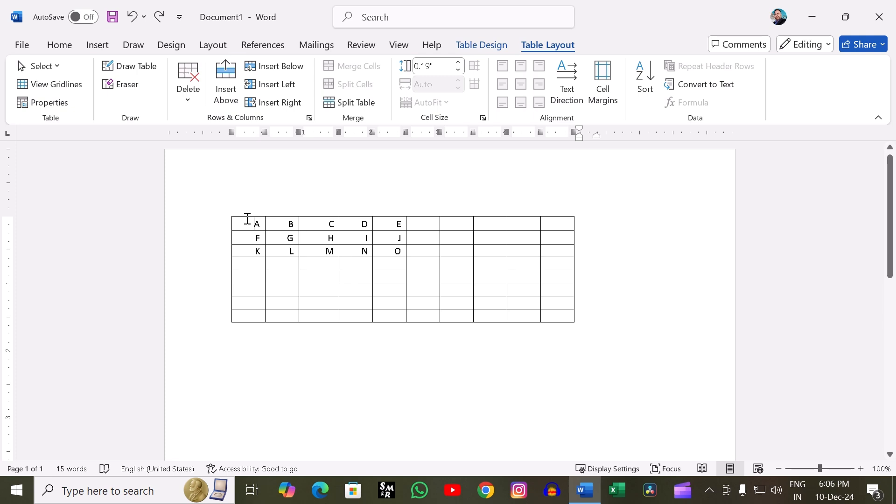
- Clear the letters from the cells of the table's first column
{"action": "left_click_drag", "start_coordinate": [247, 221], "coordinate": [401, 224]}
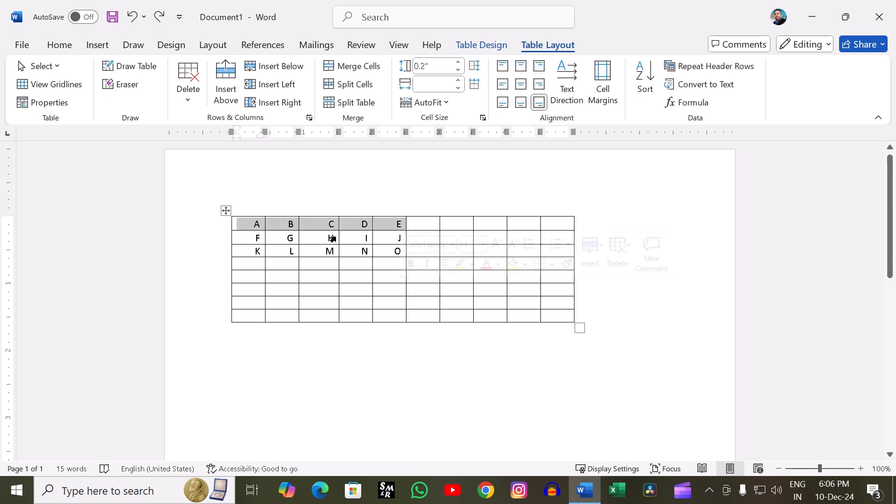
{"action": "left_click", "coordinate": [386, 386]}
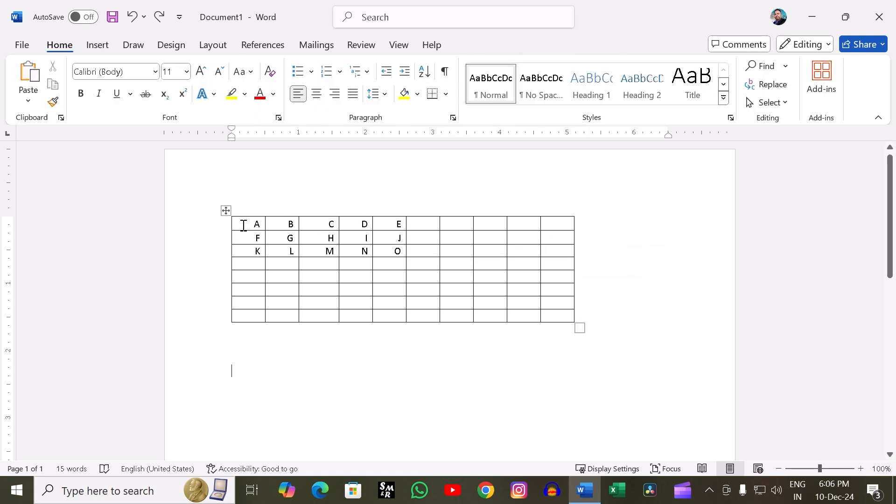
{"action": "left_click_drag", "start_coordinate": [242, 224], "coordinate": [257, 264]}
{"action": "left_click", "coordinate": [316, 281]}
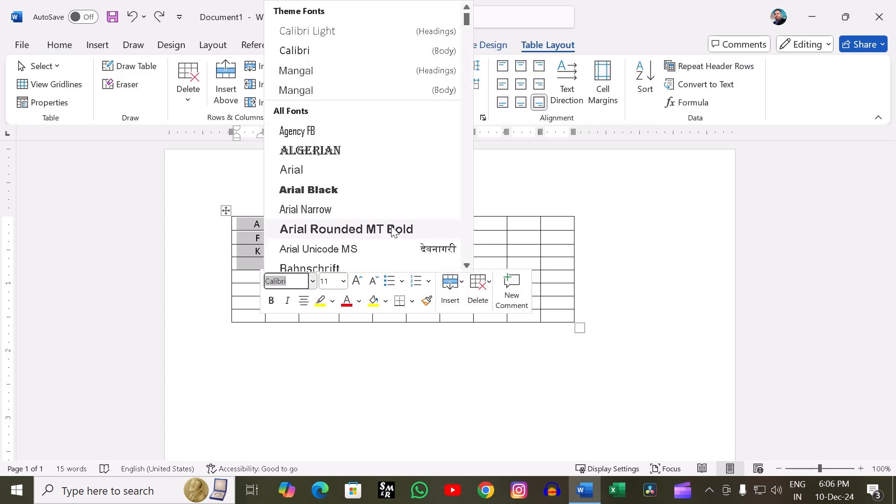
{"action": "key", "text": "Escape"}
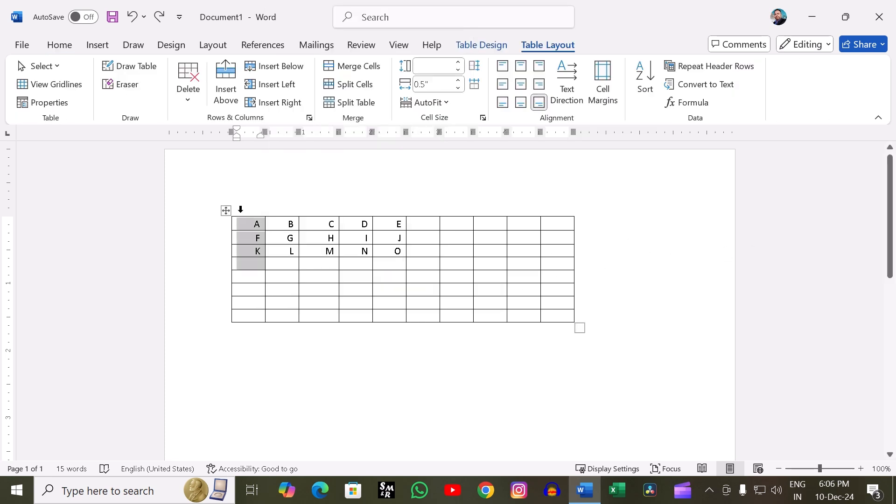
{"action": "key", "text": "Delete"}
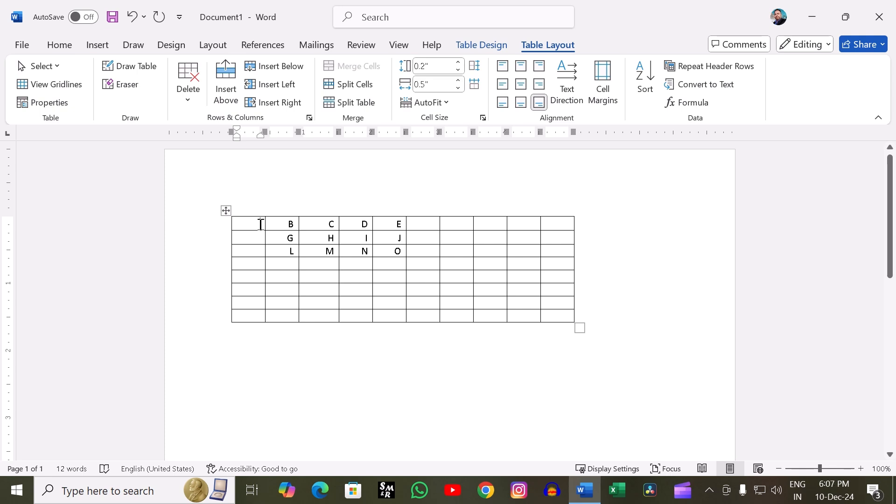
- Enter the letters A, Z, W, D, F, G and A down the first seven cells of the first column
{"action": "type", "text": "A"}
{"action": "key", "text": "Down"}
{"action": "type", "text": "Z"}
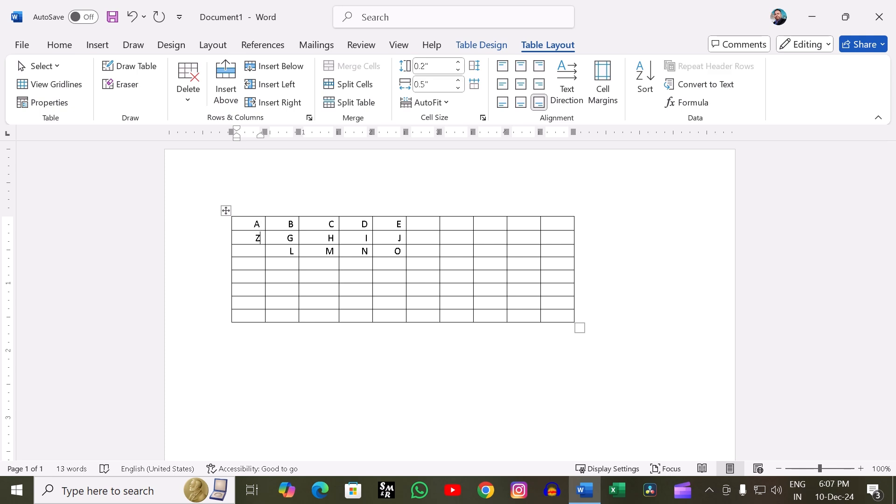
{"action": "key", "text": "Down"}
{"action": "type", "text": "W"}
{"action": "key", "text": "Down"}
{"action": "type", "text": "D"}
{"action": "key", "text": "Down"}
{"action": "type", "text": "F"}
{"action": "key", "text": "Down"}
{"action": "type", "text": "GA"}
{"action": "key", "text": "BackSpace"}
{"action": "type", "text": "A"}
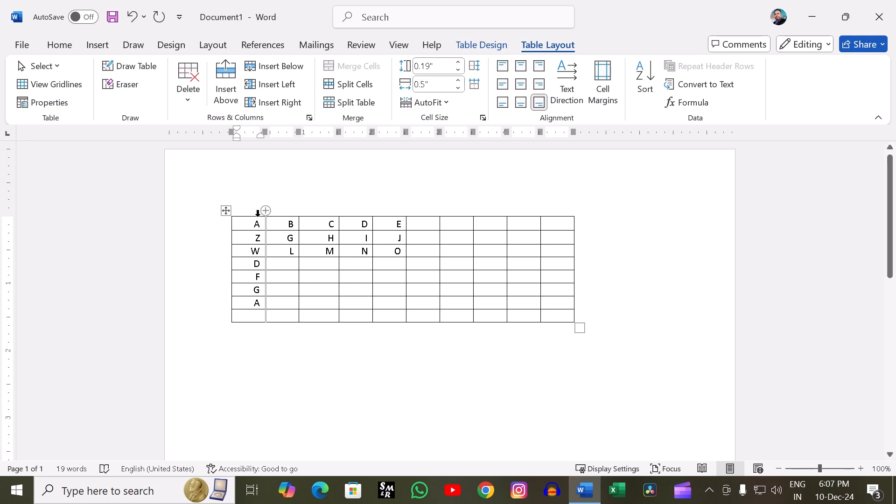
- Sort the seven filled rows by Column 1 in descending order
{"action": "left_click_drag", "start_coordinate": [248, 223], "coordinate": [260, 299]}
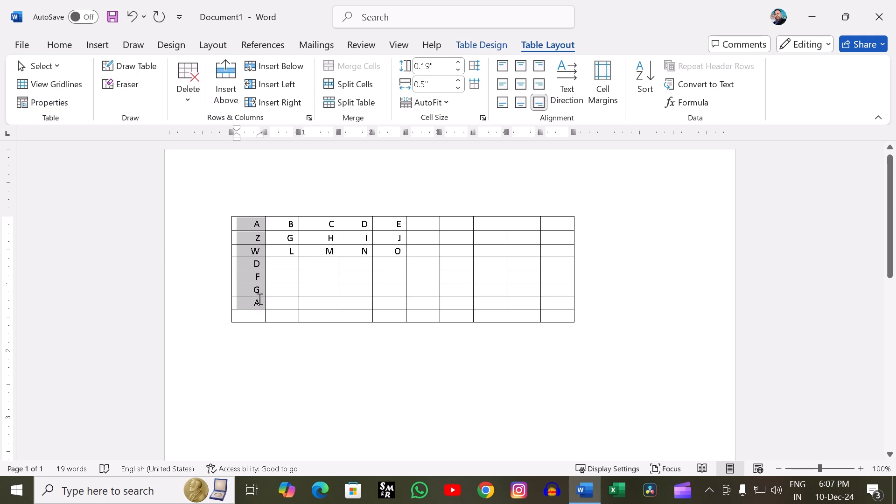
{"action": "left_click", "coordinate": [648, 88]}
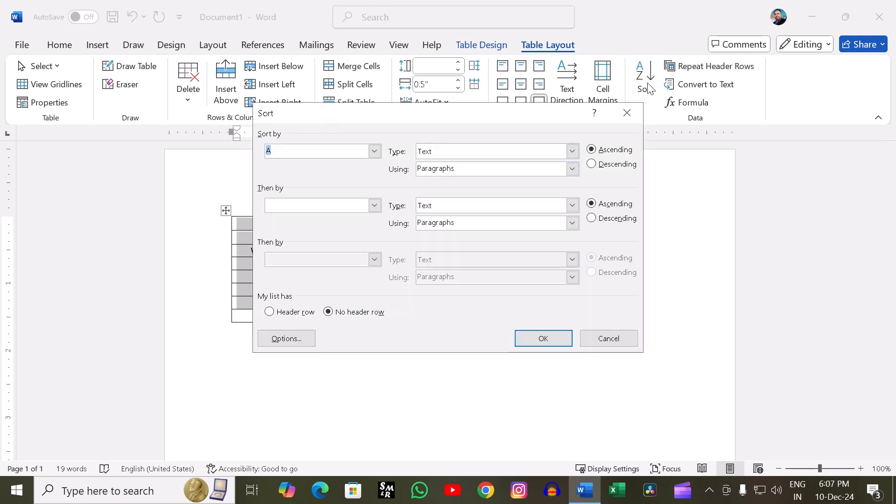
{"action": "left_click_drag", "start_coordinate": [511, 116], "coordinate": [738, 140]}
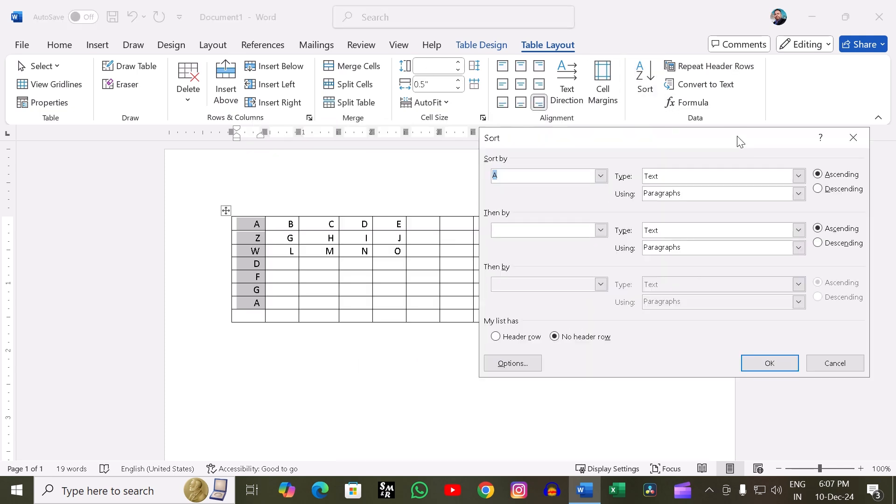
{"action": "left_click", "coordinate": [600, 176]}
{"action": "left_click", "coordinate": [600, 176]}
{"action": "left_click", "coordinate": [600, 176]}
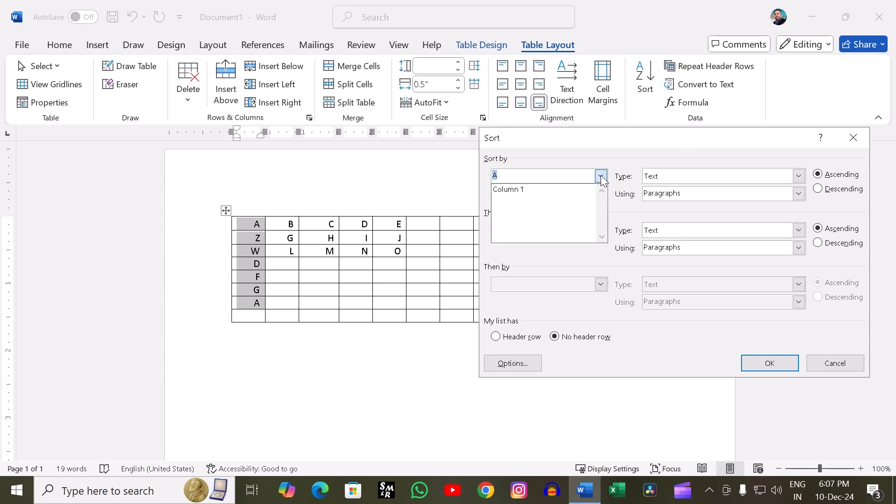
{"action": "left_click", "coordinate": [546, 189]}
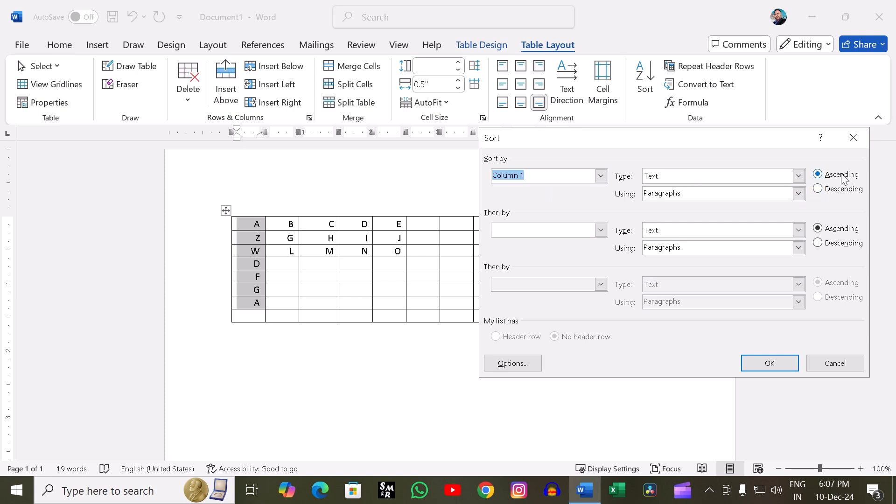
{"action": "left_click", "coordinate": [823, 190]}
{"action": "left_click", "coordinate": [790, 362]}
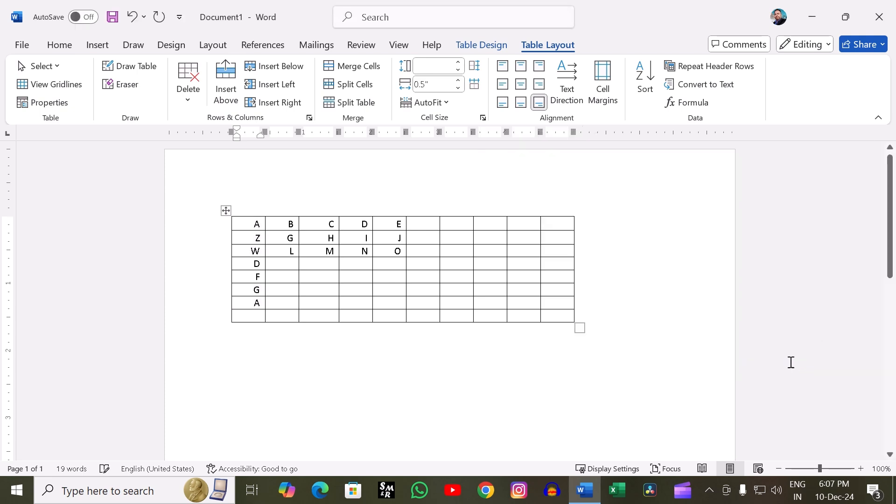
{"action": "left_click", "coordinate": [553, 205]}
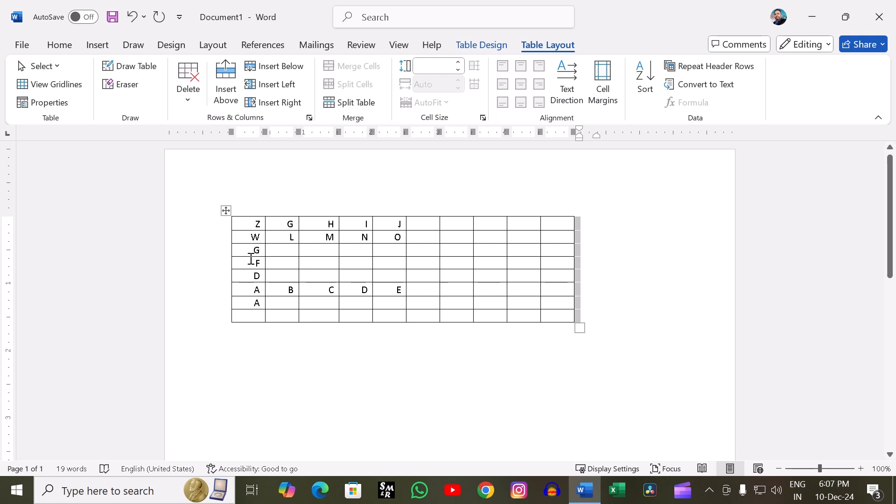
- Sort all eight table rows by Column 1 as text in ascending order
{"action": "left_click", "coordinate": [246, 214]}
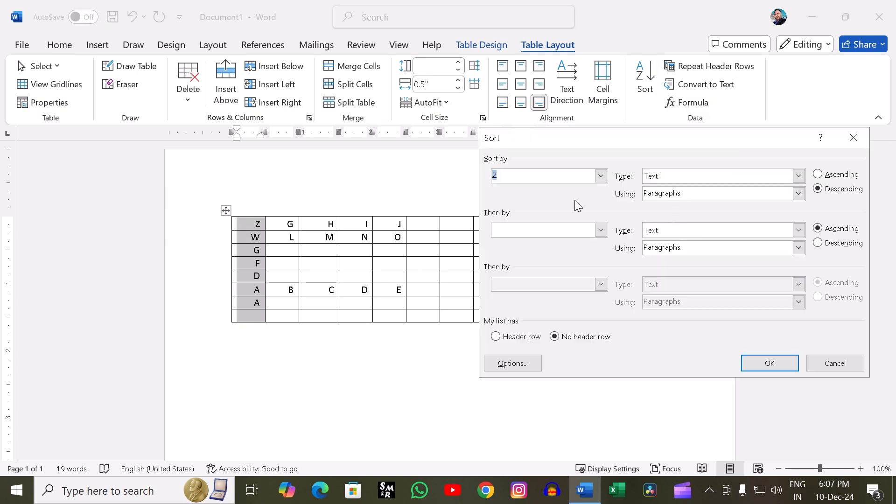
{"action": "left_click", "coordinate": [820, 176]}
{"action": "left_click", "coordinate": [793, 361]}
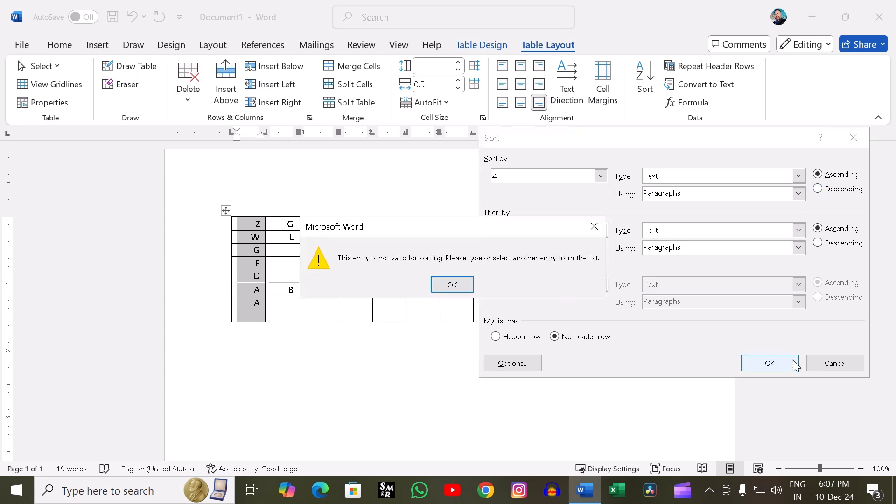
{"action": "left_click", "coordinate": [443, 283]}
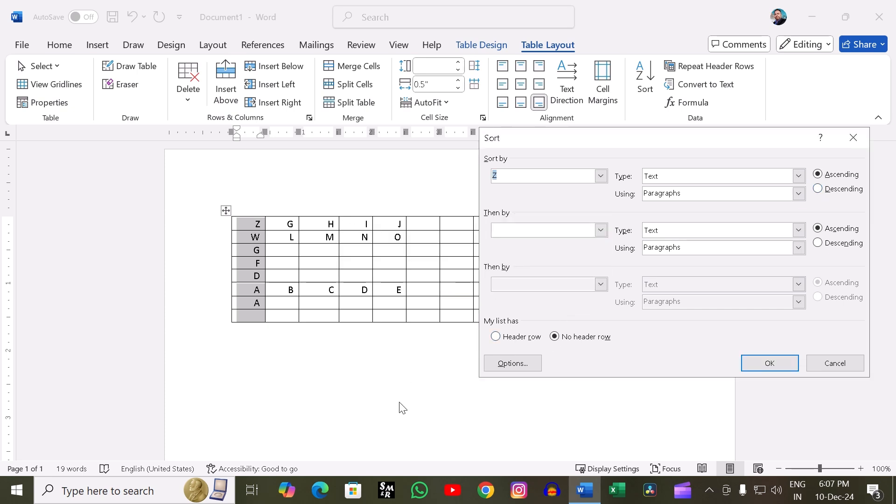
{"action": "left_click", "coordinate": [777, 367]}
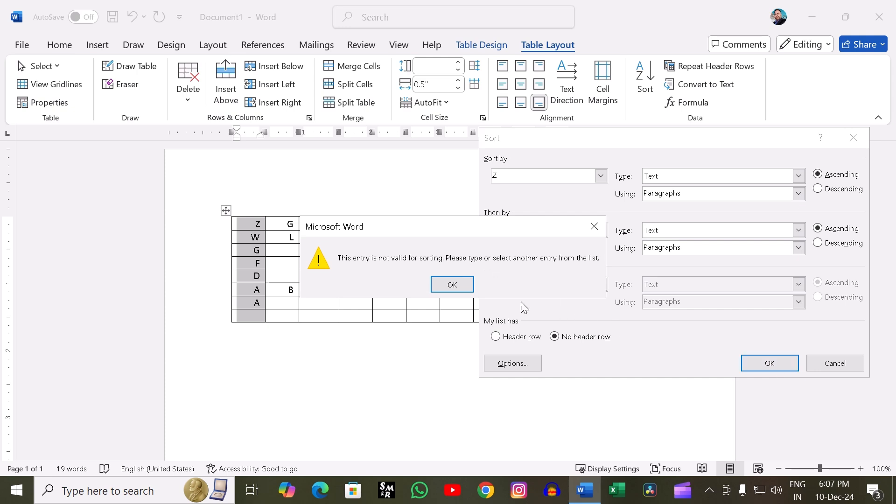
{"action": "left_click", "coordinate": [453, 285]}
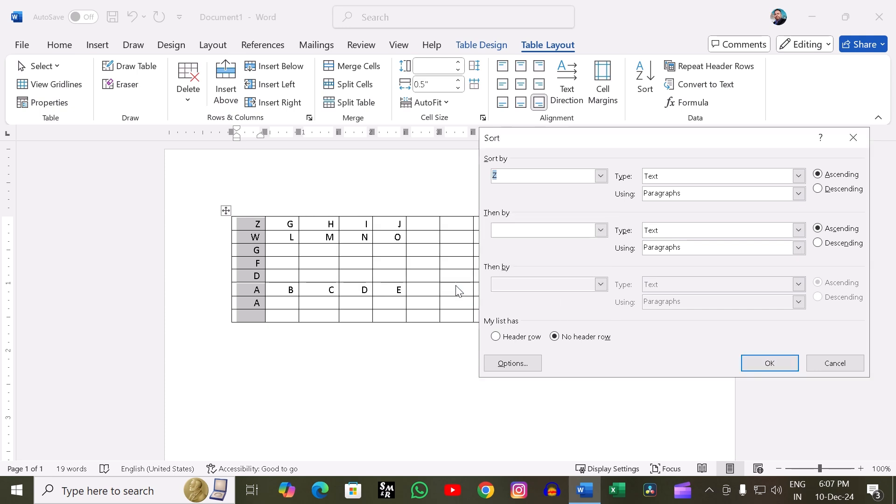
{"action": "left_click", "coordinate": [601, 176]}
{"action": "left_click", "coordinate": [548, 189]}
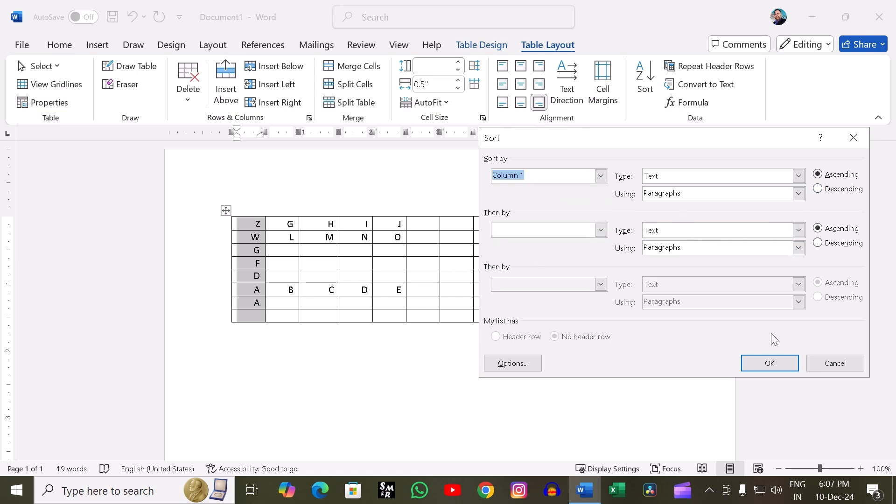
{"action": "left_click", "coordinate": [769, 363]}
{"action": "left_click", "coordinate": [598, 329]}
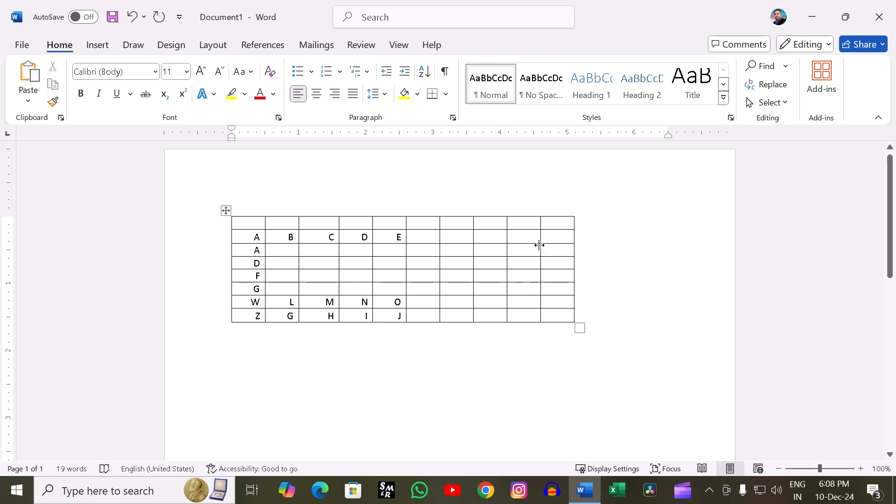
- Clear the letters from the first five columns in rows three to eight, keeping the A to E row
{"action": "left_click", "coordinate": [508, 251]}
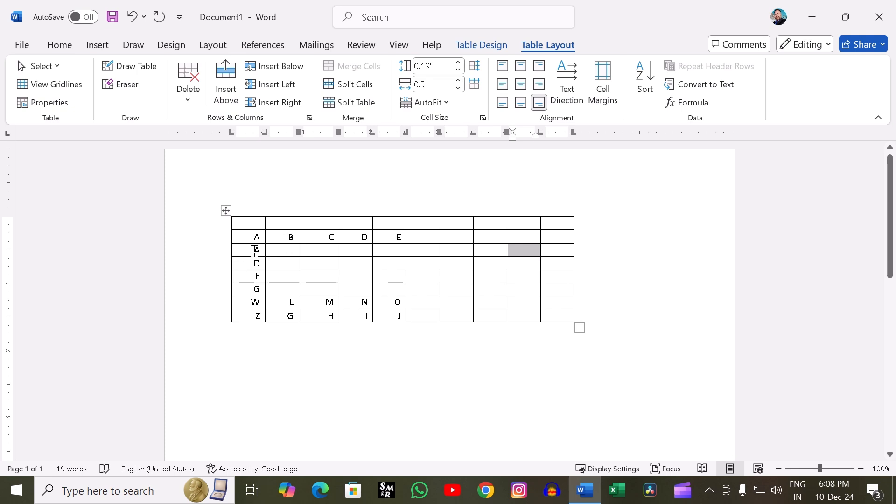
{"action": "left_click_drag", "start_coordinate": [254, 250], "coordinate": [393, 308]}
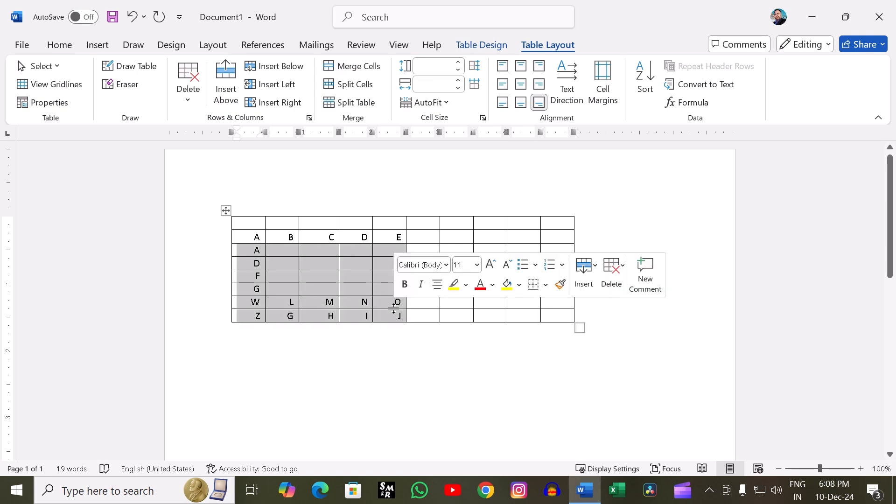
{"action": "key", "text": "BackSpace"}
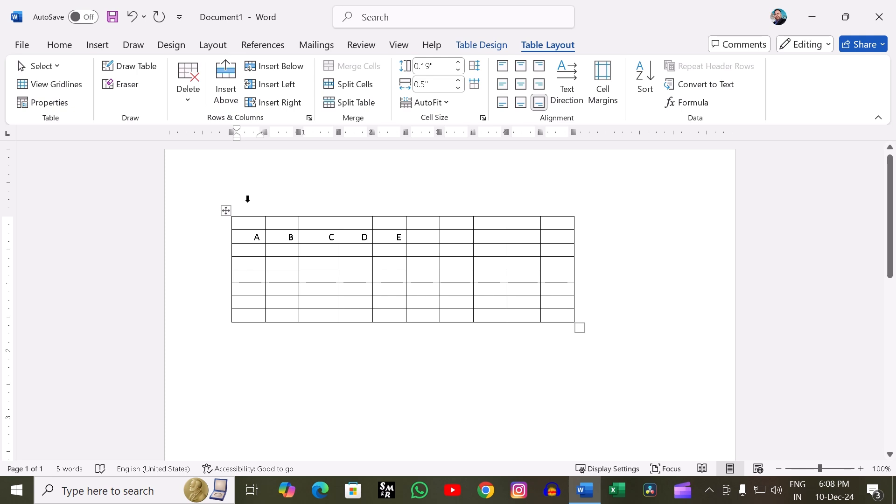
- Convert the whole table to text separated with tabs and undo the conversion
{"action": "left_click", "coordinate": [226, 210]}
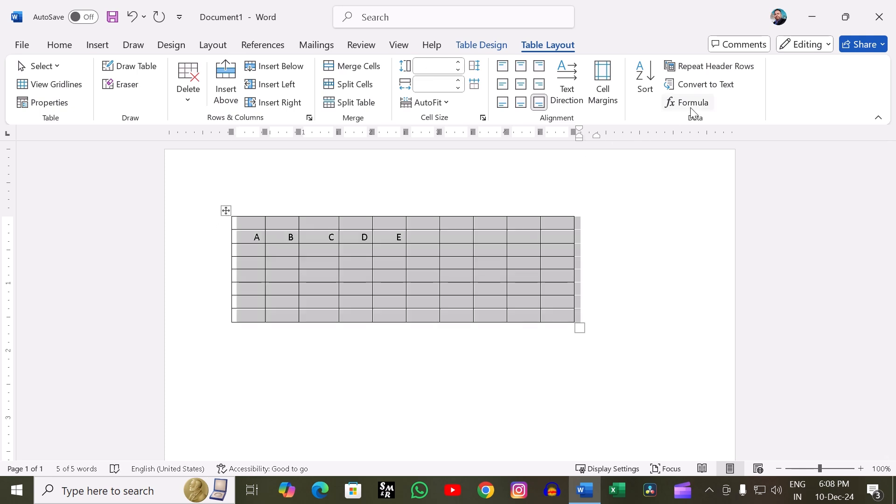
{"action": "left_click", "coordinate": [695, 84]}
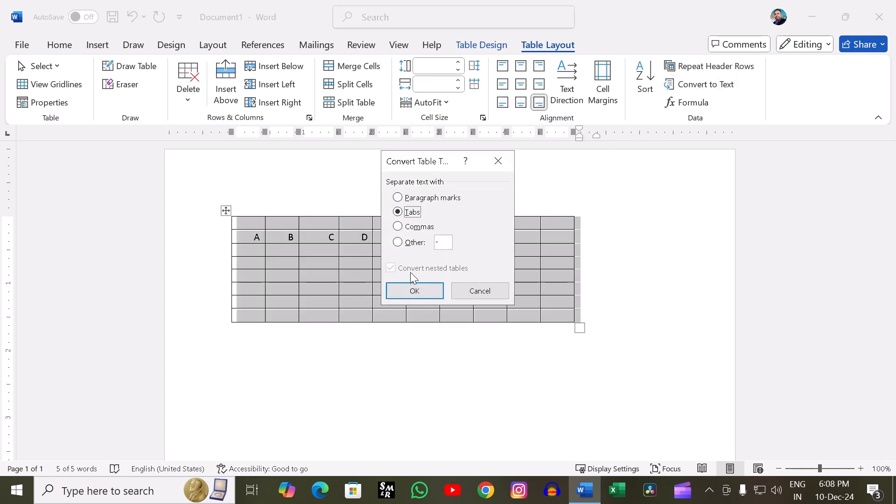
{"action": "left_click", "coordinate": [412, 286]}
{"action": "left_click", "coordinate": [627, 291]}
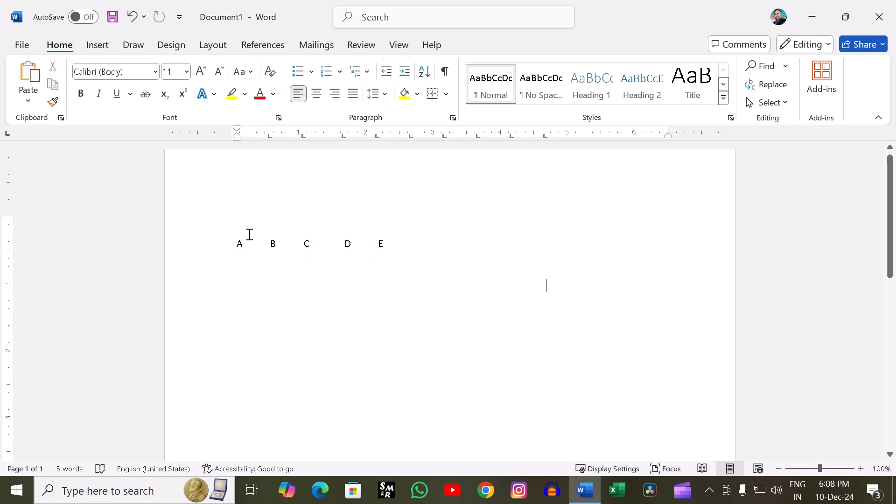
{"action": "left_click_drag", "start_coordinate": [236, 243], "coordinate": [377, 243]}
{"action": "key", "text": "ctrl+z"}
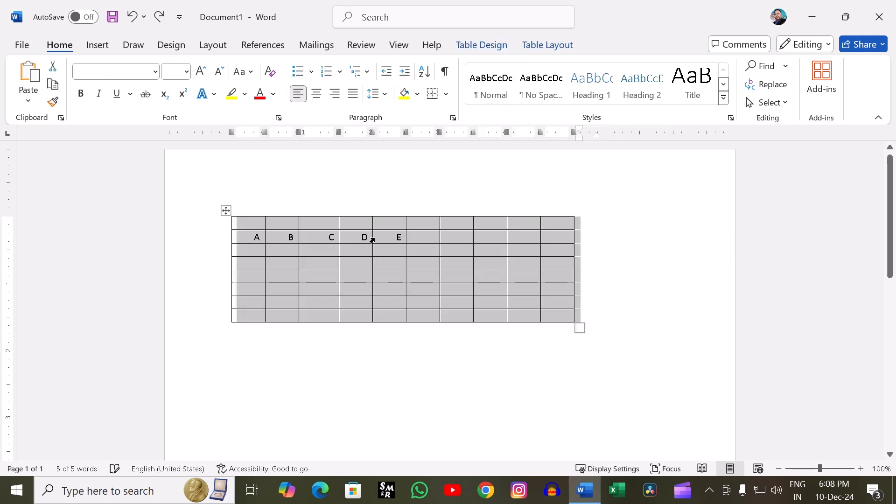
{"action": "left_click", "coordinate": [525, 45]}
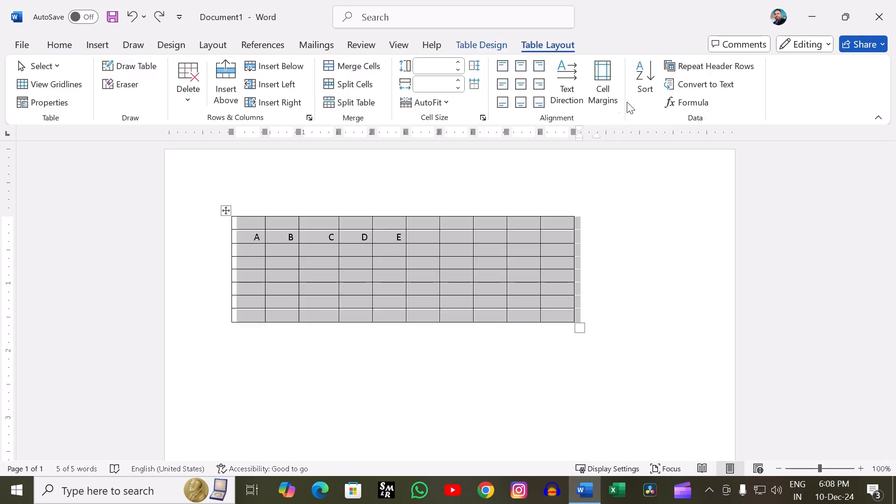
- Clear the letters A to E from the table's second row
{"action": "left_click", "coordinate": [676, 201]}
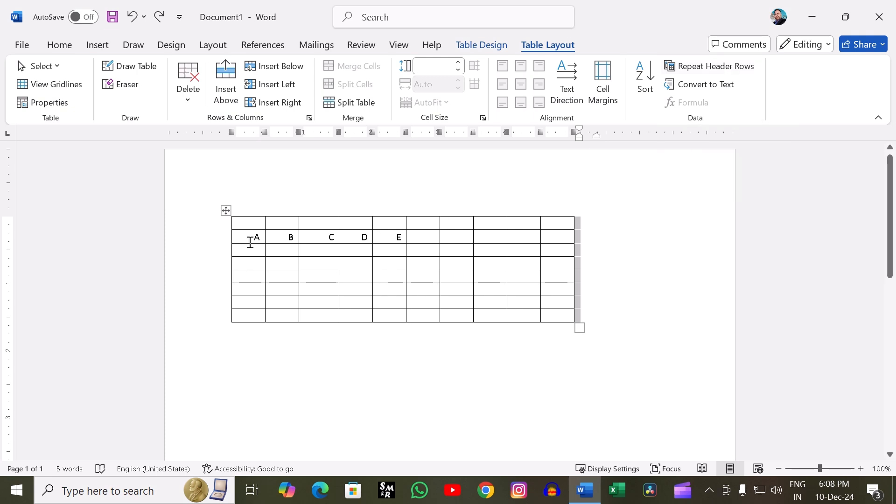
{"action": "left_click_drag", "start_coordinate": [250, 242], "coordinate": [413, 258]}
{"action": "key", "text": "BackSpace"}
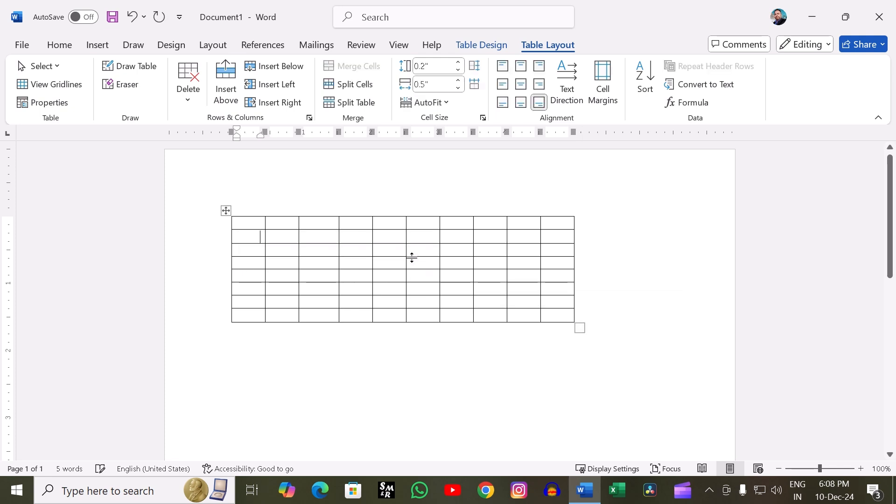
- Enter the headings S.N, NAME, ADDRESS and MOBILE in the first four cells of the top row
{"action": "left_click", "coordinate": [259, 225]}
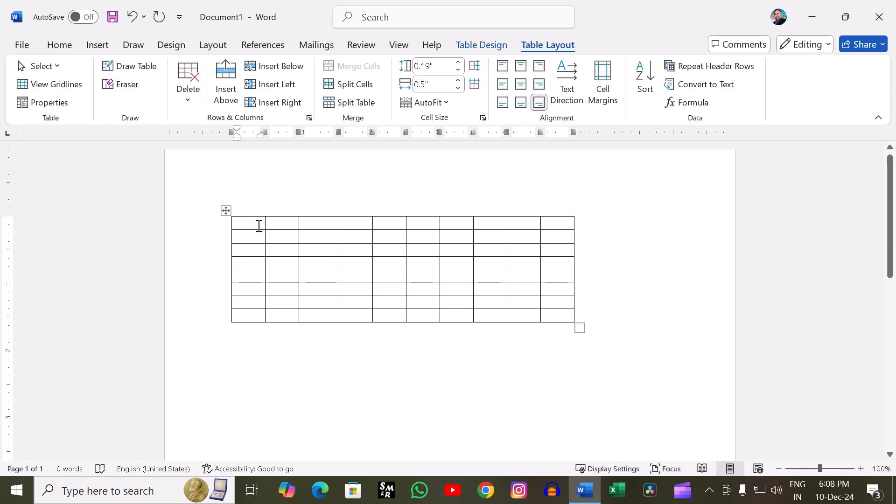
{"action": "type", "text": "S"}
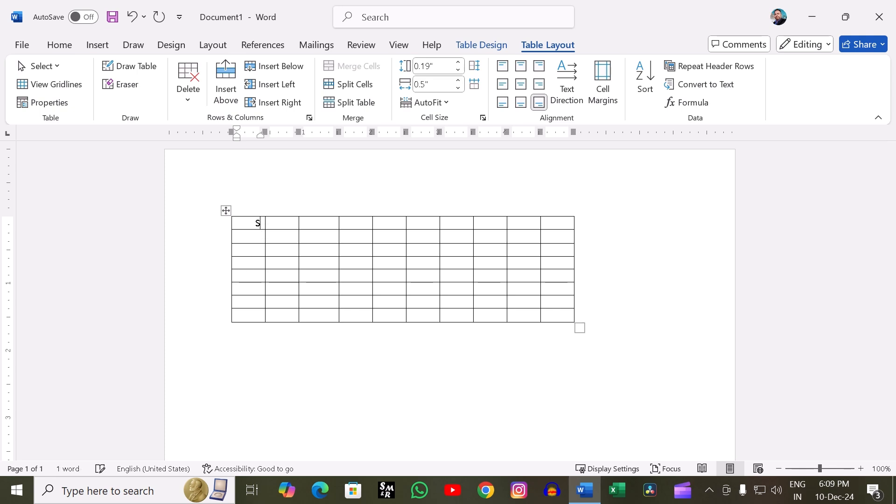
{"action": "type", "text": ".N"}
{"action": "key", "text": "Tab"}
{"action": "type", "text": "NAME "}
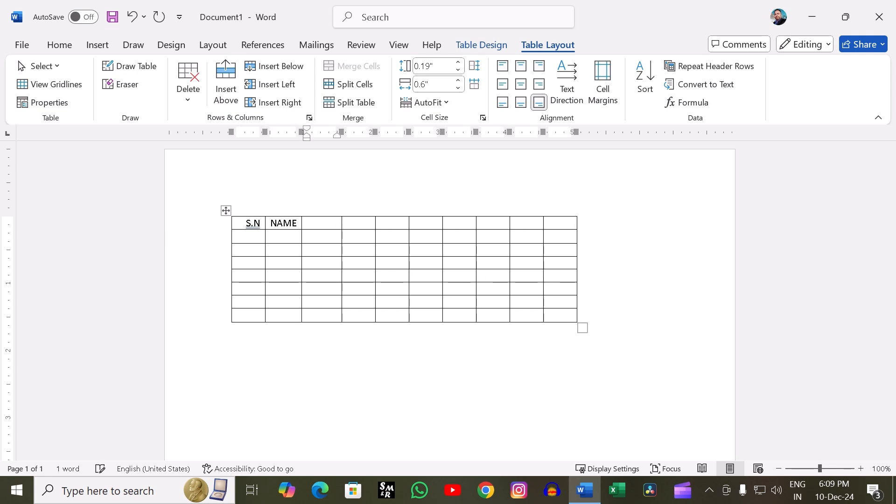
{"action": "type", "text": "ADDRESS"}
{"action": "key", "text": "Tab"}
{"action": "type", "text": "MO"}
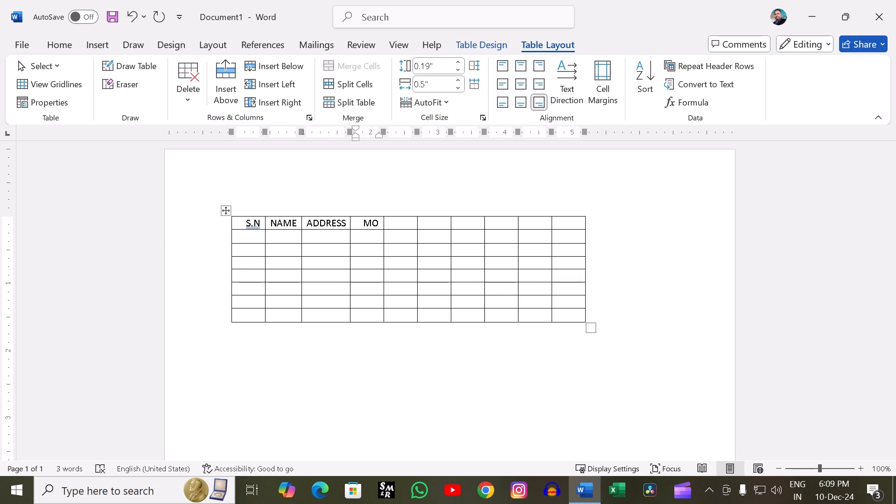
{"action": "type", "text": "BILE"}
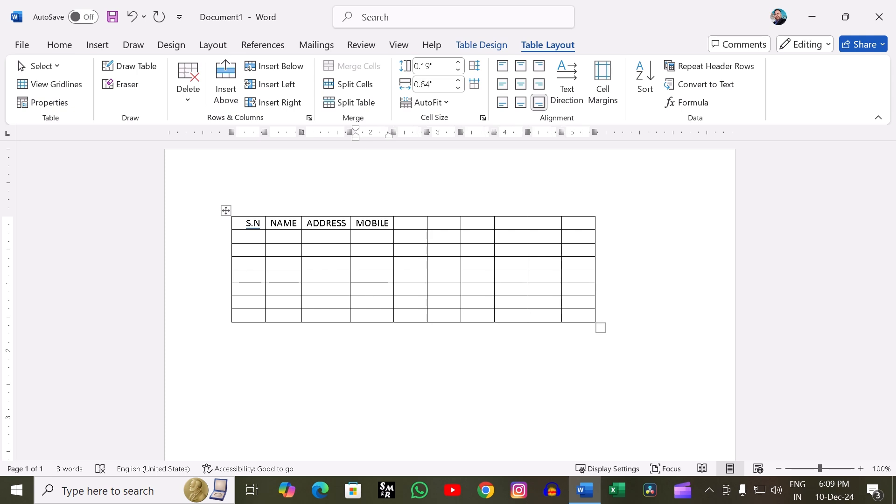
{"action": "key", "text": "Tab"}
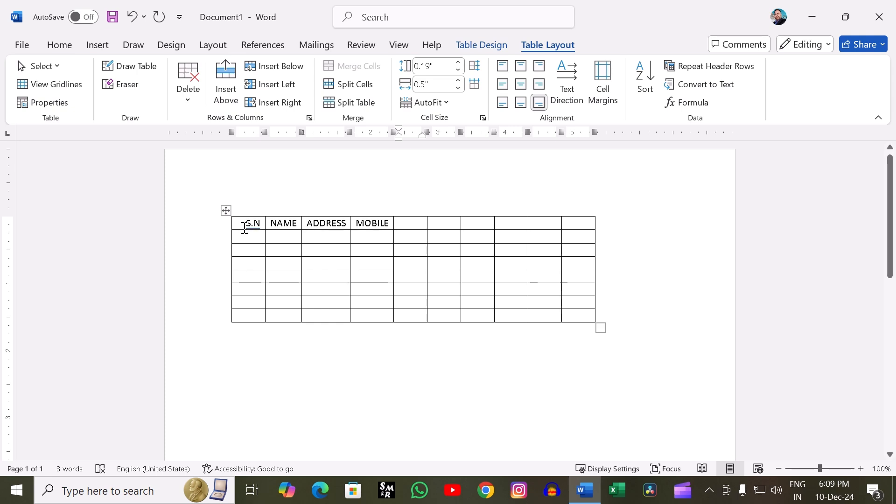
- Turn on Repeat Header Rows for the whole table and look down the page below it
{"action": "left_click", "coordinate": [579, 319]}
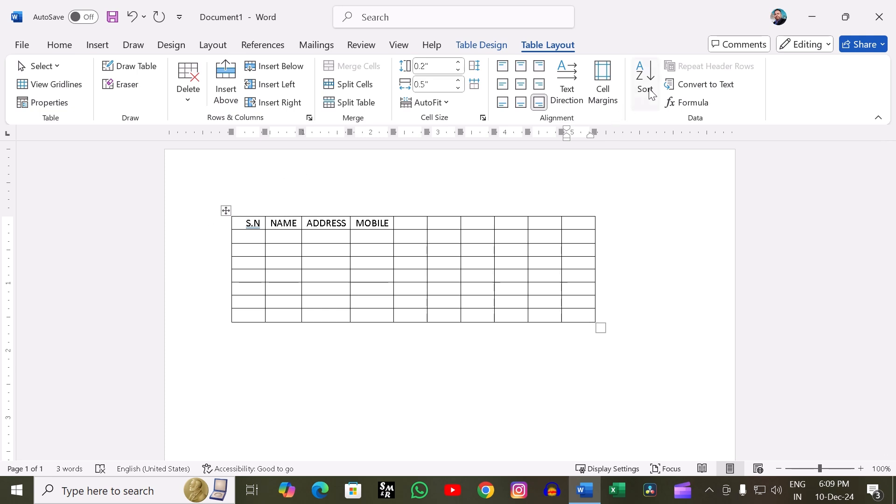
{"action": "left_click", "coordinate": [225, 210]}
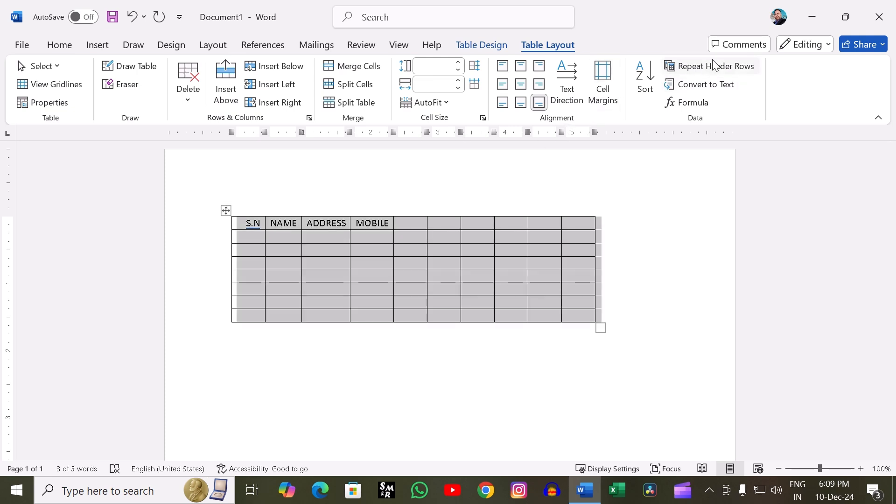
{"action": "left_click", "coordinate": [711, 66]}
{"action": "scroll", "coordinate": [645, 294], "scroll_direction": "down", "scroll_amount": 8}
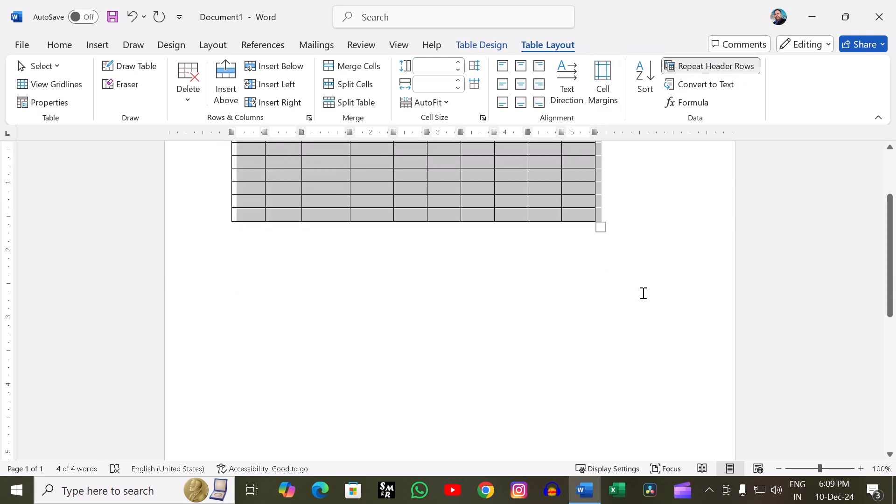
{"action": "scroll", "coordinate": [645, 294], "scroll_direction": "down", "scroll_amount": 2}
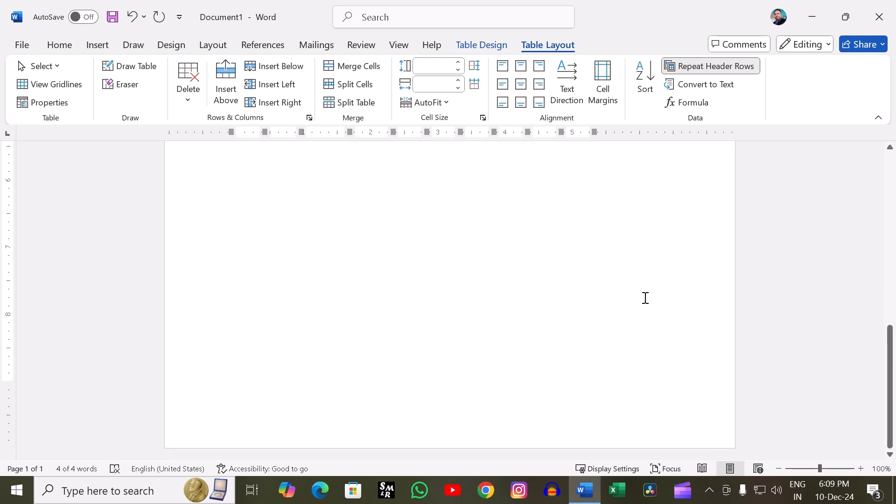
- View the Formula options for the selected table and close them without inserting a formula
{"action": "scroll", "coordinate": [645, 298], "scroll_direction": "up", "scroll_amount": 10}
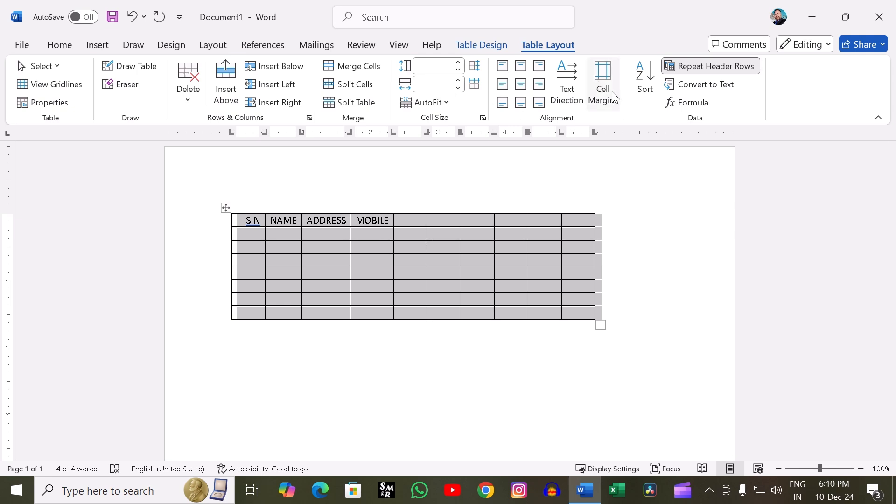
{"action": "left_click", "coordinate": [677, 104]}
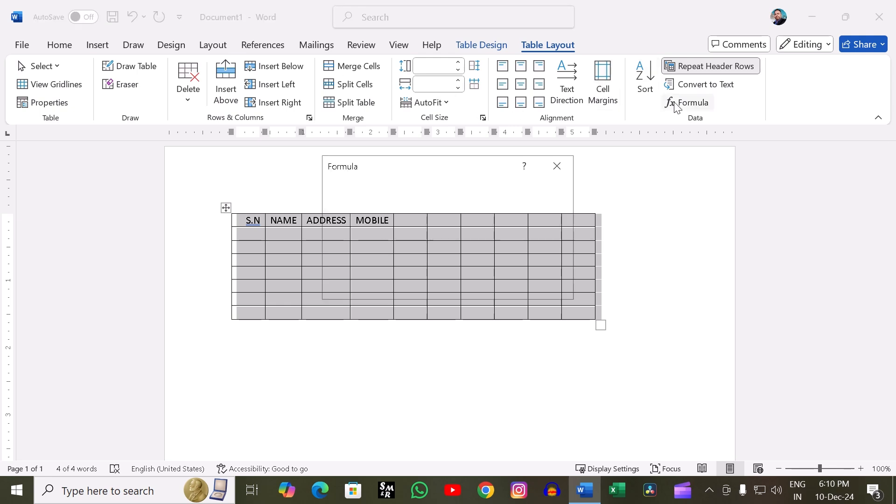
{"action": "left_click", "coordinate": [557, 166]}
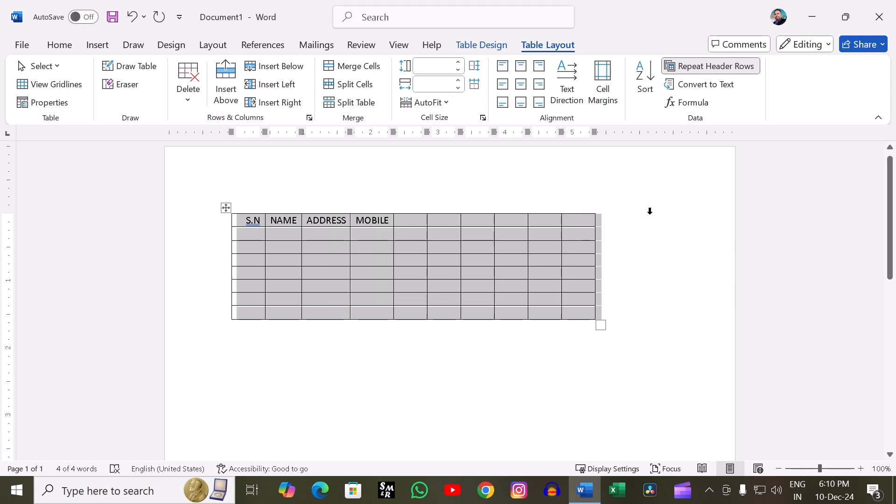